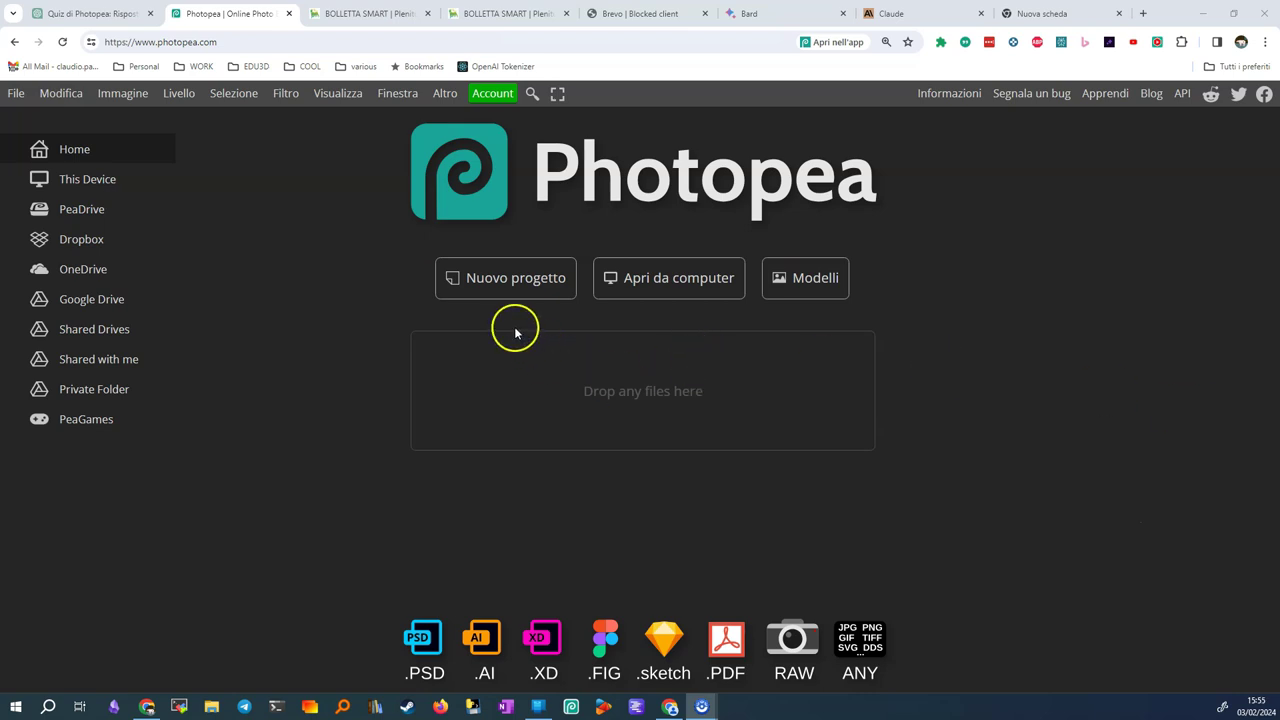
- Create a new project from the harbour cargo ship template titled "Is This a Real Life?"
left_click(500, 277)
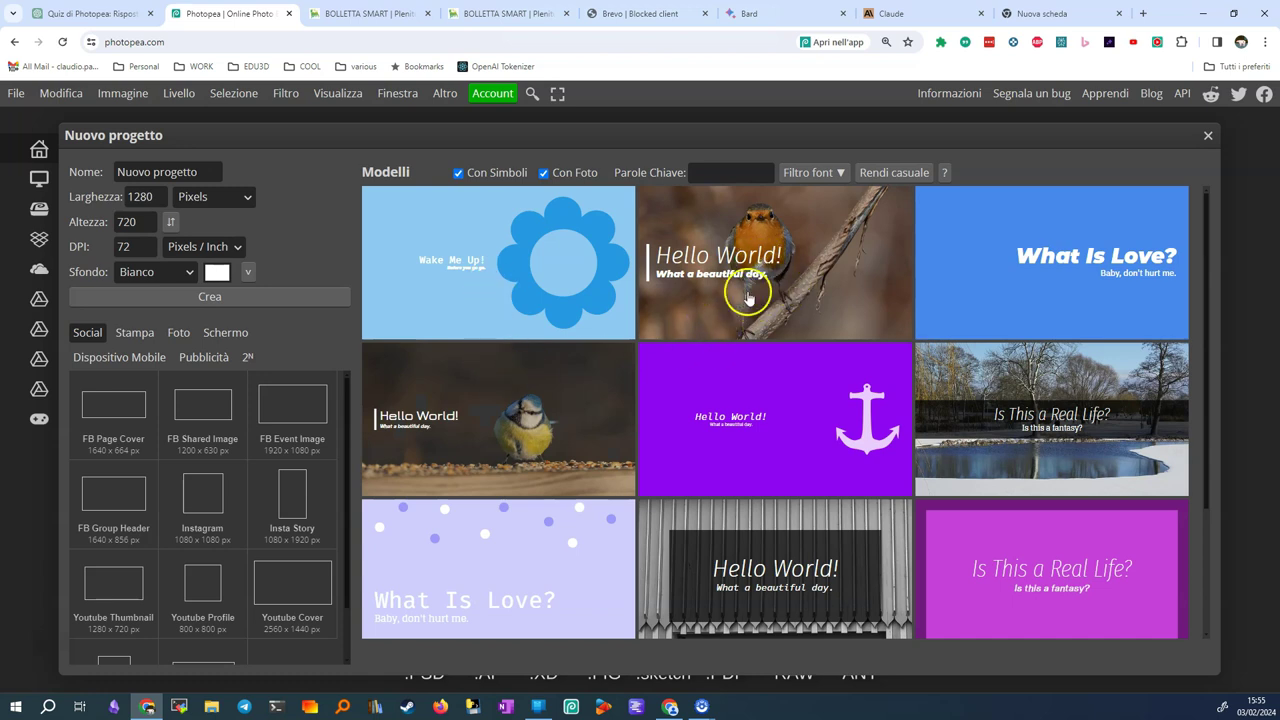
scroll(714, 292, "down", 3)
scroll(692, 311, "down", 6)
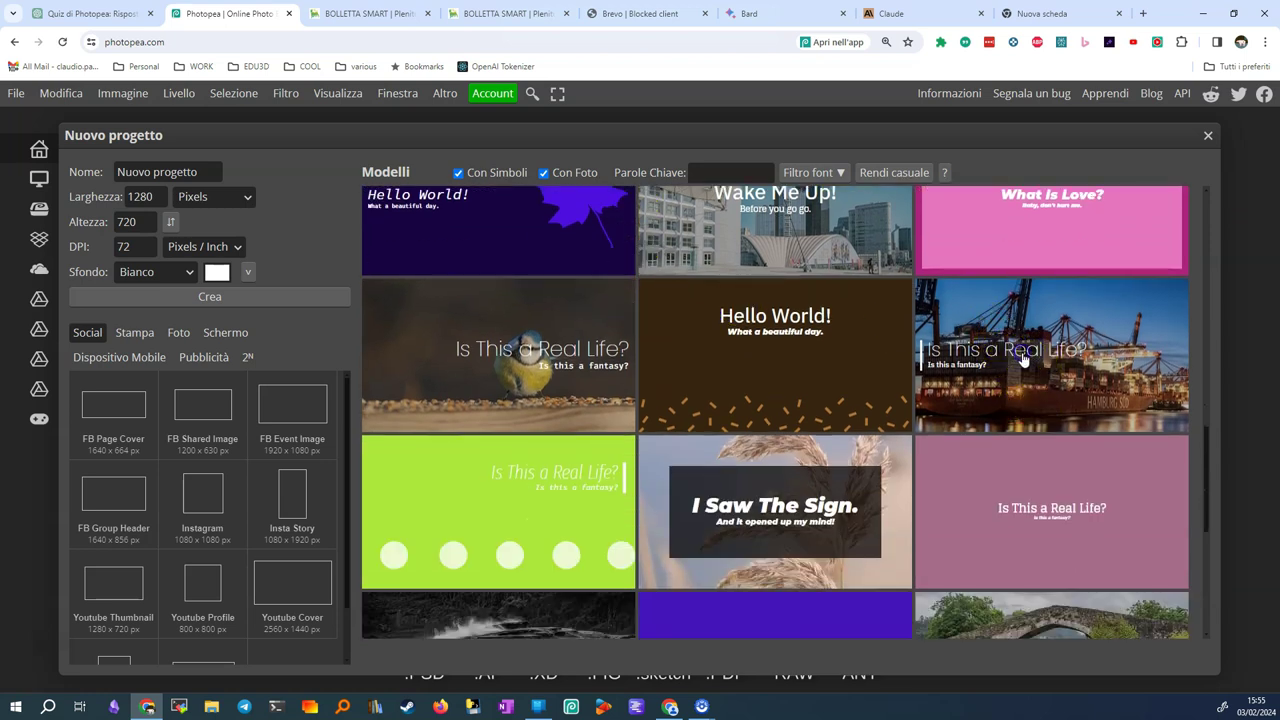
left_click(1024, 358)
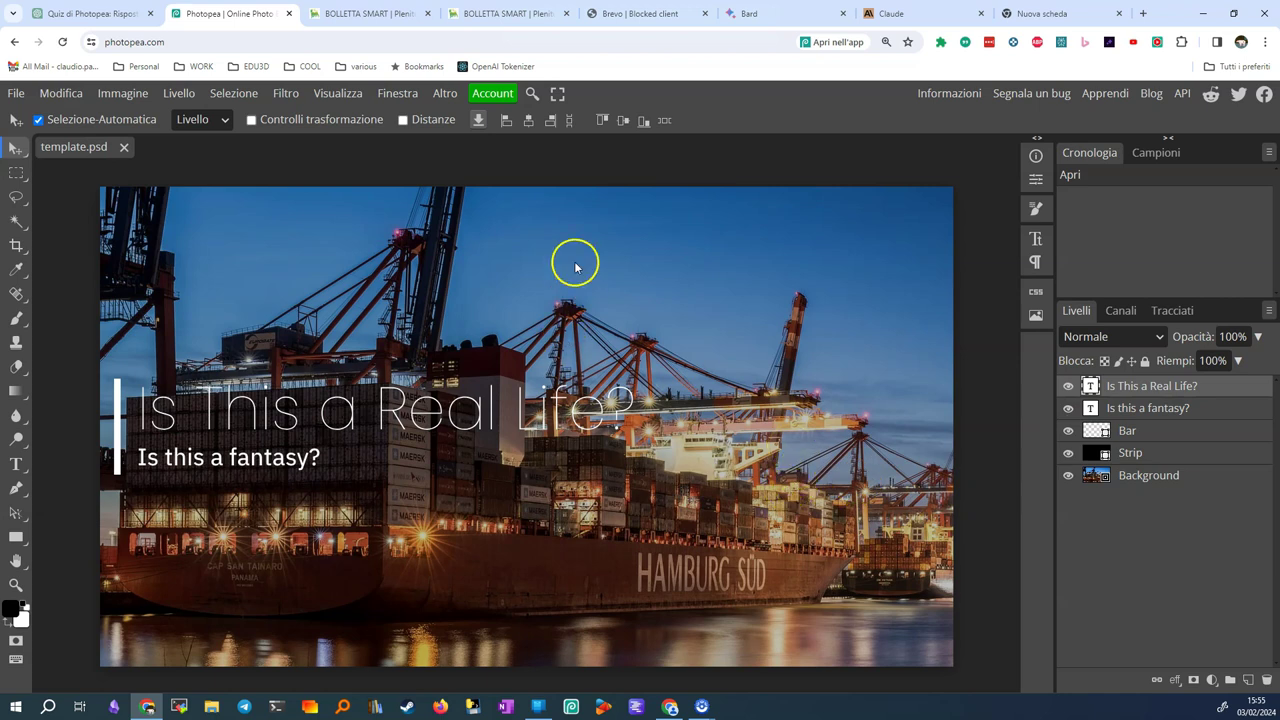
scroll(486, 347, "down", 1)
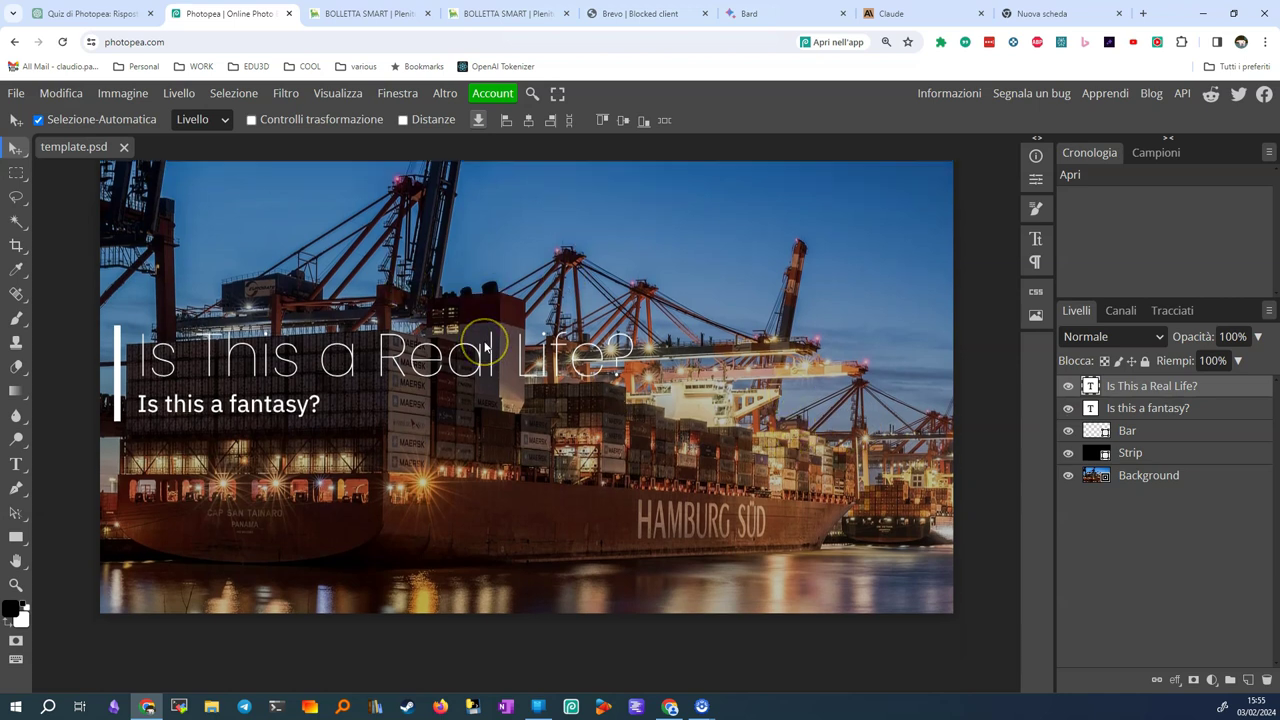
scroll(486, 347, "up", 1)
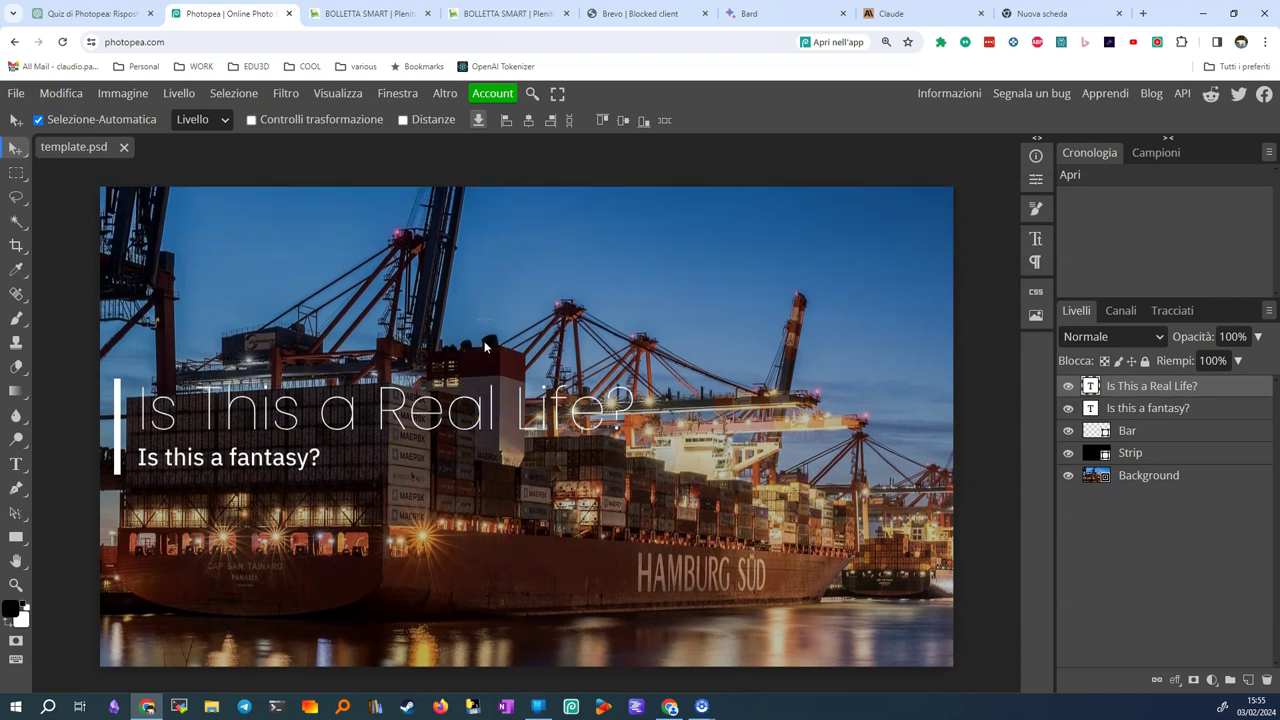
- Close all the other browser tabs and display the editor in full screen
right_click(230, 23)
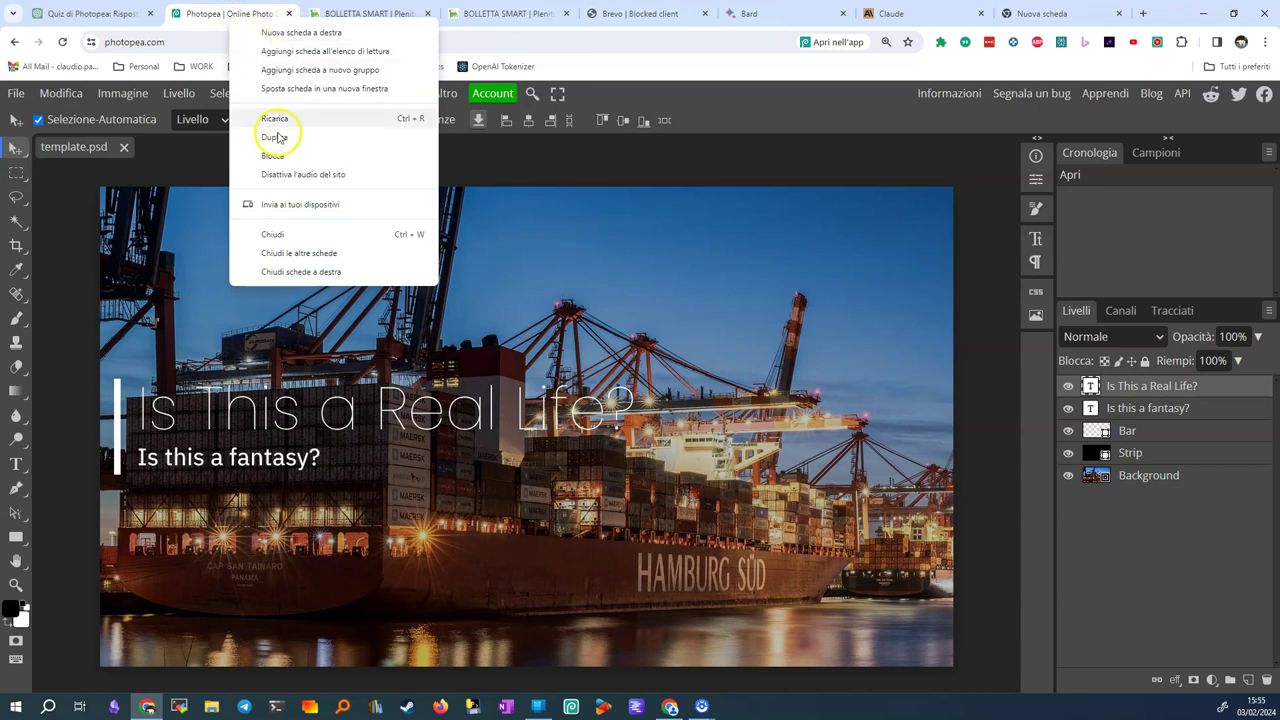
left_click(290, 254)
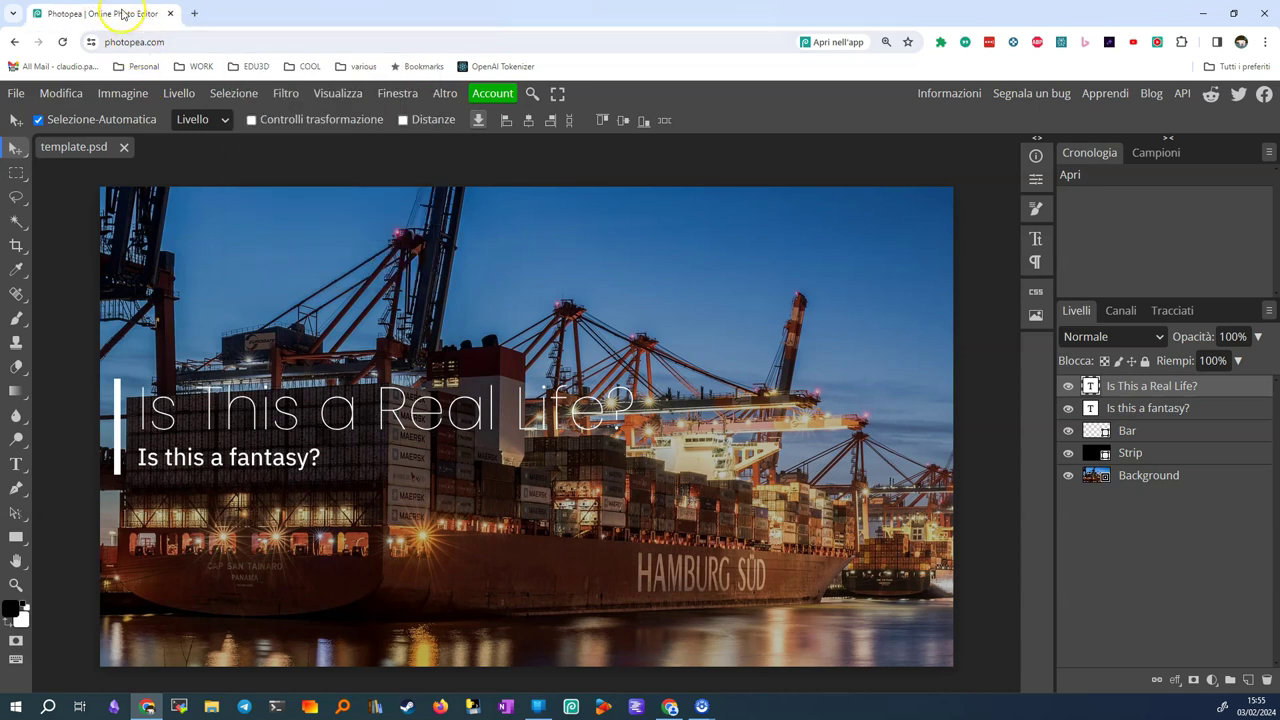
key("F11")
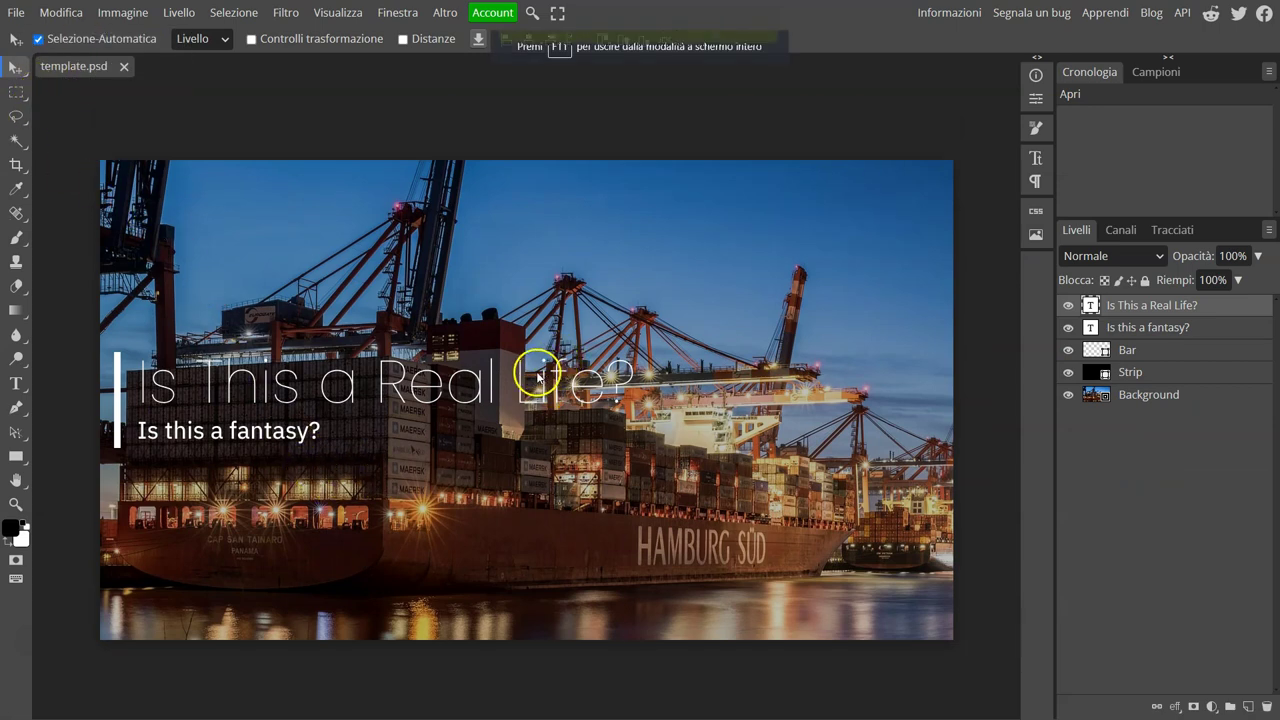
left_click(617, 78)
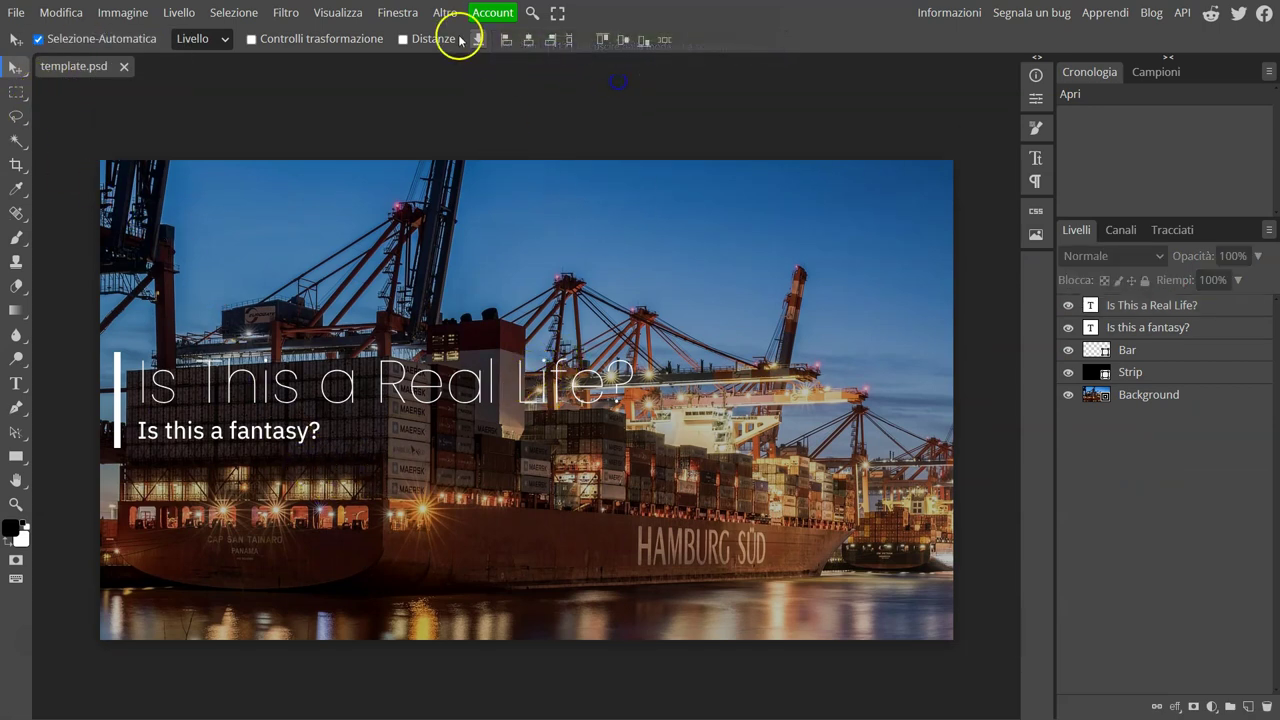
- Examine the Free and Premium account plans and the list of available interface languages
left_click(487, 14)
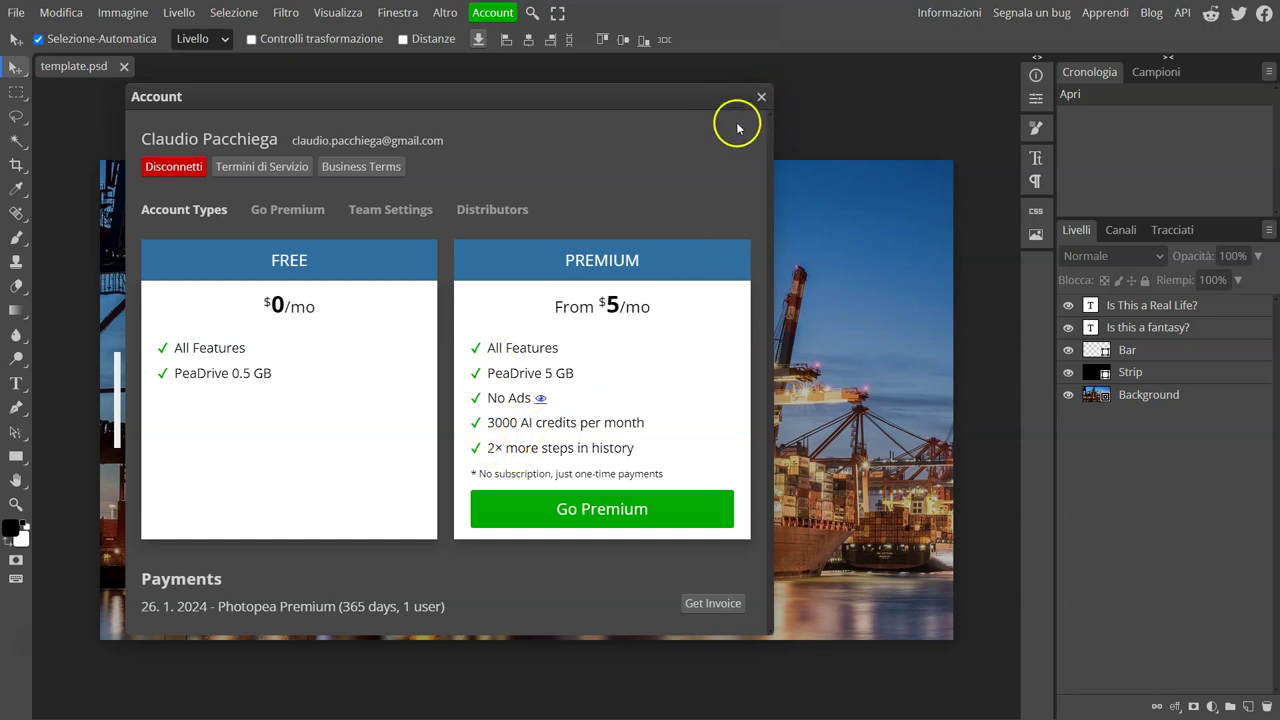
left_click(763, 96)
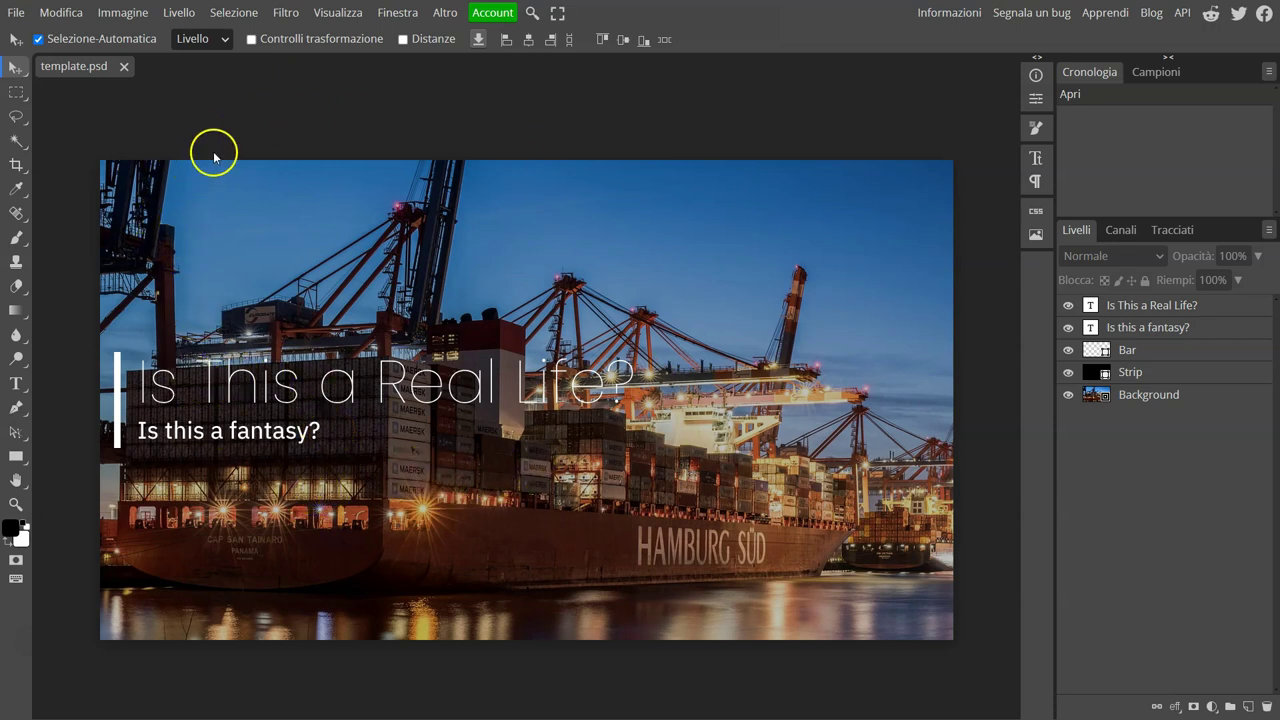
left_click(445, 13)
left_click(460, 37)
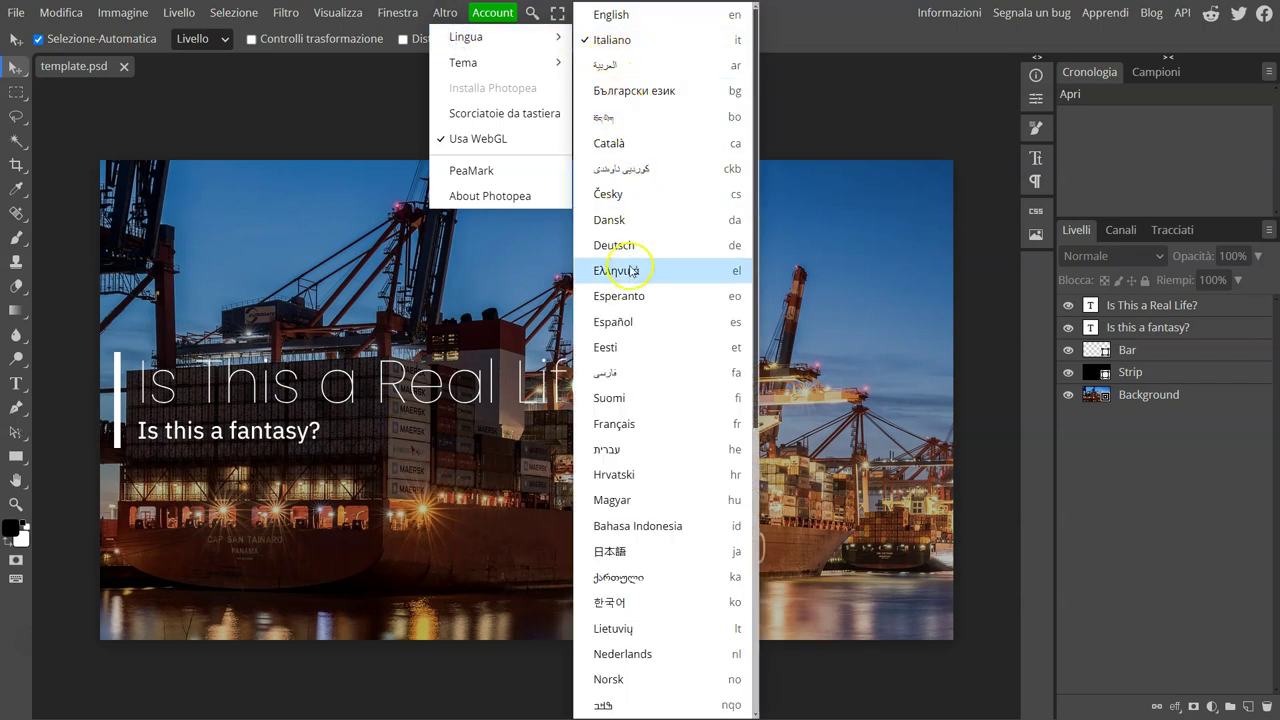
left_click(314, 131)
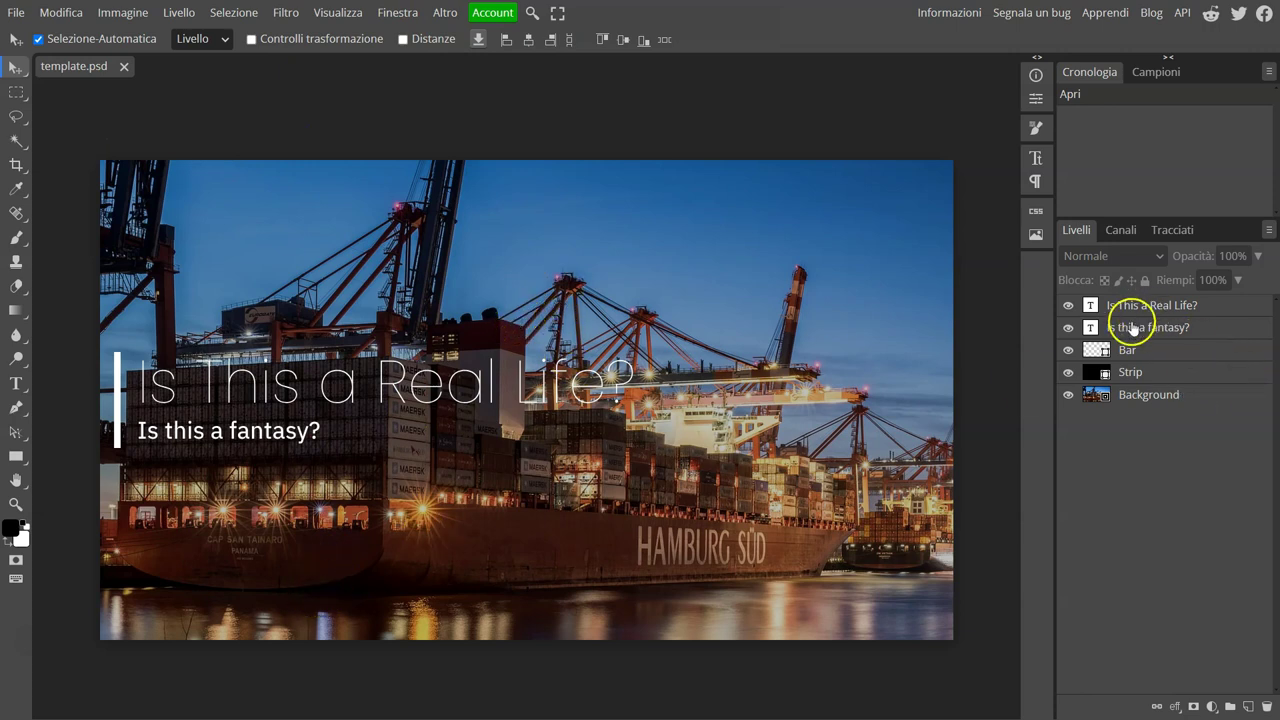
left_click(98, 90)
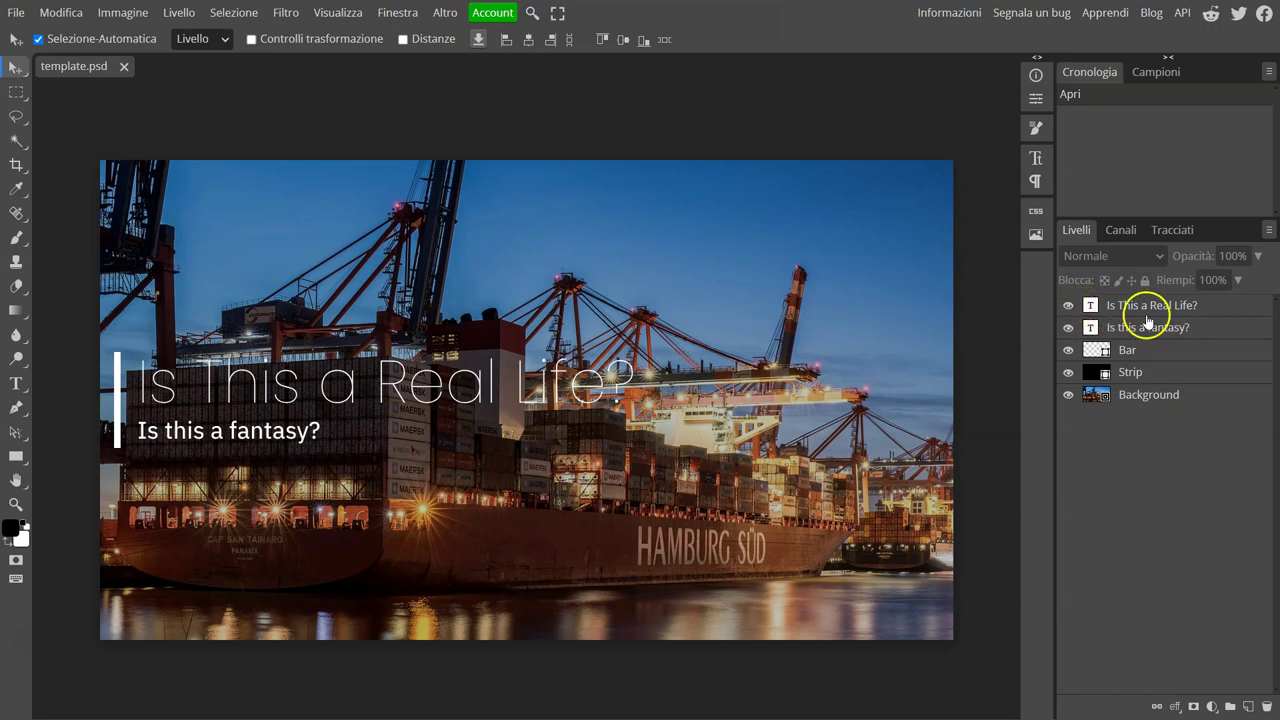
- Hide the "Is This a Real Life?", "Is this a fantasy?", Bar and Strip layers, keeping only Background visible
left_click(1068, 307)
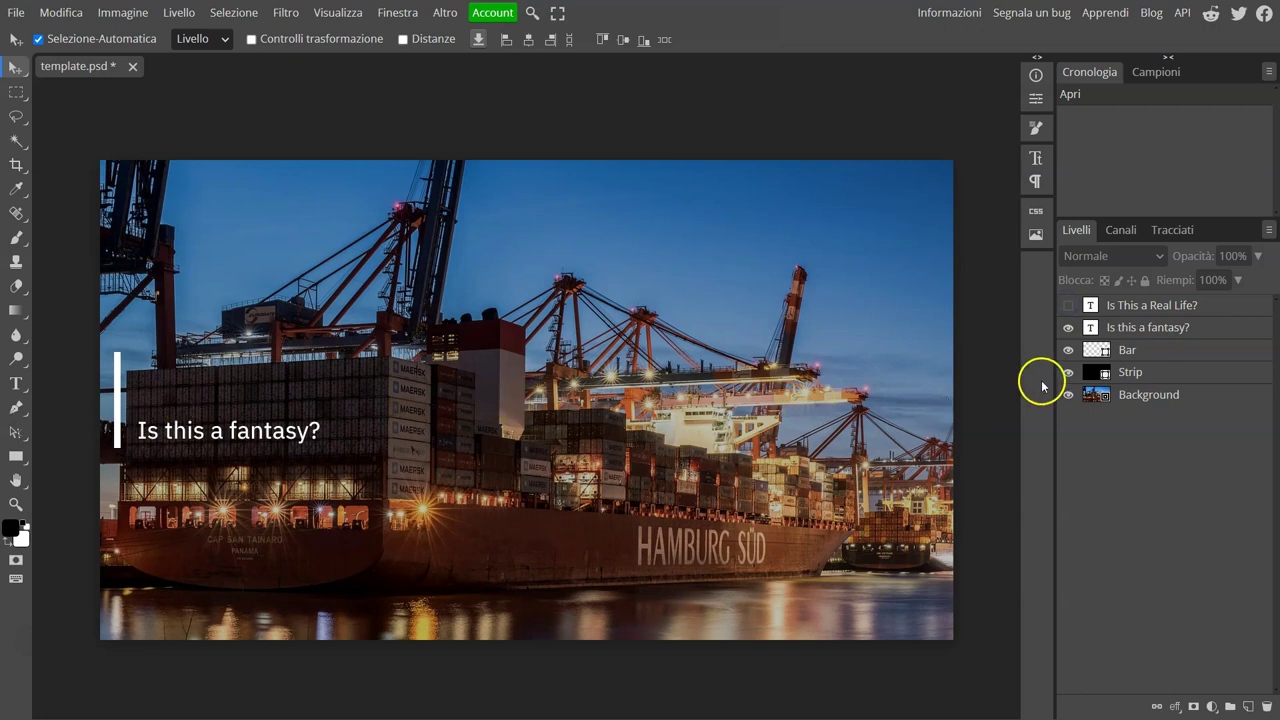
left_click(1068, 328)
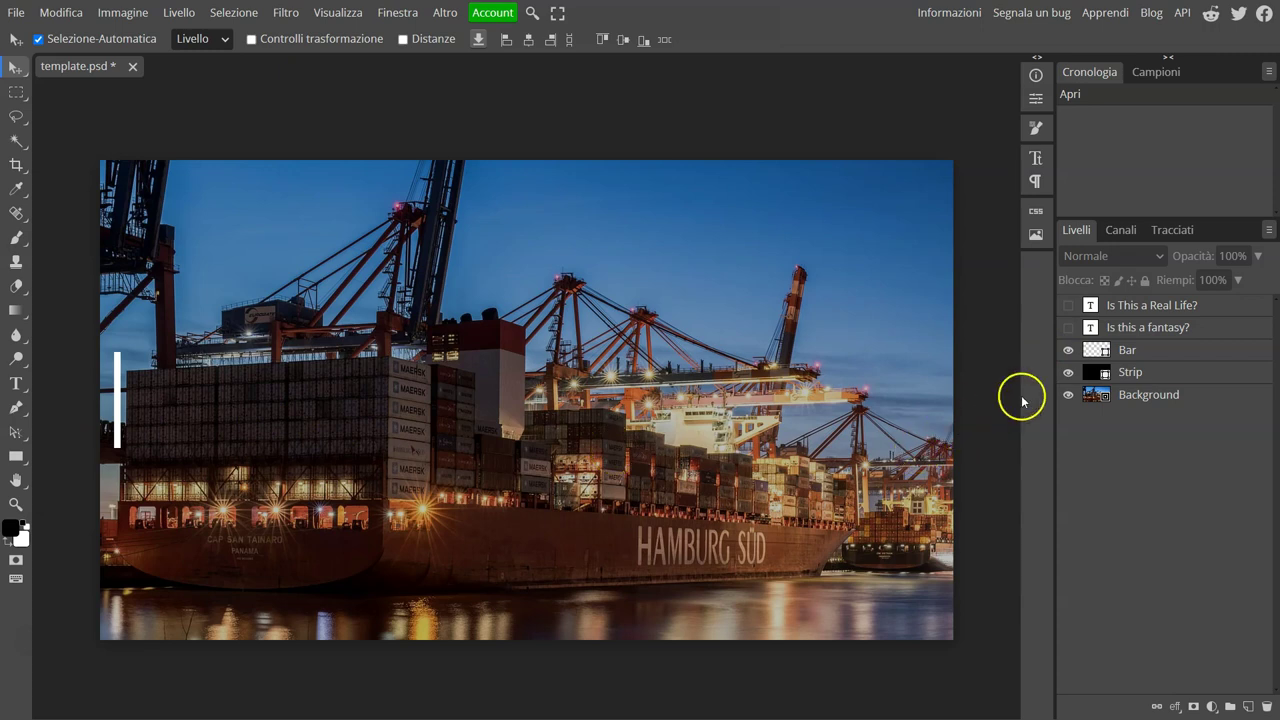
left_click(1068, 351)
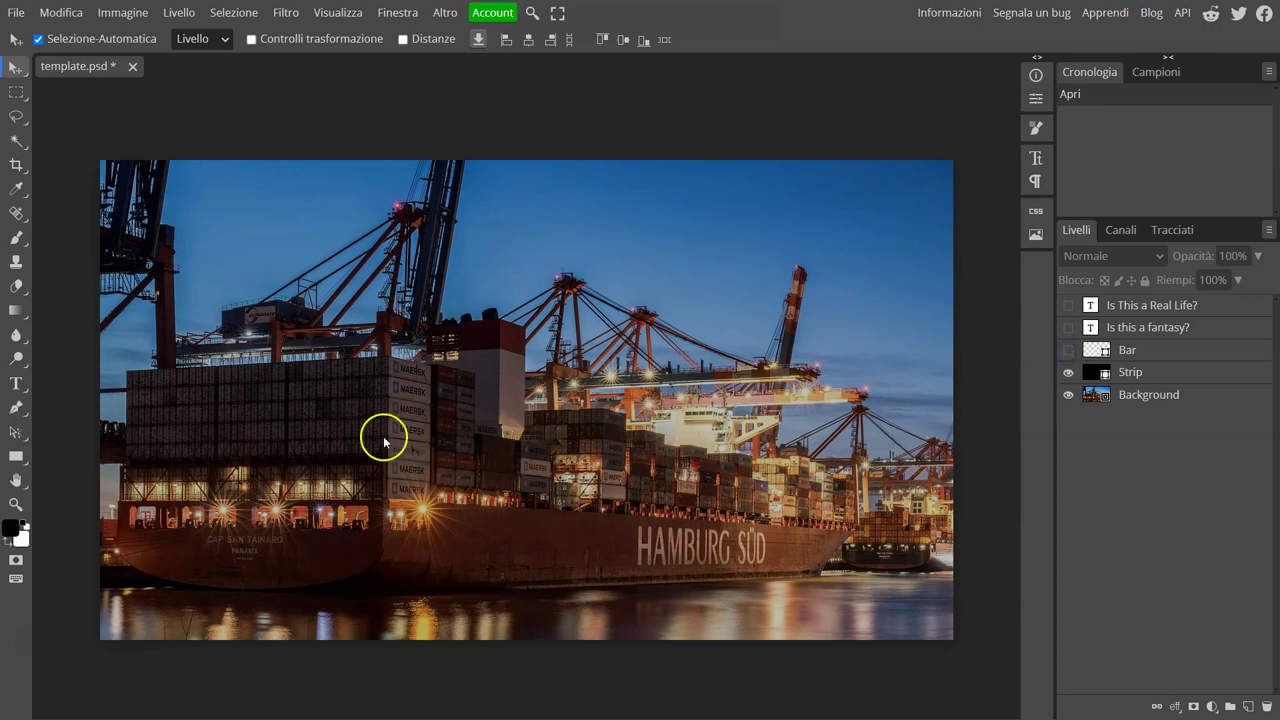
left_click(1068, 373)
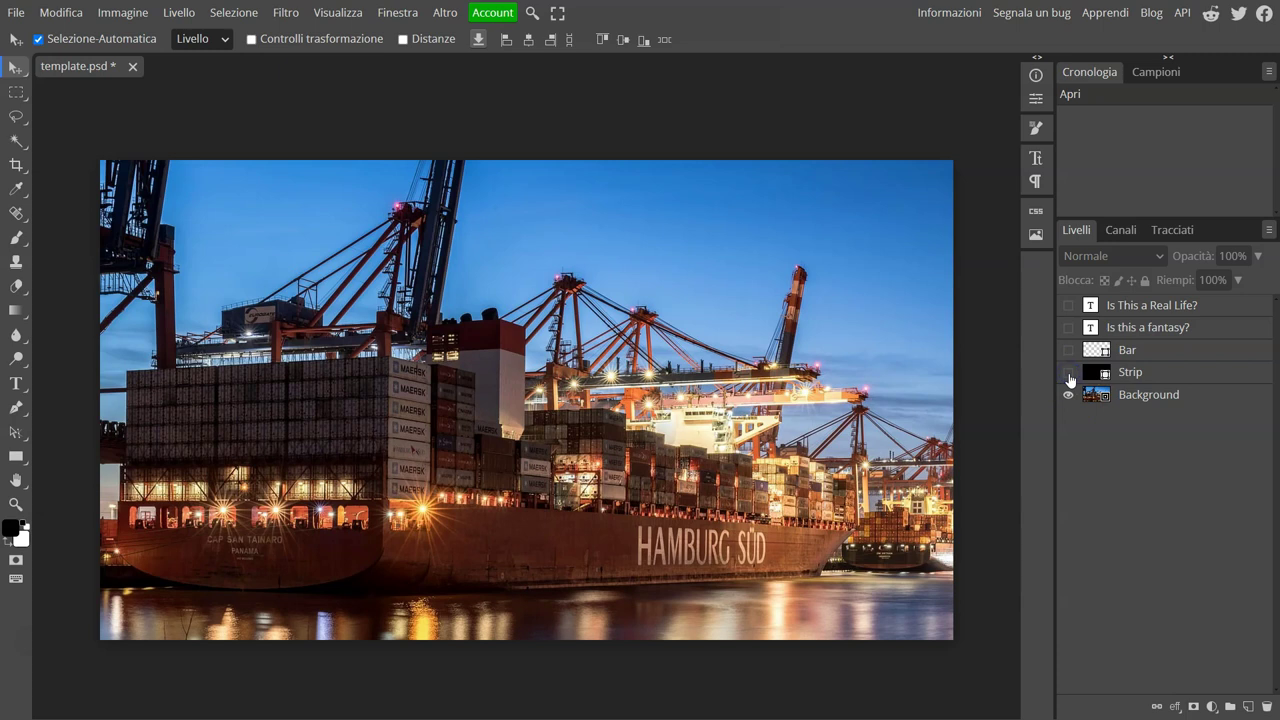
- Toggle the Strip layer's visibility to compare the photo with and without it, check its opacity, and leave it hidden
left_click(1068, 373)
left_click(1068, 373)
left_click(1068, 373)
left_click(1068, 373)
left_click(1068, 373)
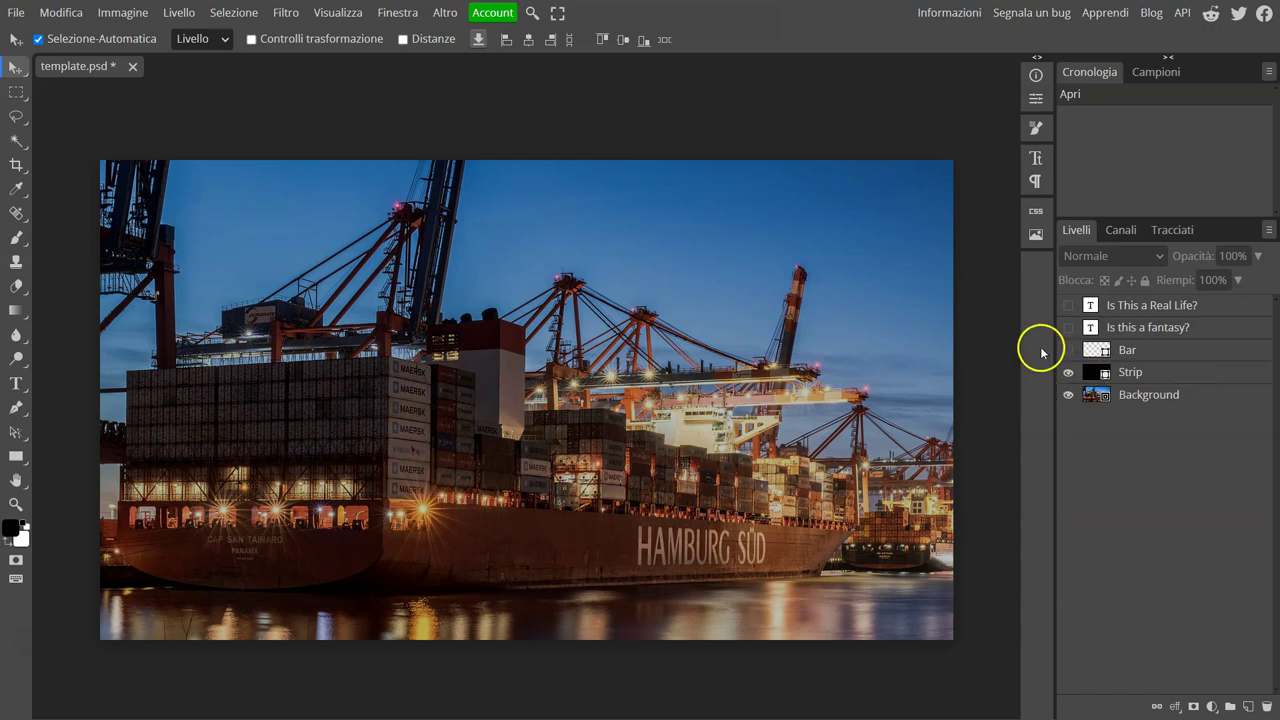
left_click(1187, 376)
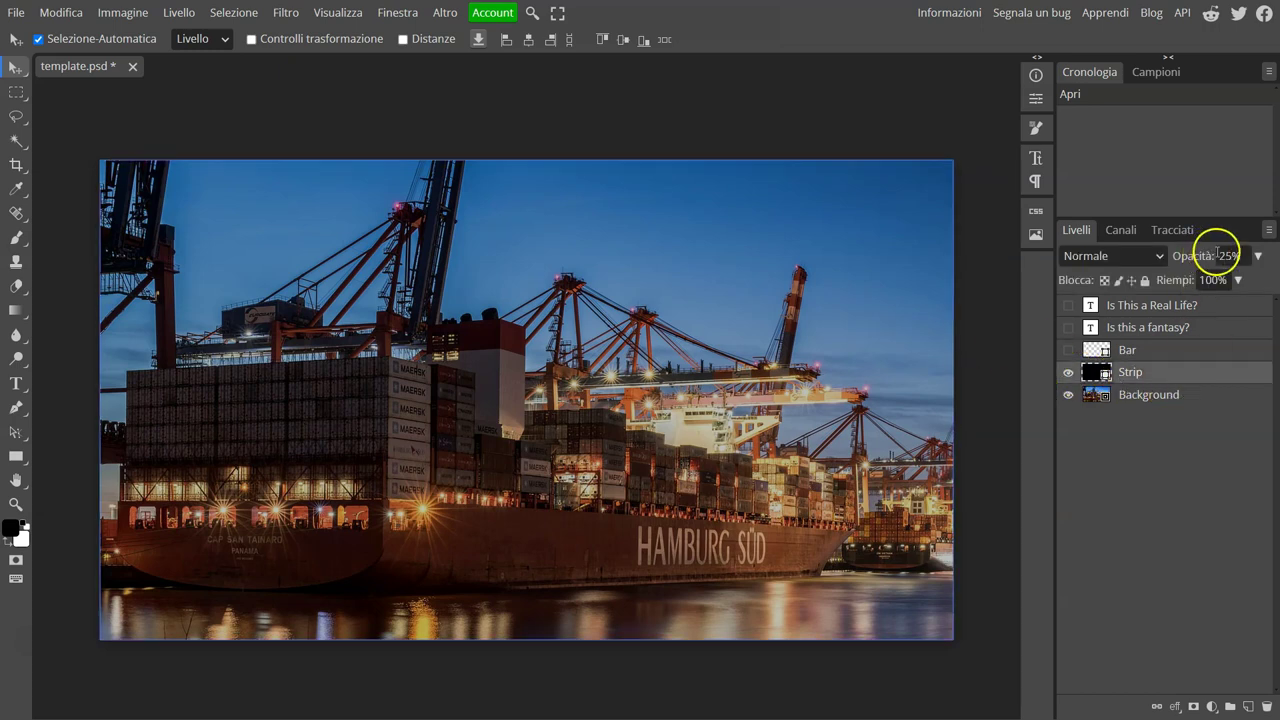
left_click(1068, 373)
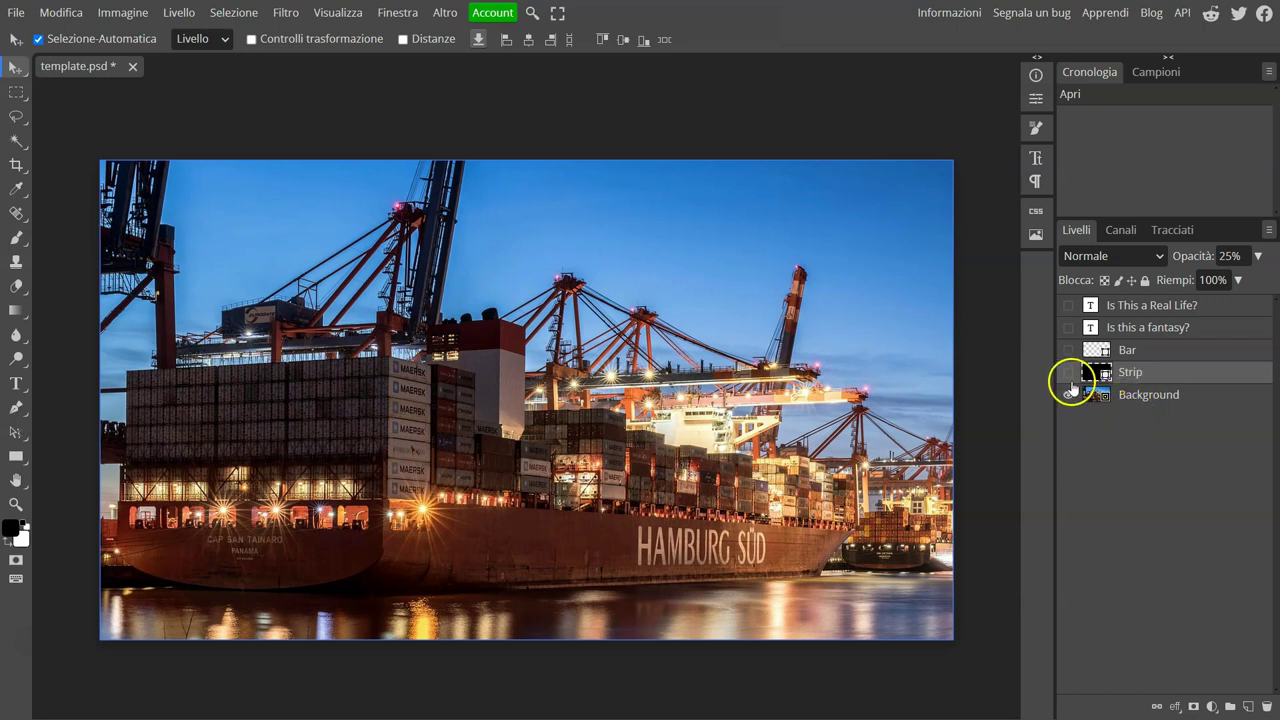
- Show the Bar layer on its own by making it visible and hiding Background
left_click(1188, 354)
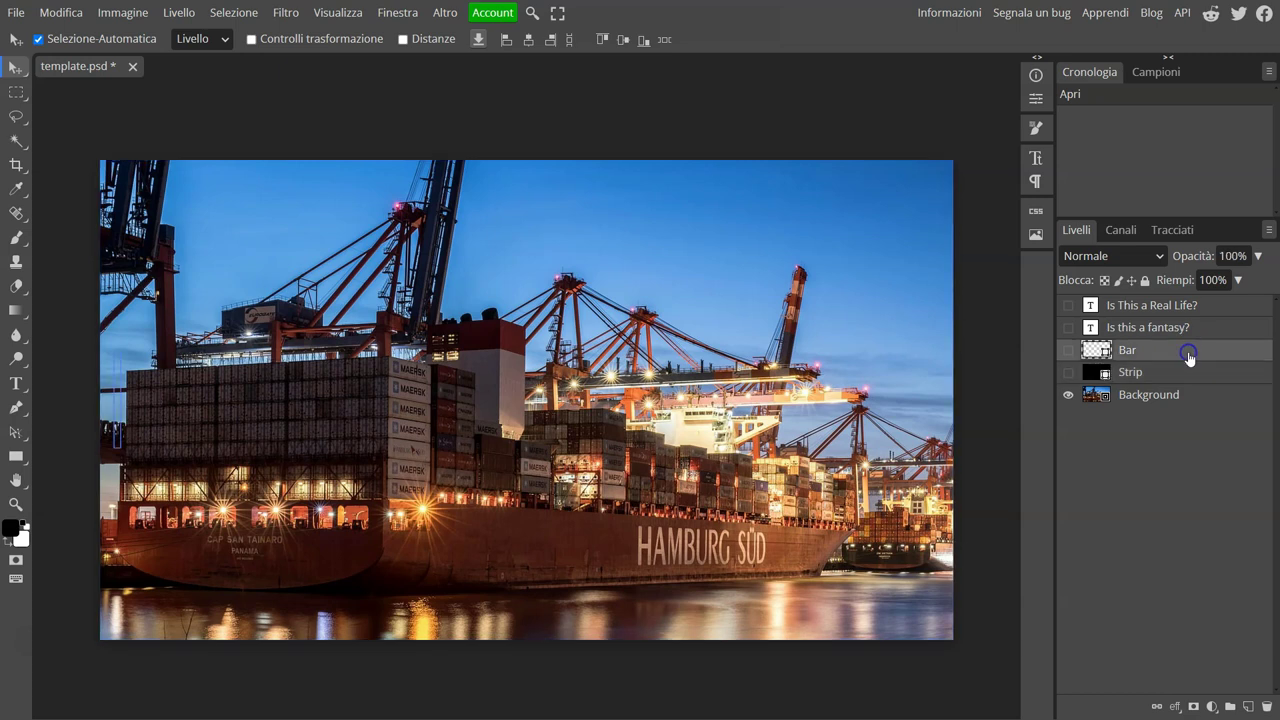
left_click(1068, 350)
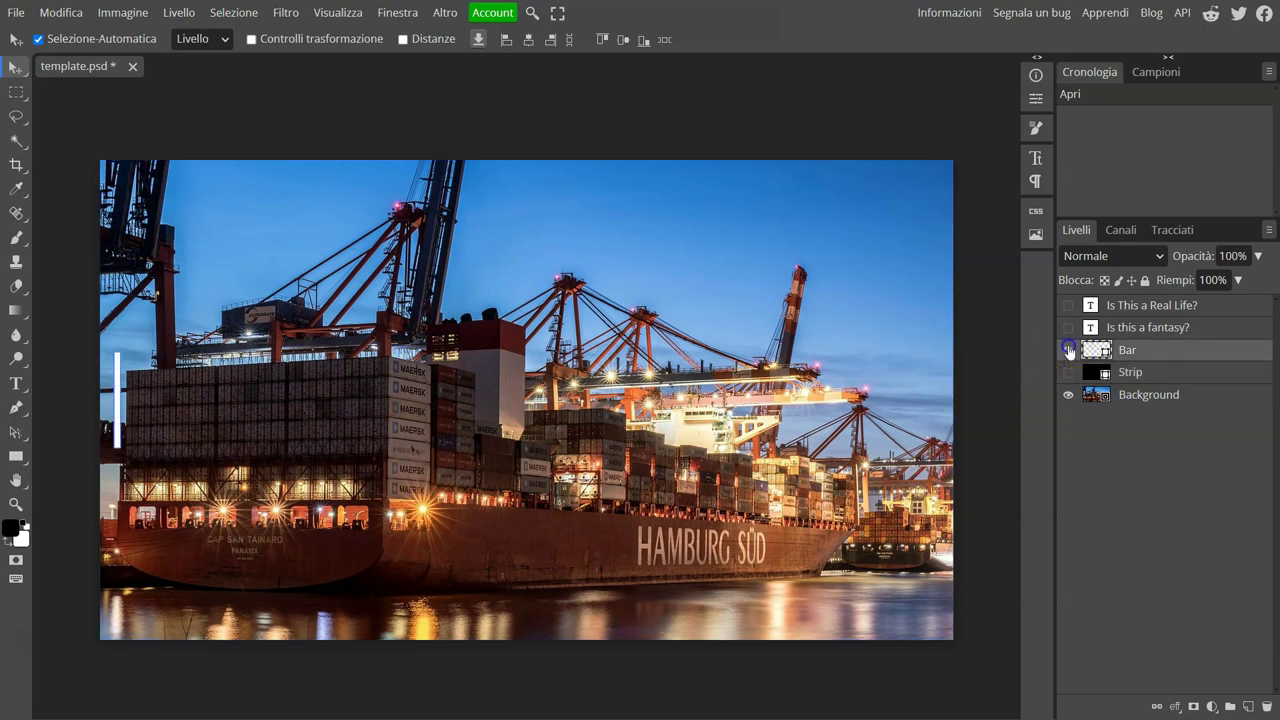
left_click(1068, 395)
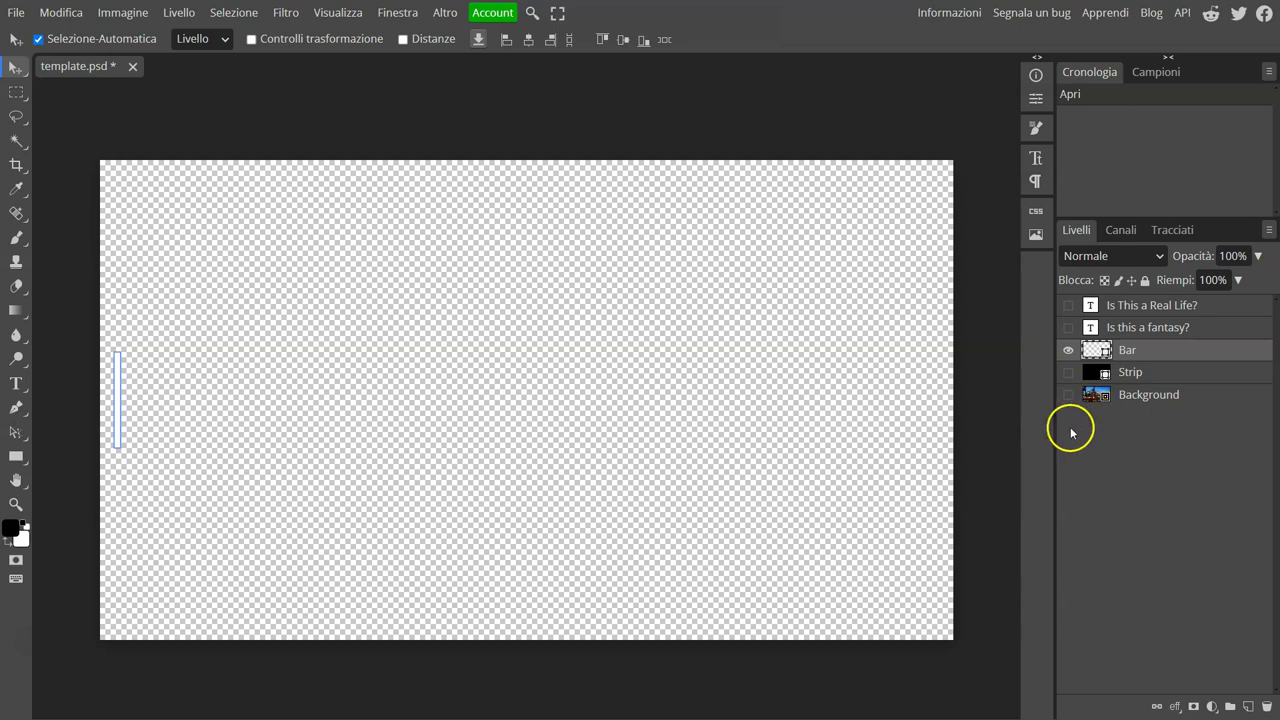
- Isolate the Background layer, and turn the "Is This a Real Life?" and Strip layers back on
left_click(1069, 395, "alt")
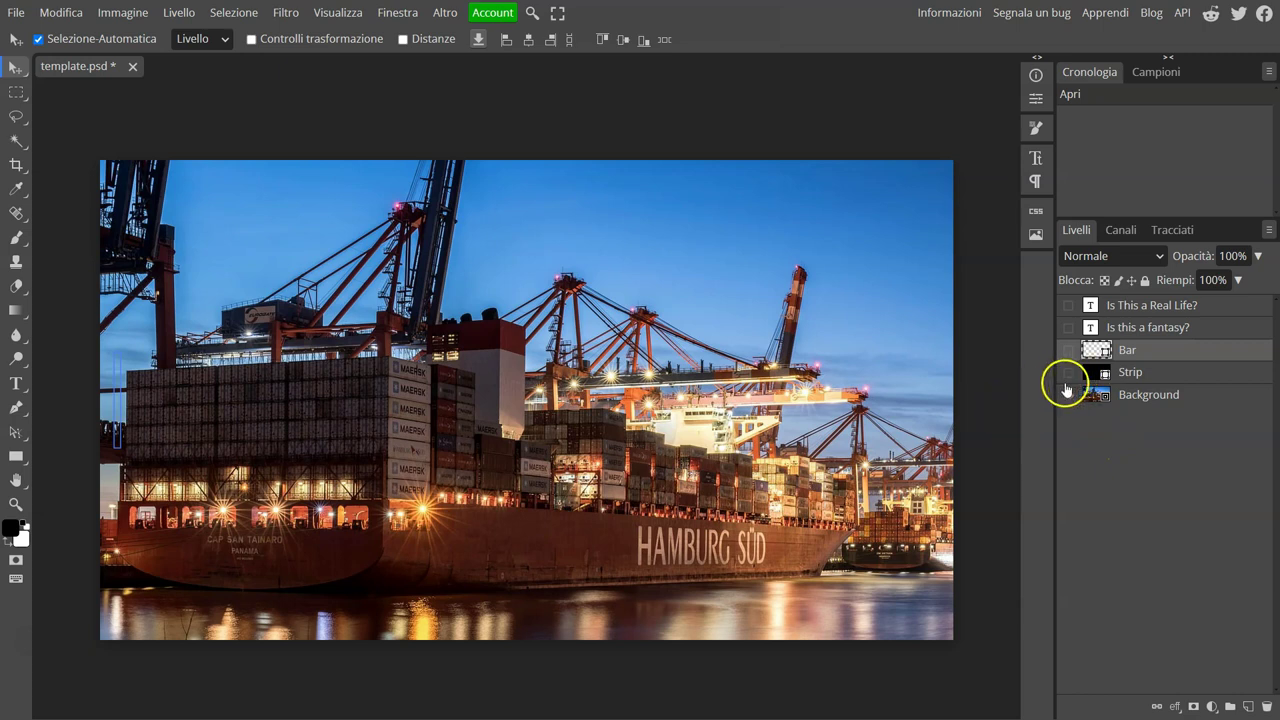
left_click(1068, 306)
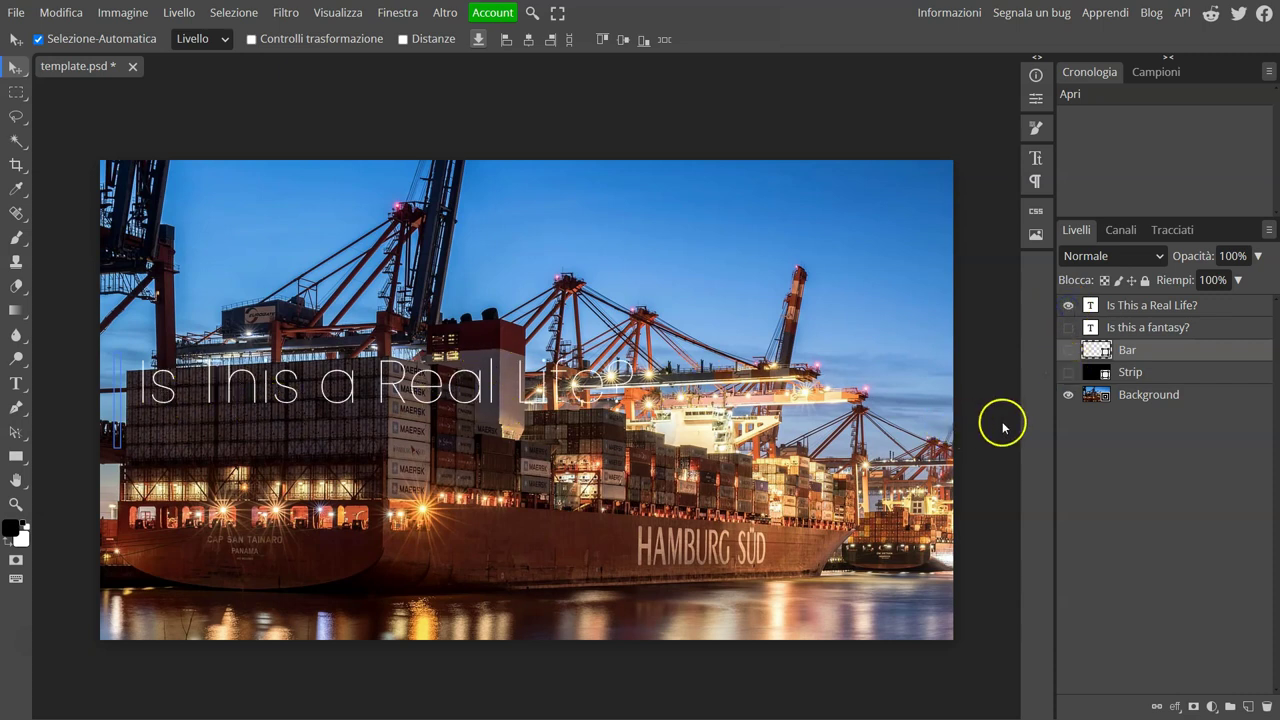
left_click(1067, 373)
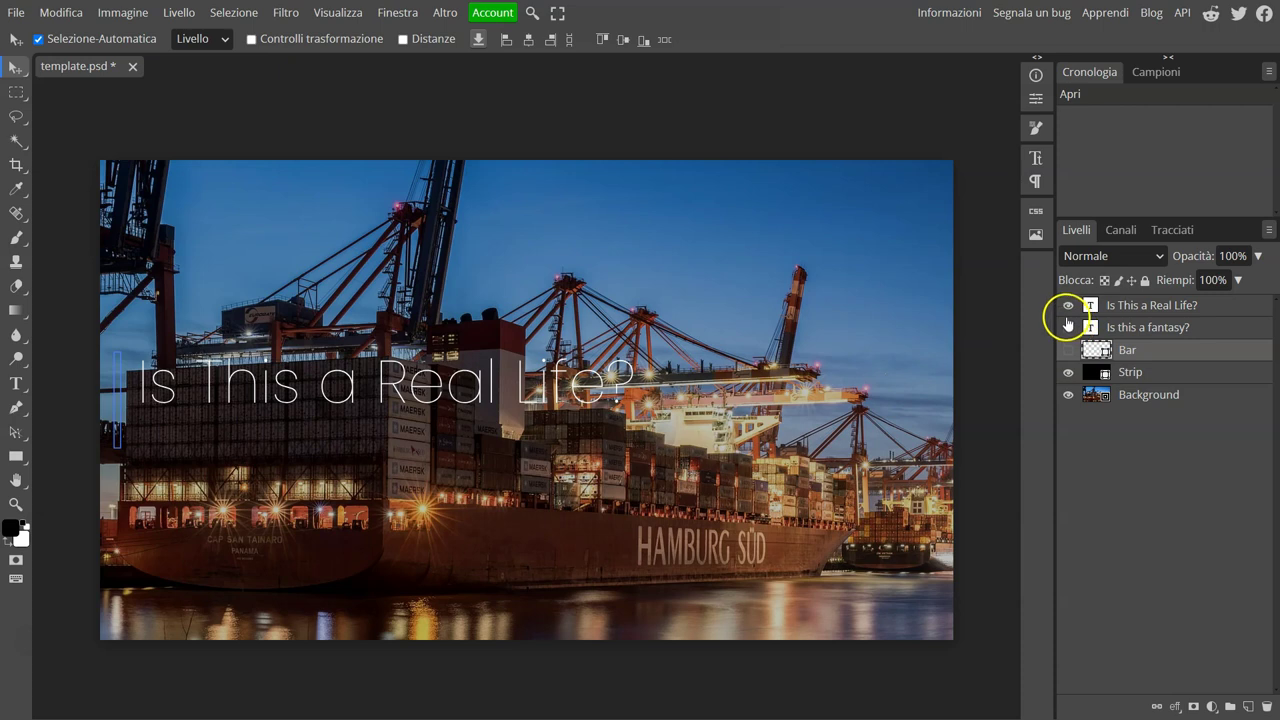
- Delete the two text layers, the Bar layer and the Strip layer, keeping only Background
left_click(1157, 313)
left_click_drag(1157, 313, 1121, 326)
key("Delete")
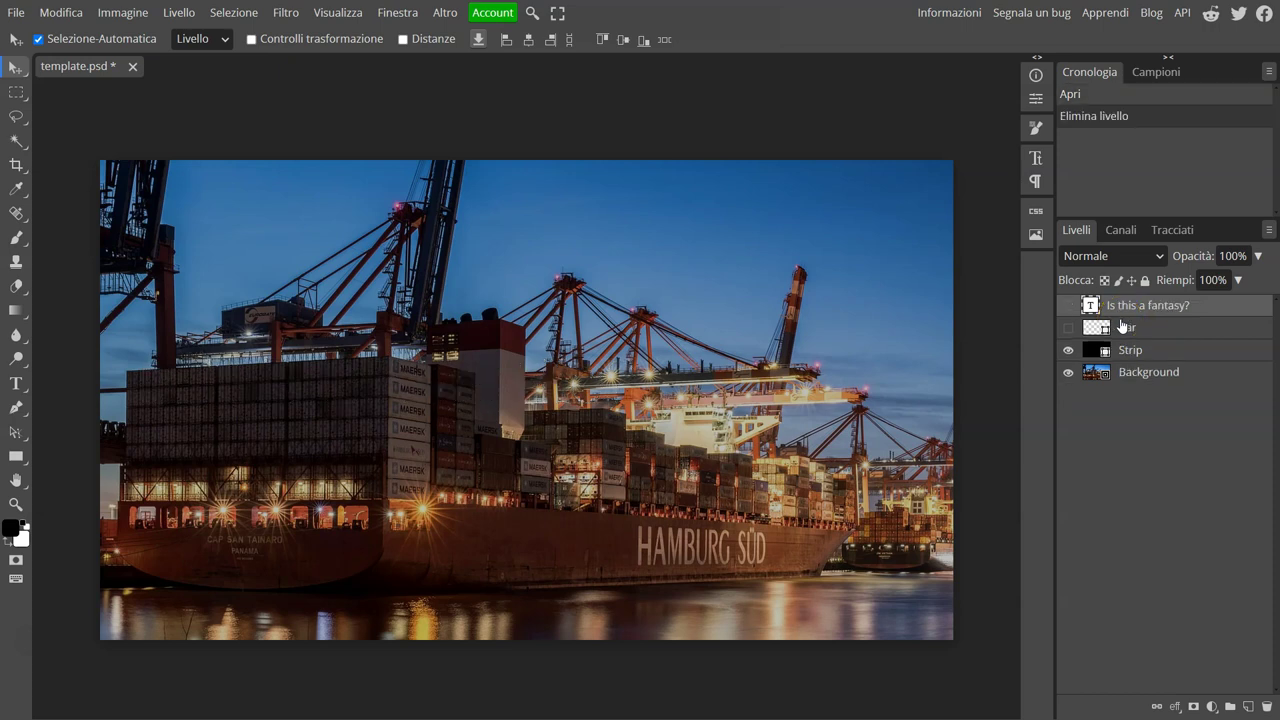
key("Delete")
key("Delete")
key("Delete")
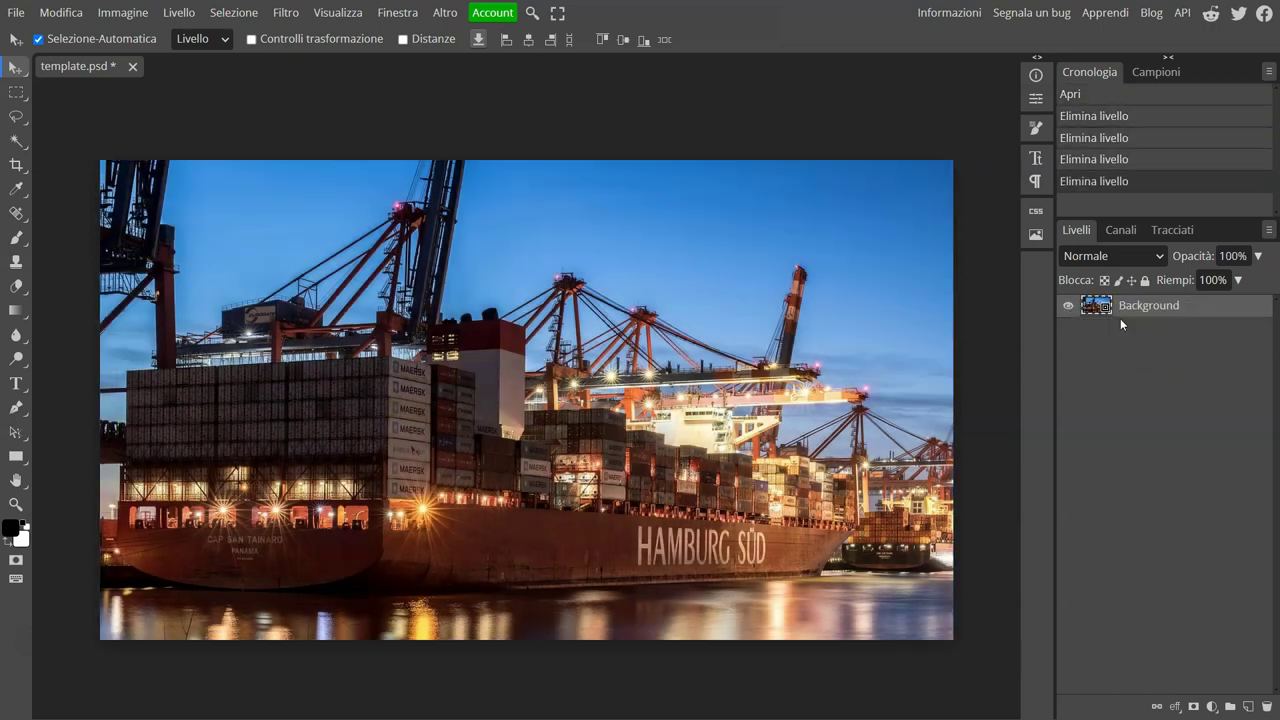
- Make a rectangular selection around the HAMBURG SÜD lettering on the ship's hull, with 0 px feather
mouse_move(1120, 318)
left_mouse_down()
mouse_move(1120, 290)
mouse_move(1117, 317)
mouse_move(648, 470)
mouse_move(625, 515)
mouse_move(551, 546)
mouse_move(594, 460)
mouse_move(697, 606)
mouse_move(666, 569)
left_mouse_up()
left_click(13, 93)
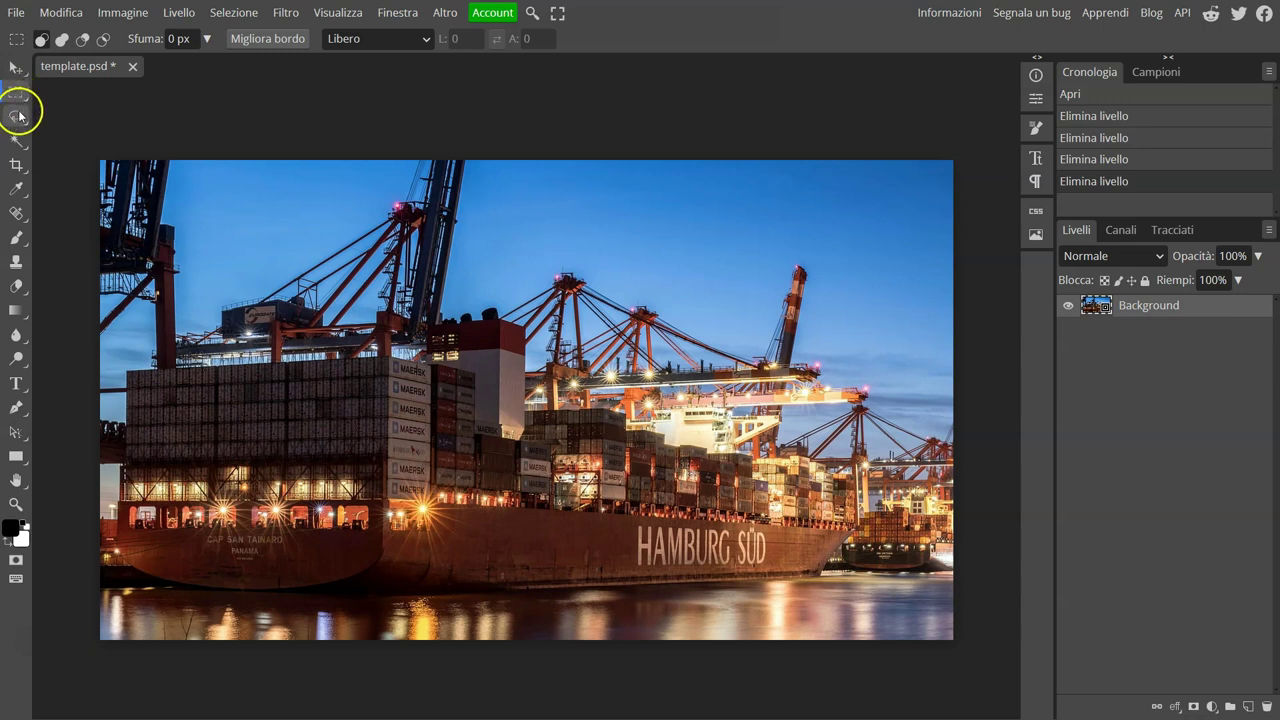
left_click_drag(608, 497, 794, 604)
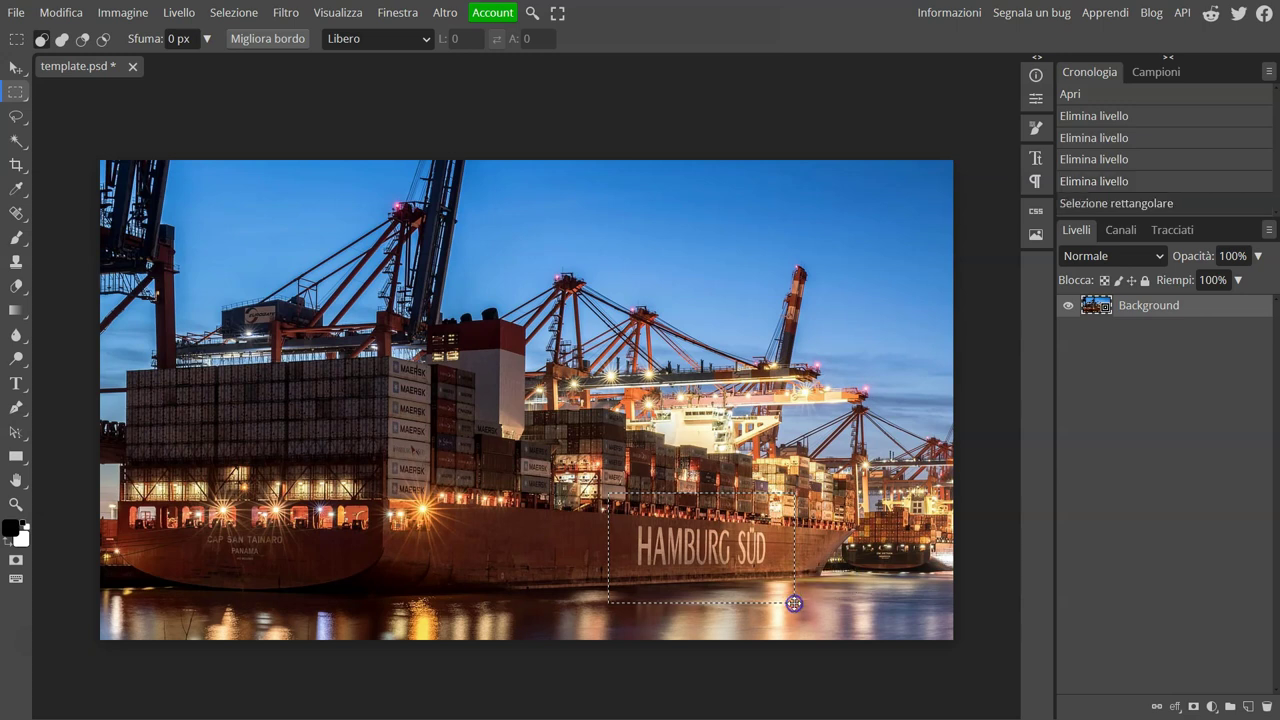
- Crop the image tightly around the HAMBURG SÜD lettering, using the free ratio and keeping the cropped pixels
left_click(16, 165)
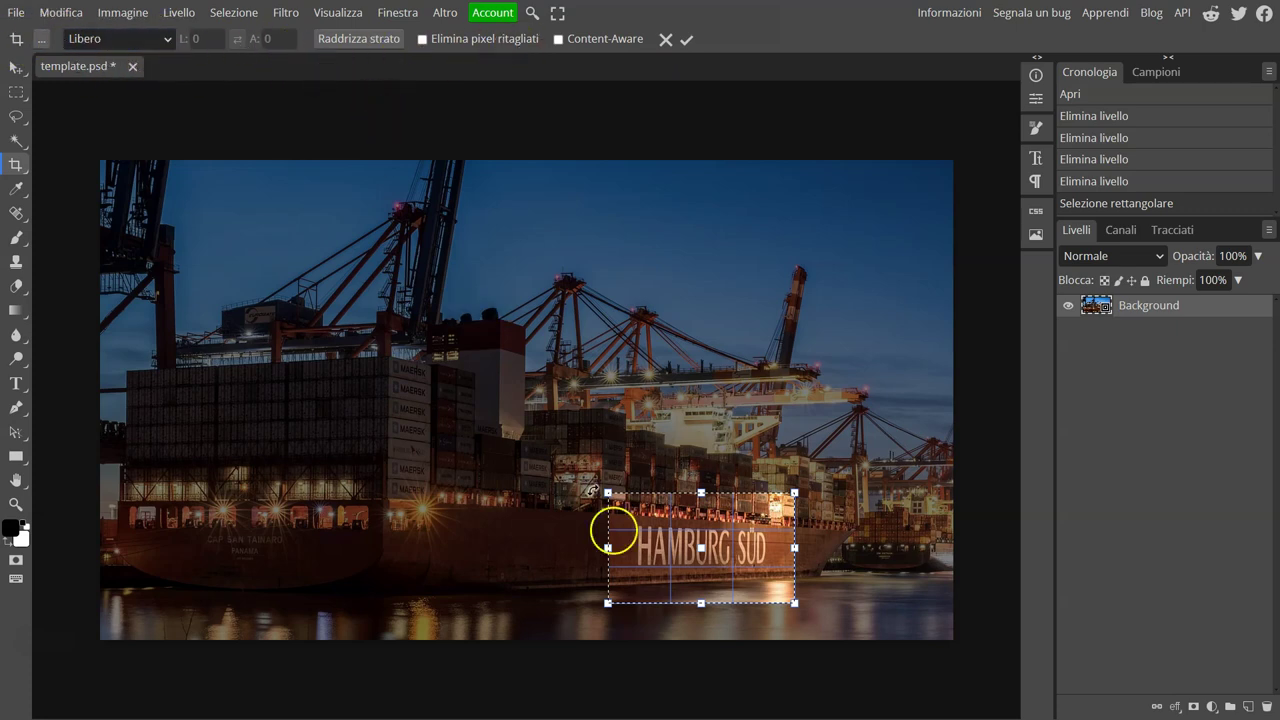
left_click_drag(608, 492, 603, 522)
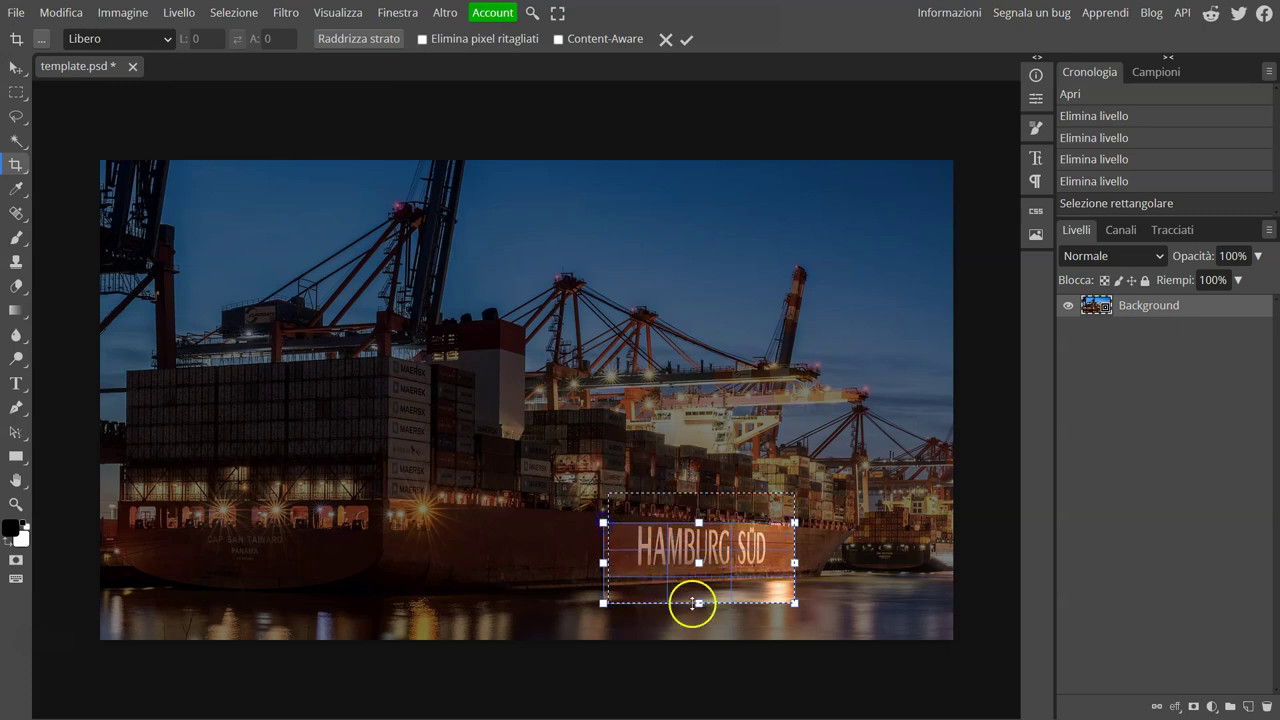
left_click_drag(789, 595, 777, 573)
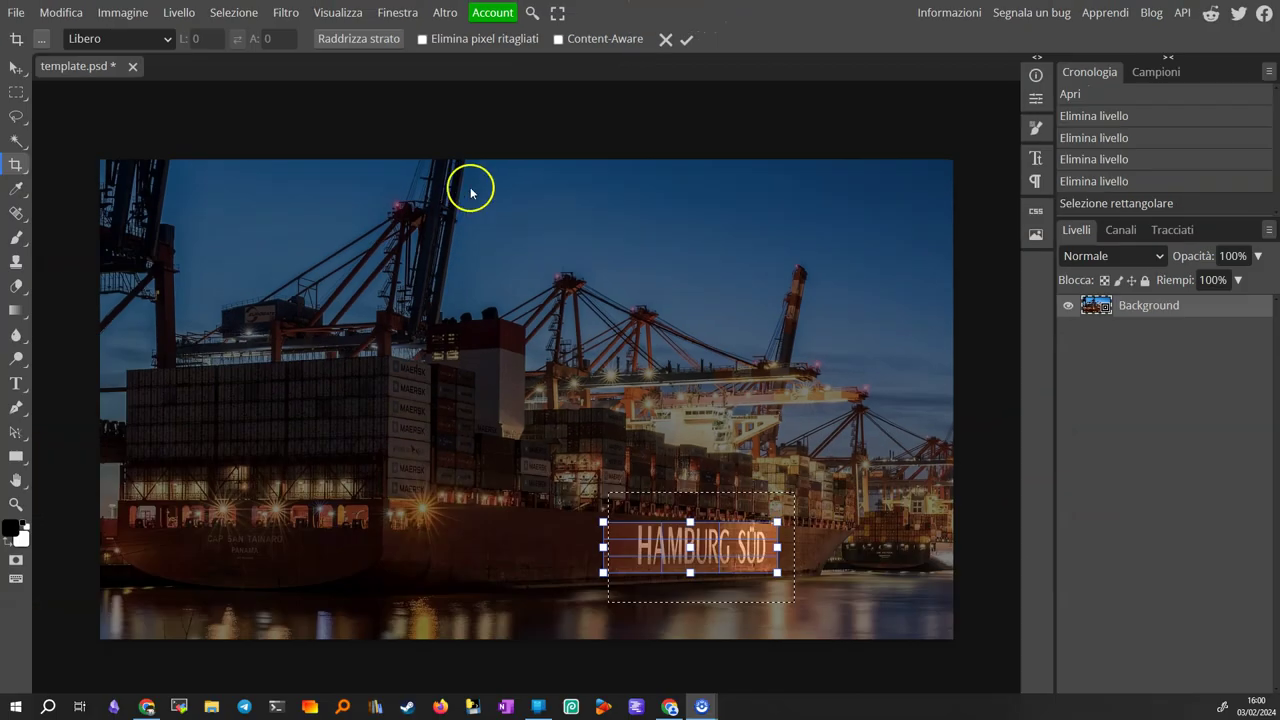
left_click(687, 41)
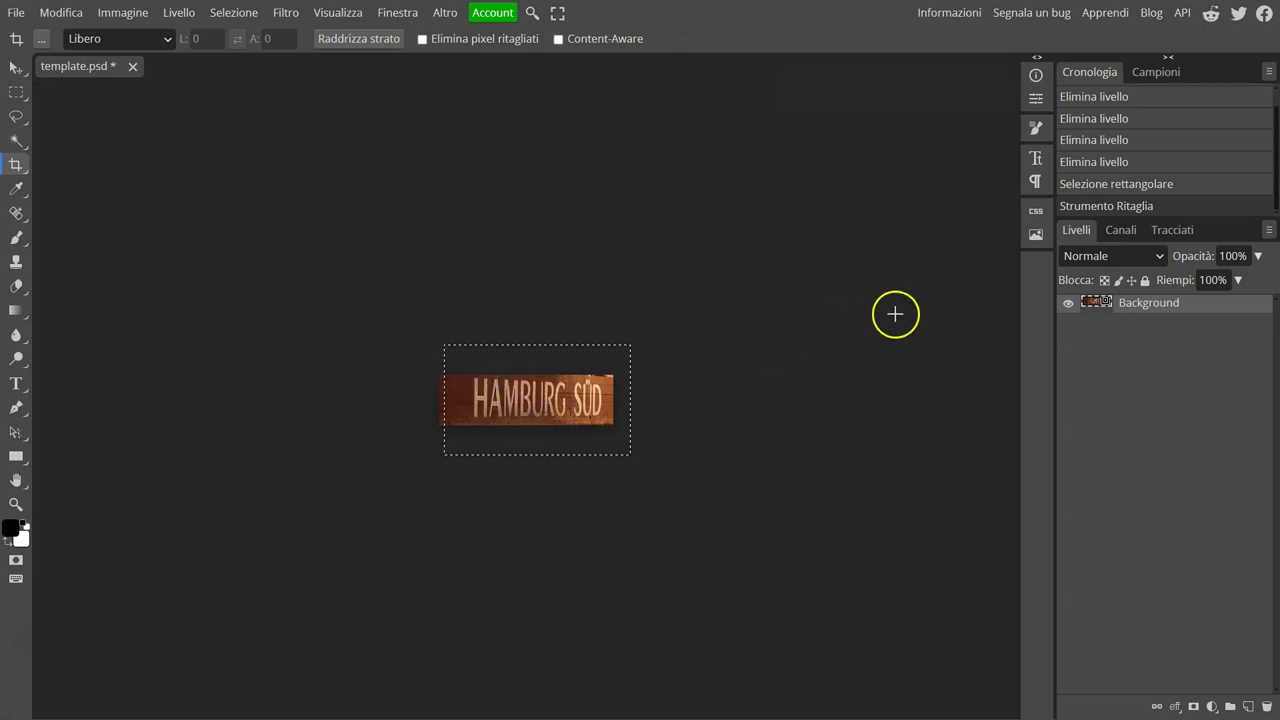
- Undo the crop and the rectangular selection to restore the full harbour image
key("ctrl+z")
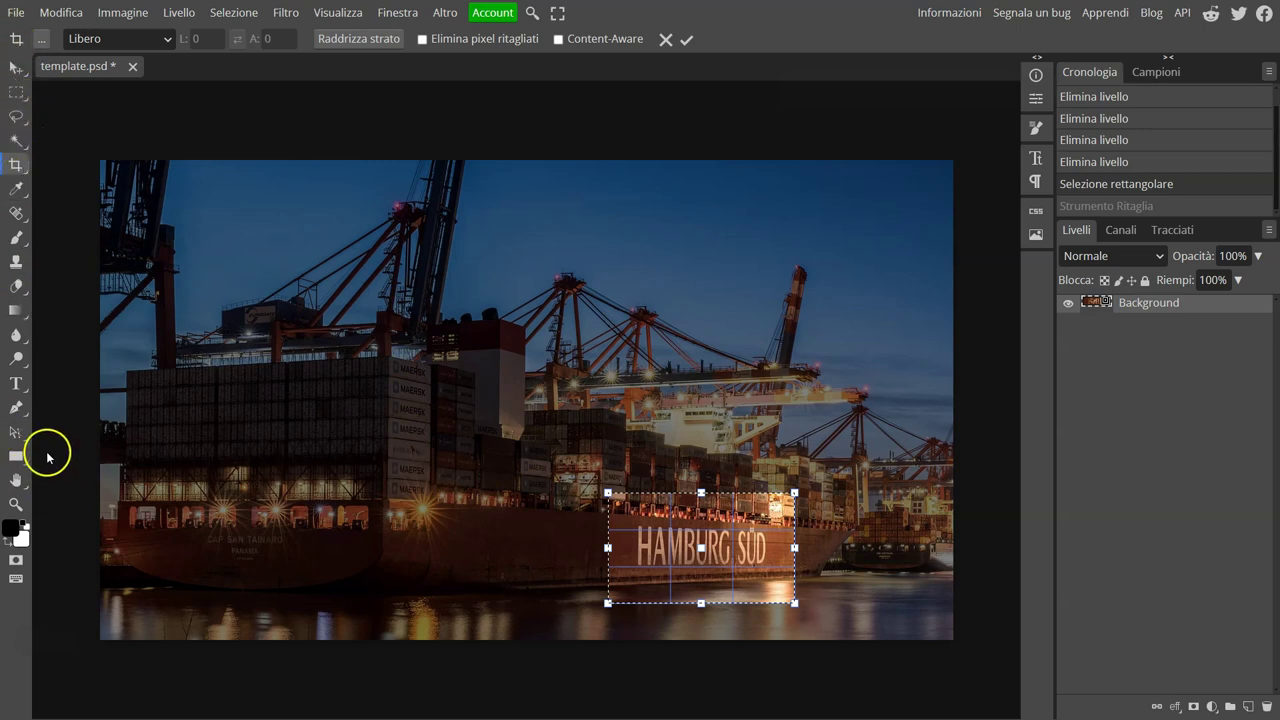
left_click(17, 95)
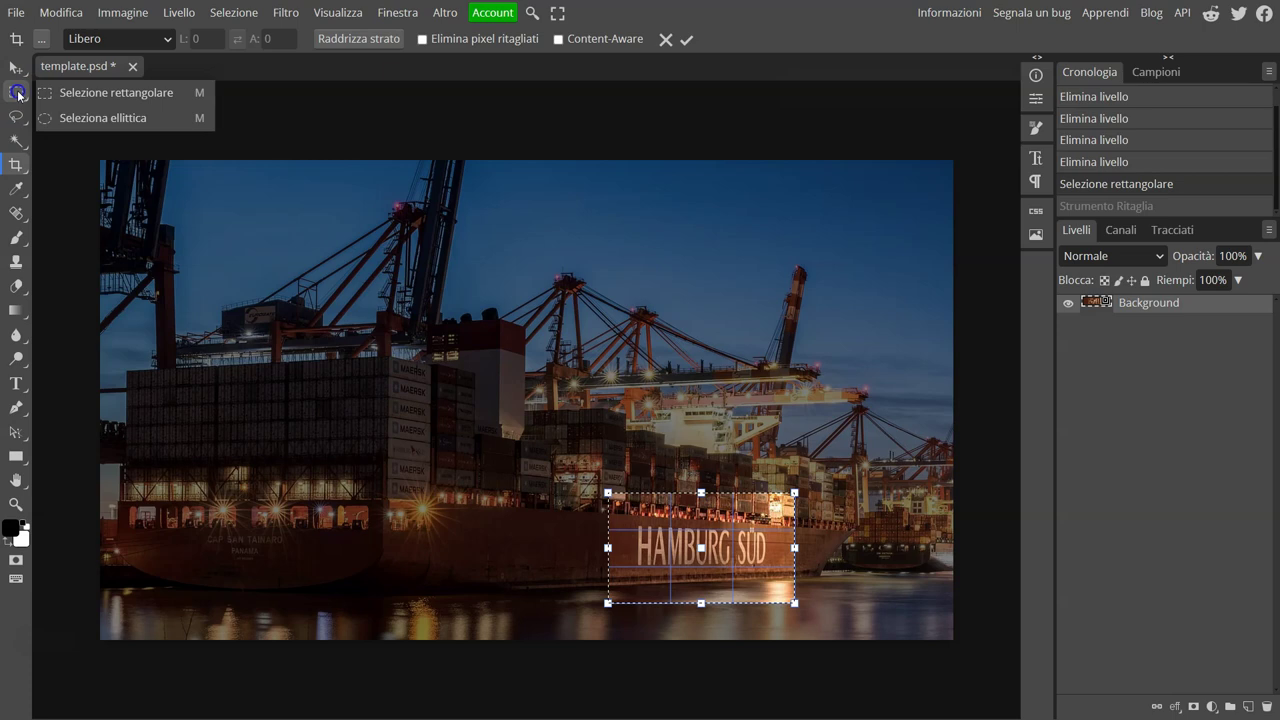
left_click(120, 122)
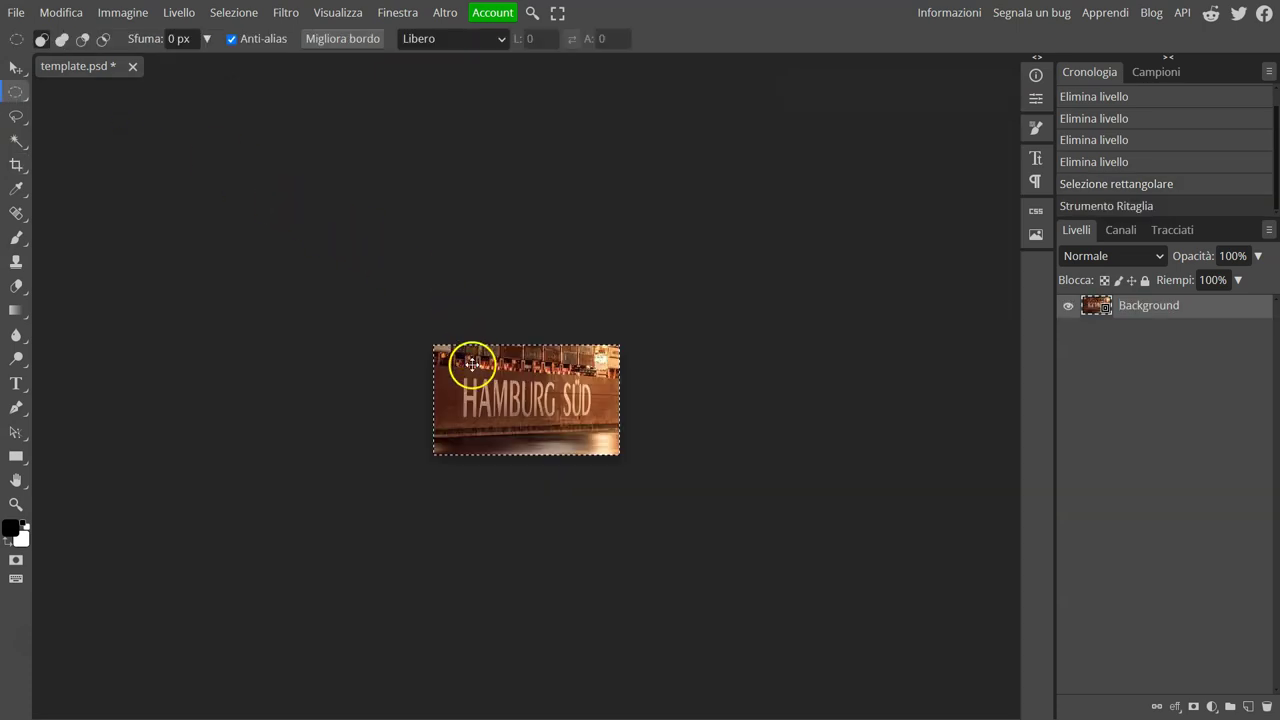
left_click(22, 95)
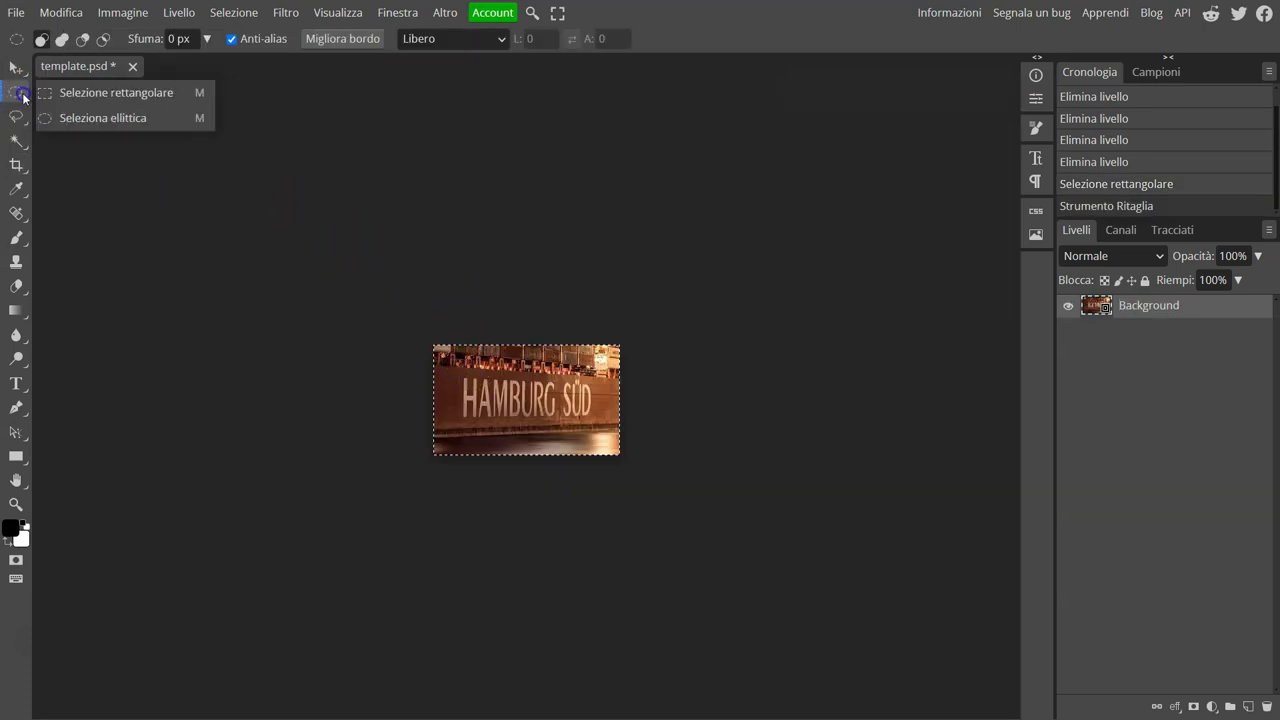
left_click(245, 12)
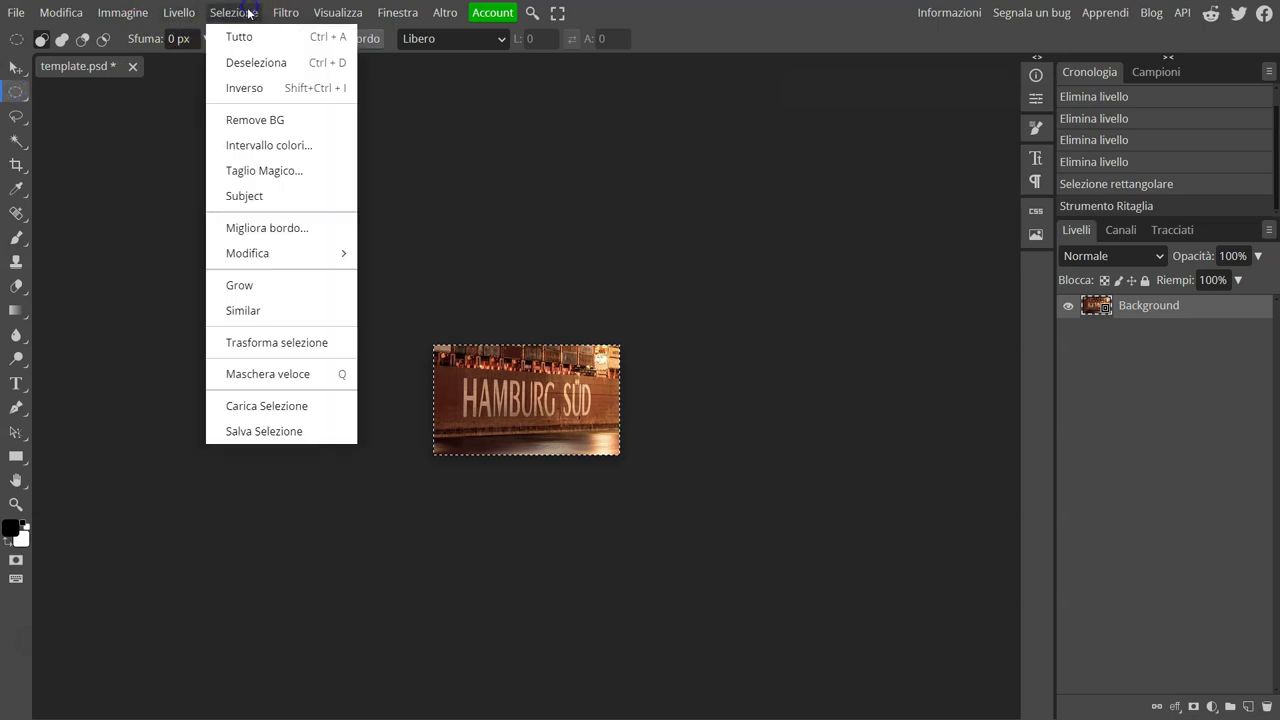
left_click(242, 63)
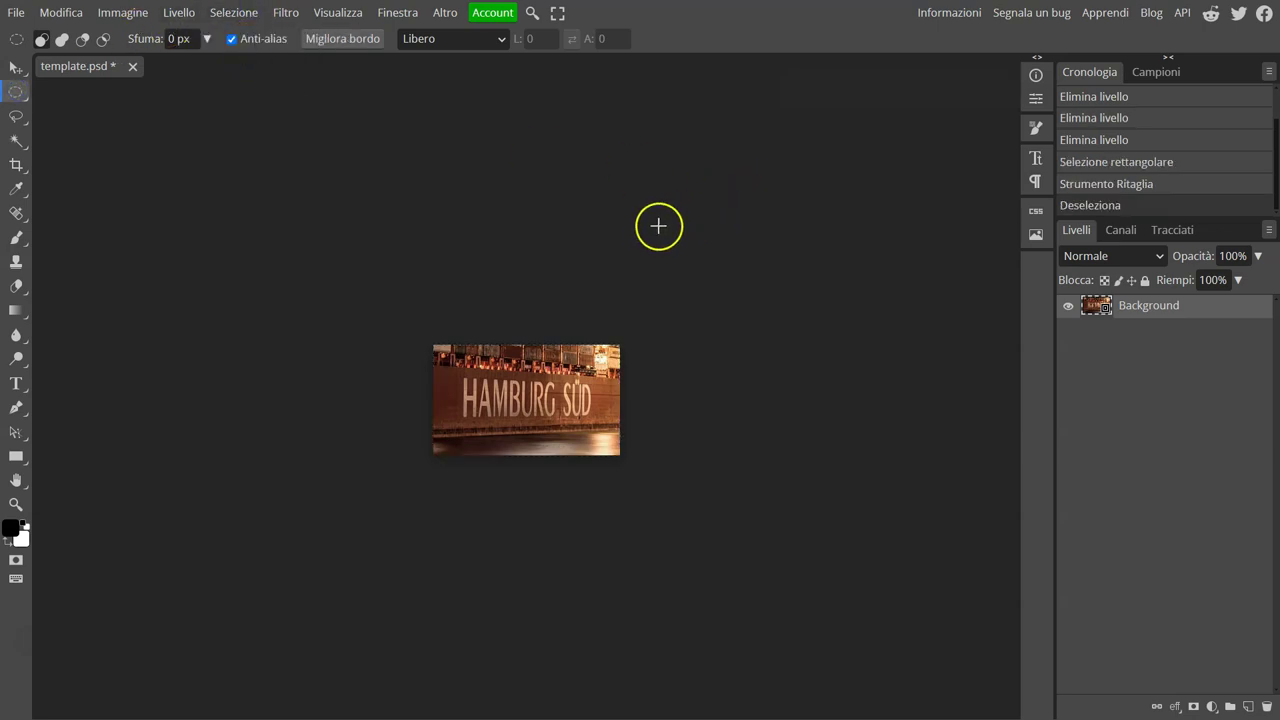
key("ctrl+z")
key("ctrl+z")
key("ctrl+z")
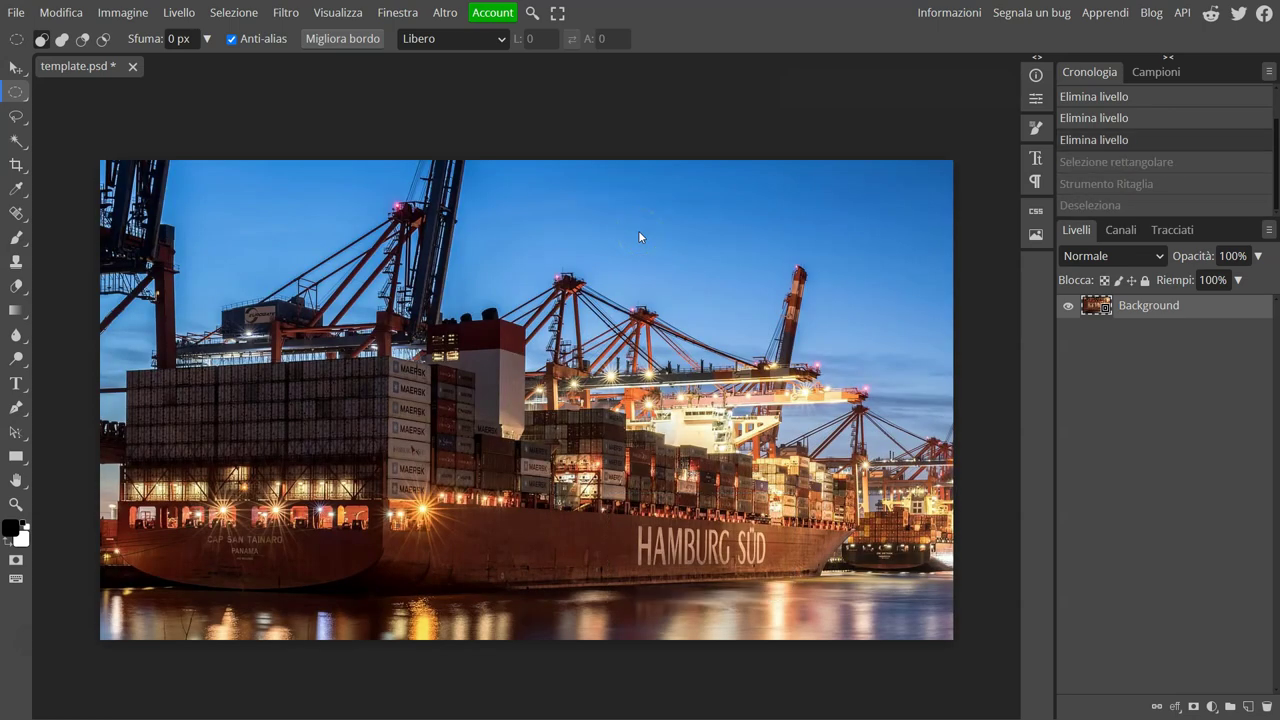
- Make an elliptical selection around the HAMBURG SÜD lettering and shift it up so the text sits inside it
left_click(14, 88)
left_click_drag(603, 538, 817, 604)
left_click_drag(716, 565, 707, 540)
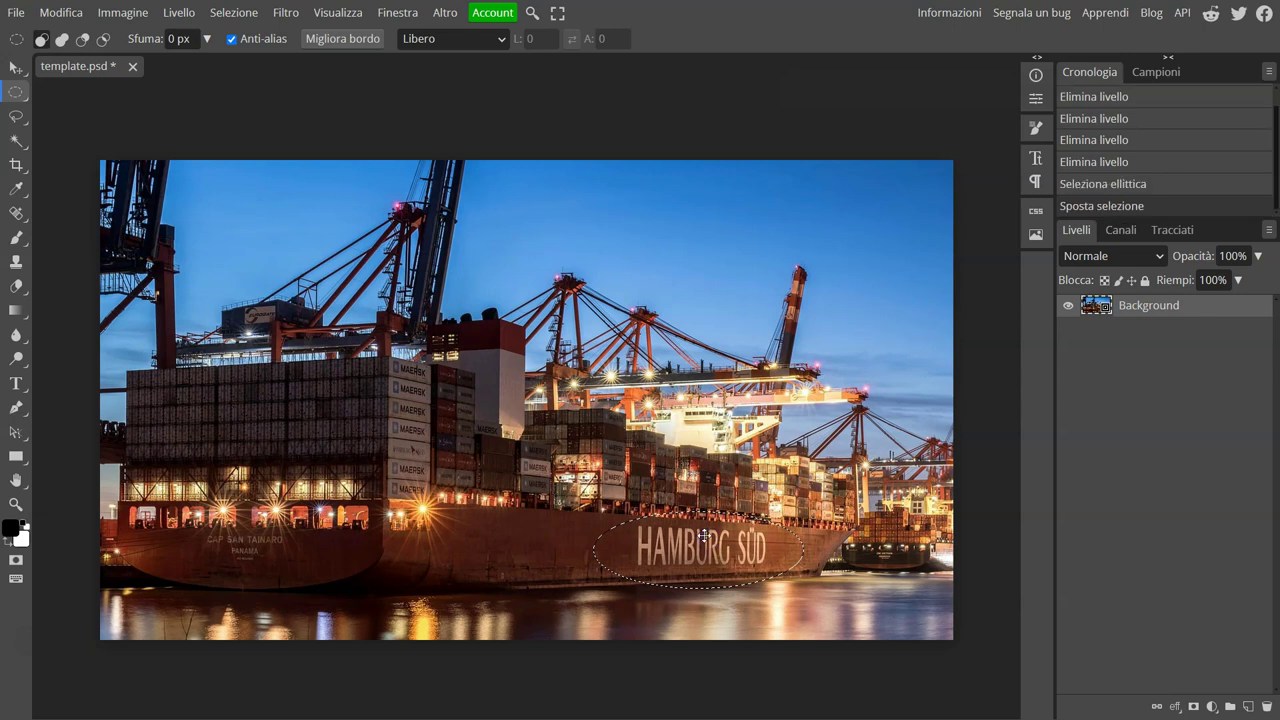
- Open Refine Edge on the elliptical selection and paint grey over the containers above the lettering and along the hull toward the bow
left_click(223, 15)
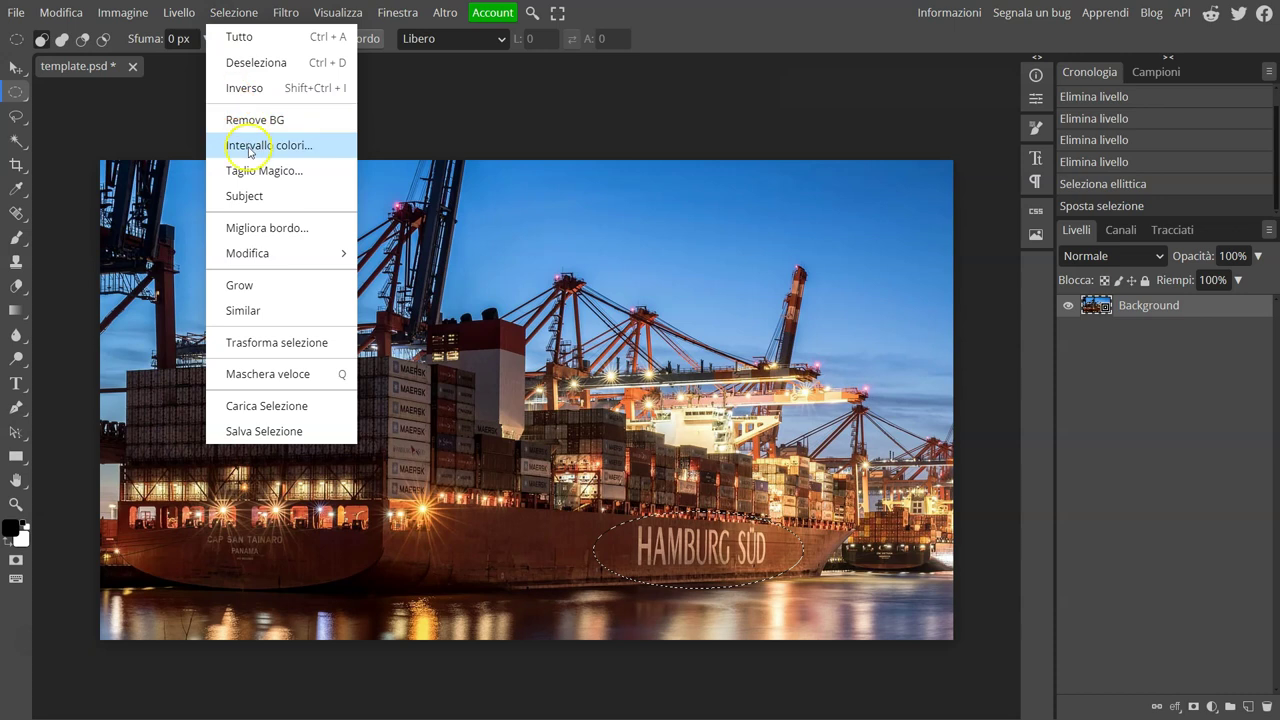
left_click(267, 228)
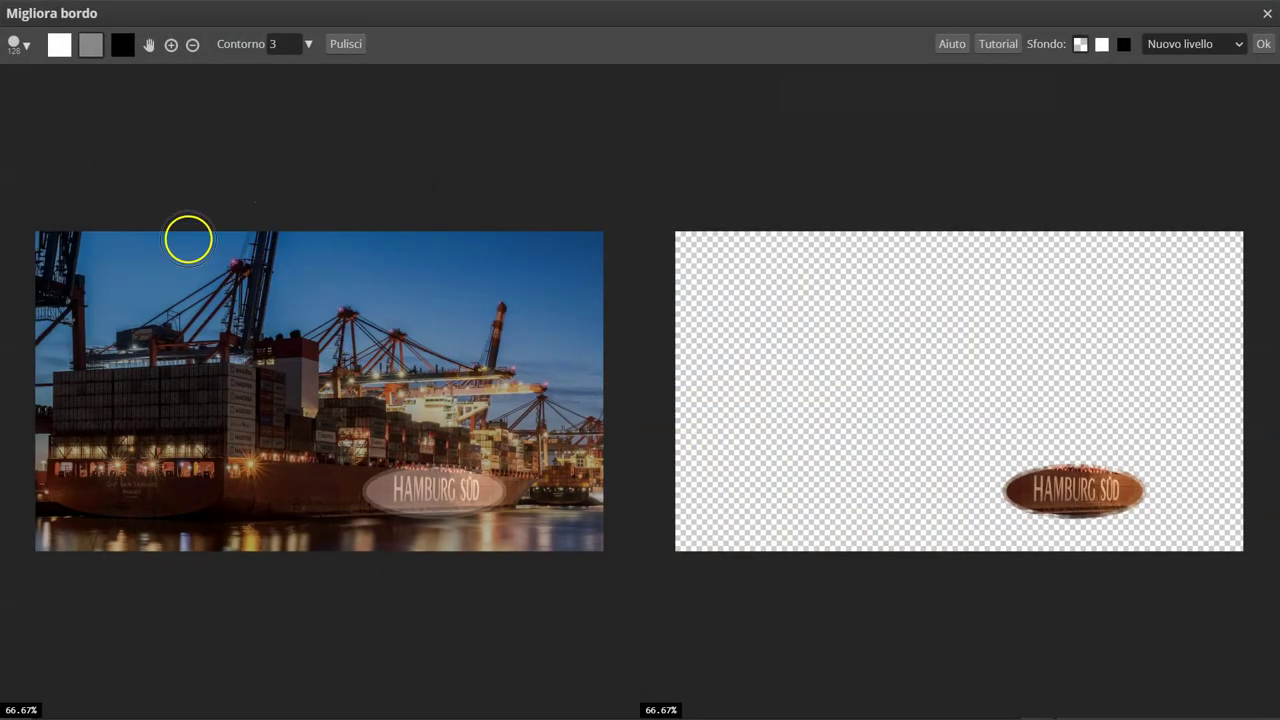
left_click(447, 463)
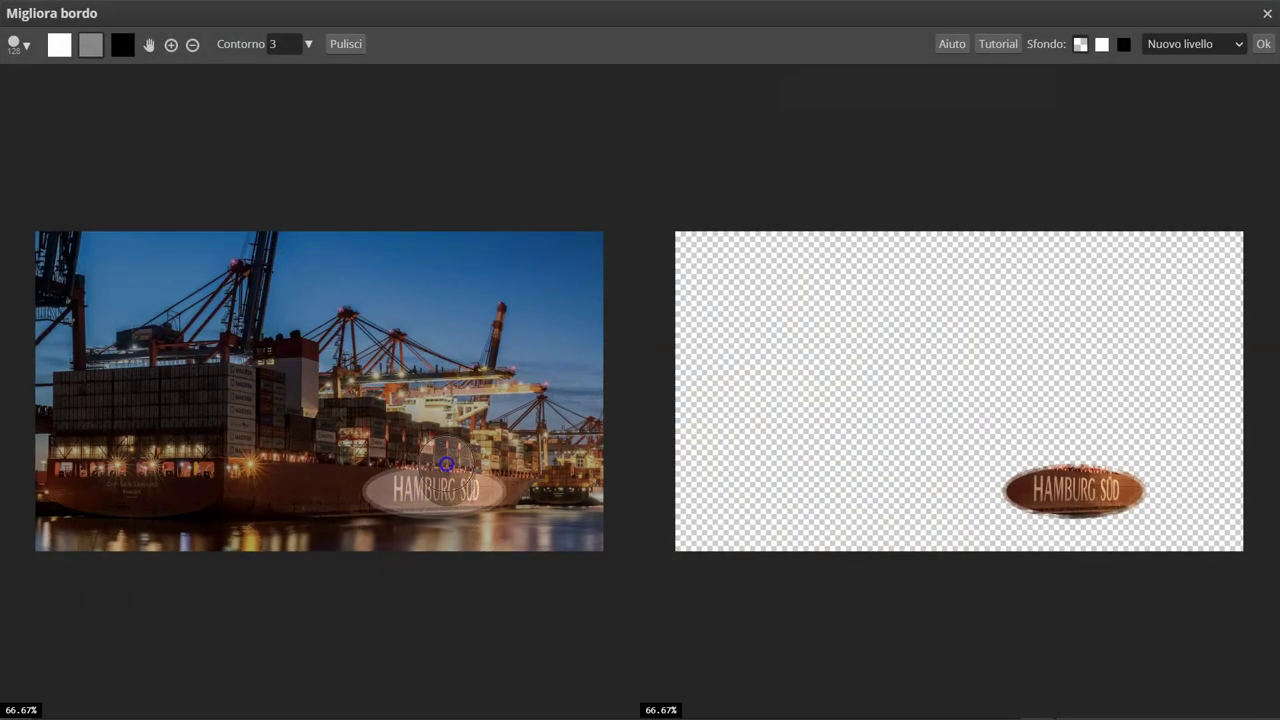
left_click_drag(446, 456, 386, 462)
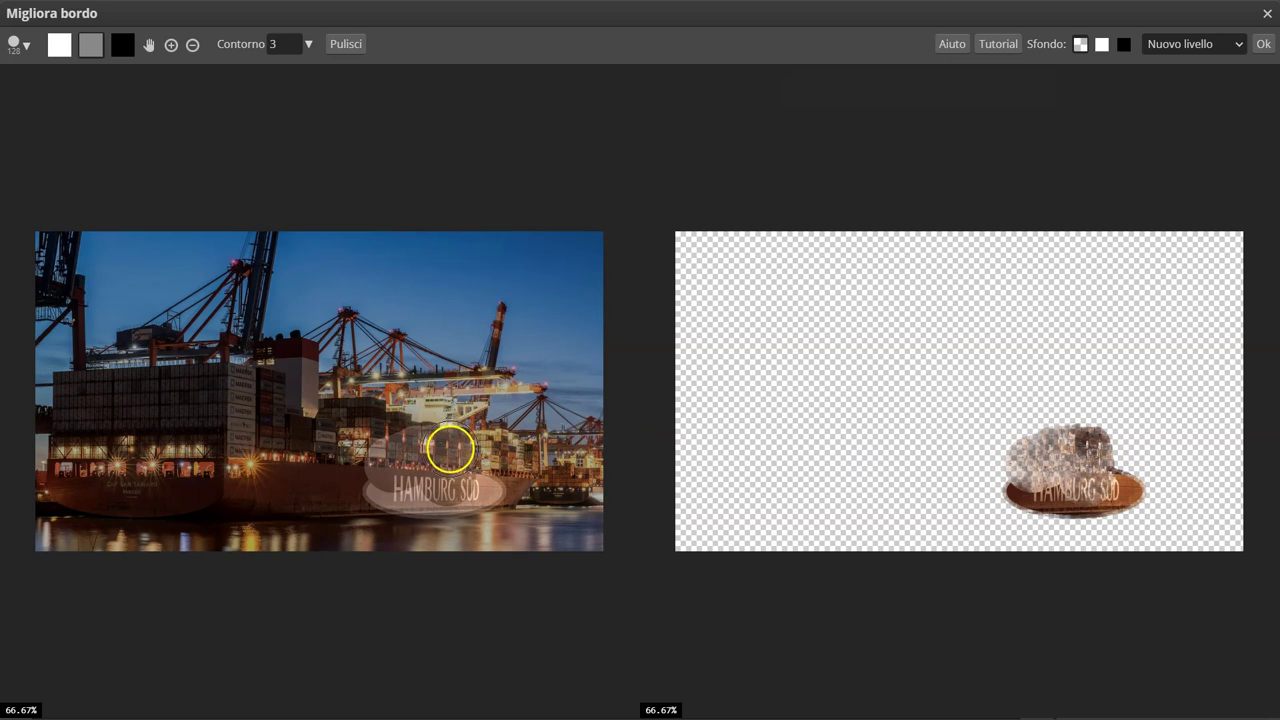
left_click(416, 462)
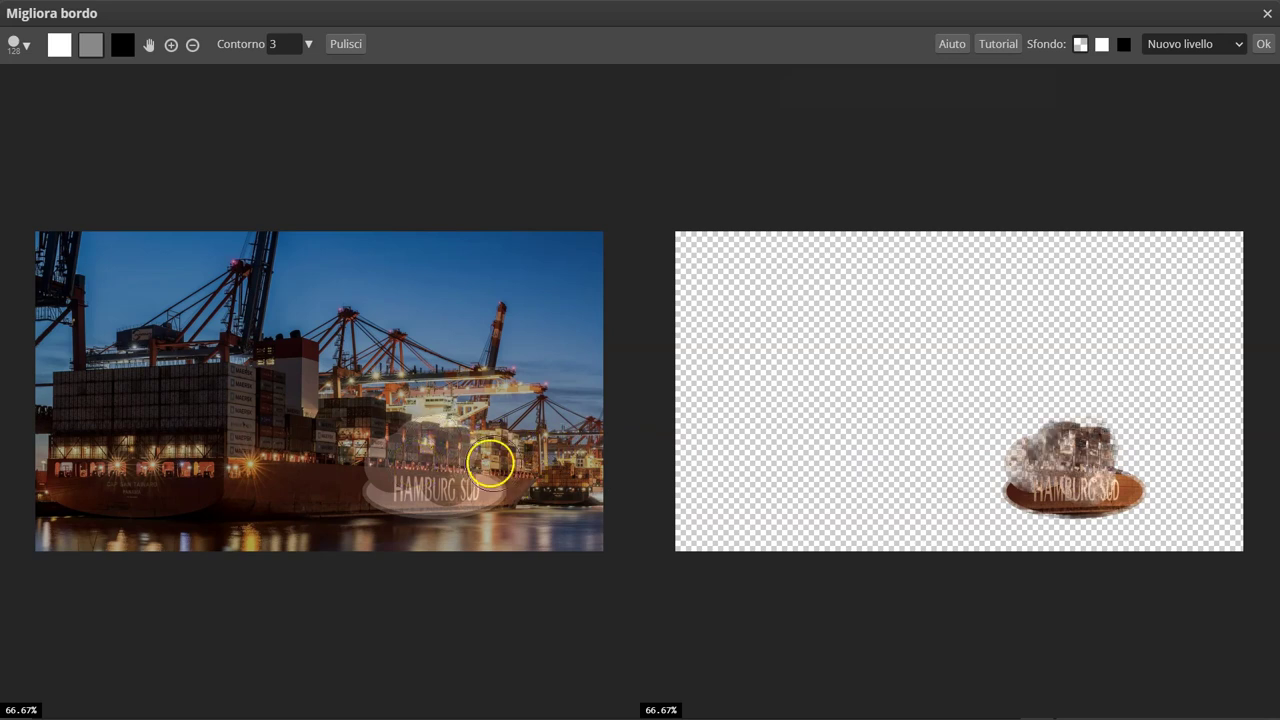
mouse_move(490, 470)
left_mouse_down()
mouse_move(526, 491)
mouse_move(515, 486)
left_mouse_up()
- Paint black around the HAMBURG SÜD lettering in Refine Edge to exclude the surrounding areas from the cutout
left_click(117, 46)
left_click(91, 46)
left_click(127, 50)
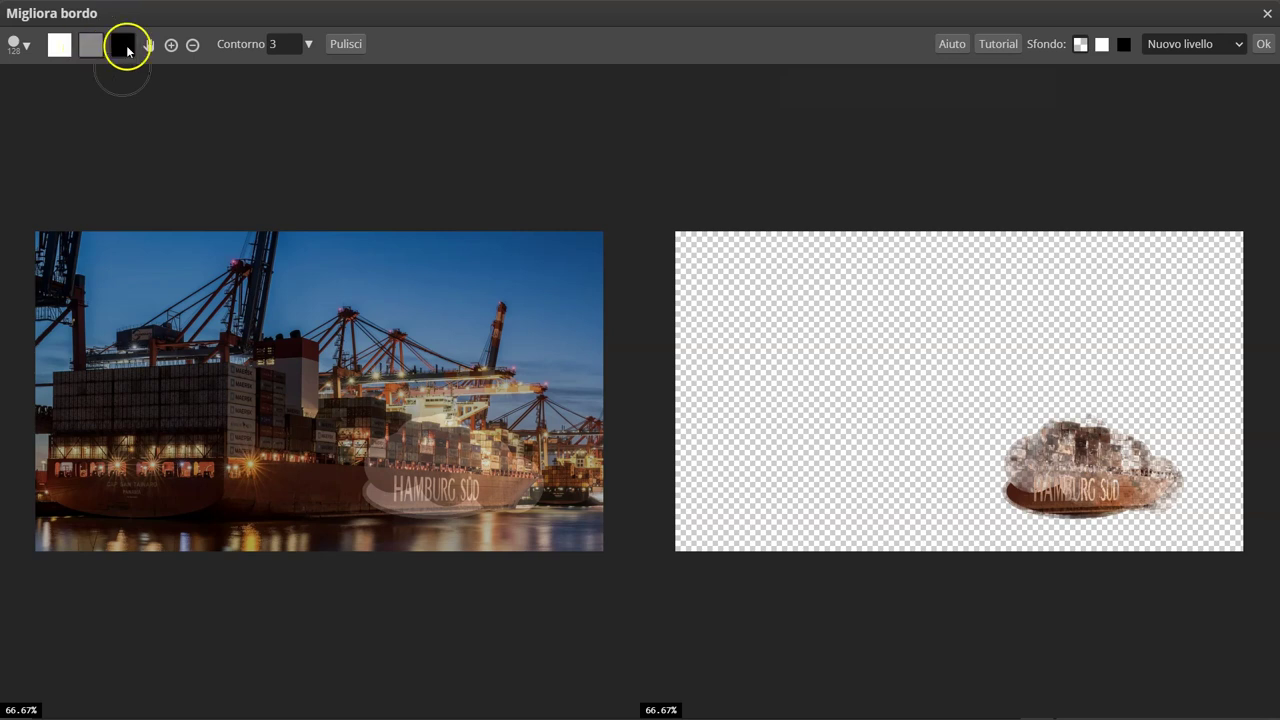
mouse_move(443, 394)
left_mouse_down()
mouse_move(543, 490)
mouse_move(510, 465)
left_mouse_up()
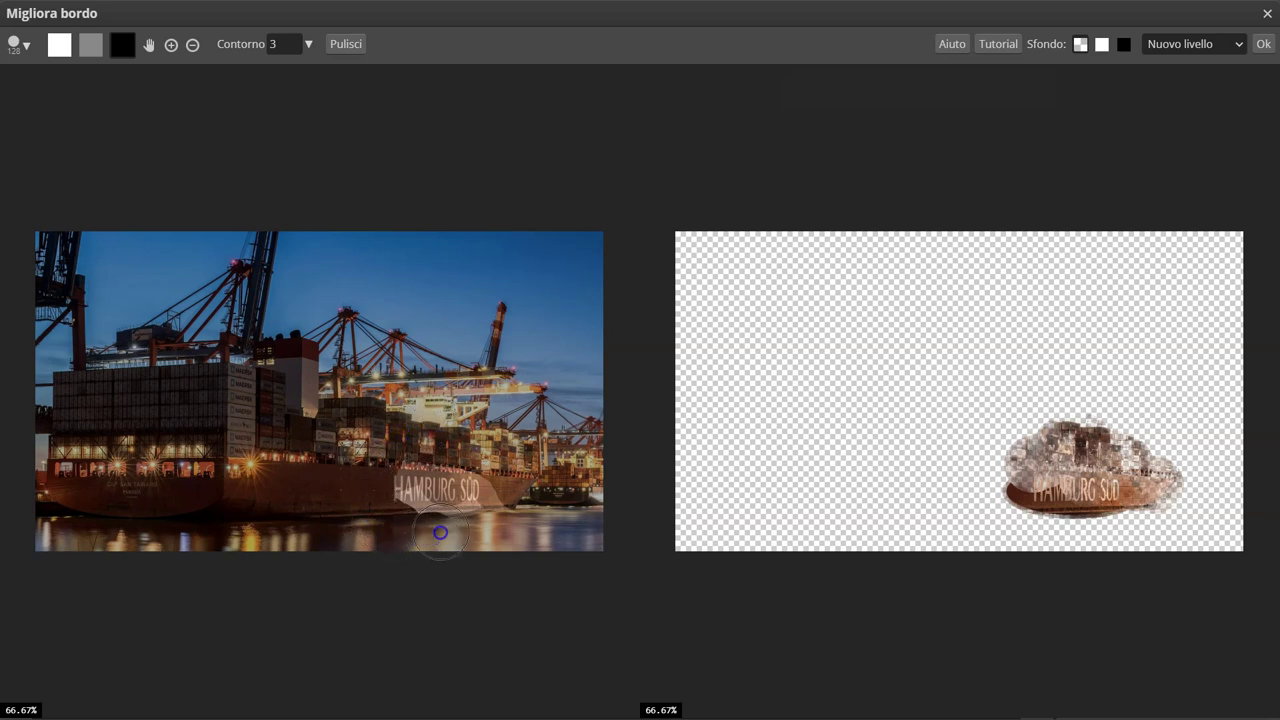
left_click(982, 487)
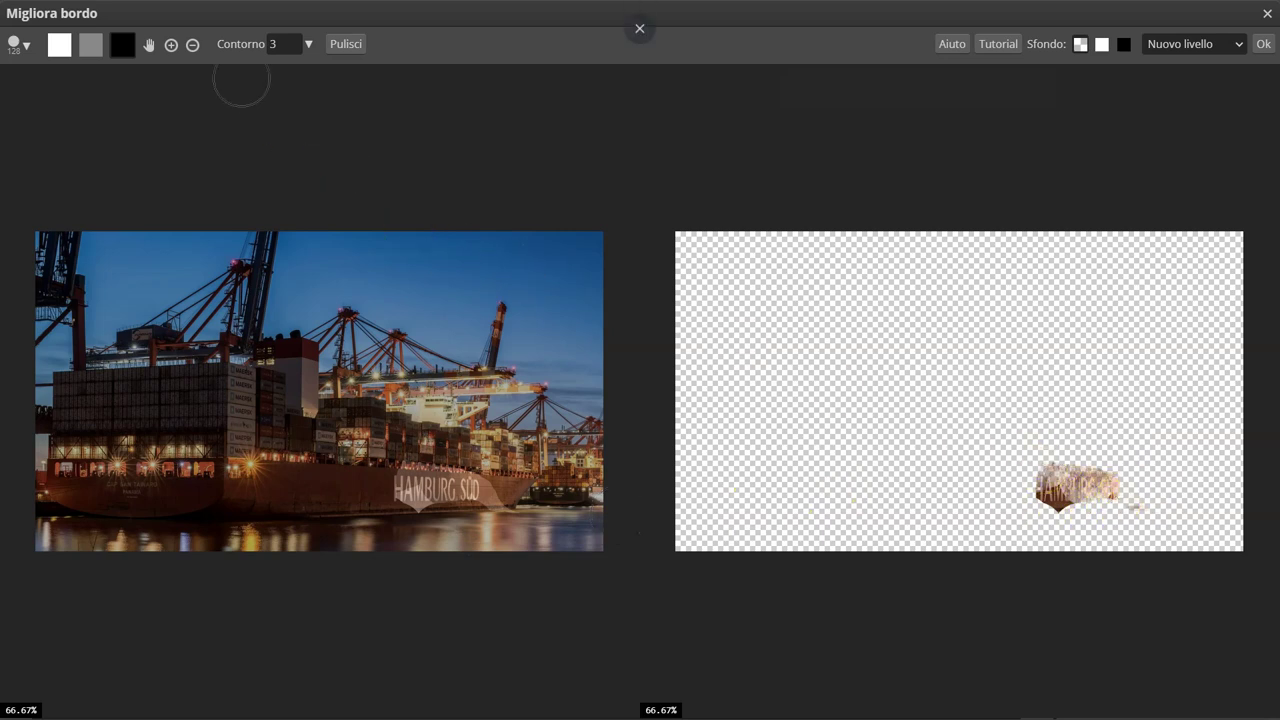
- Set the Refine Edge contour to 1 and paint the ellipse's left end black to exclude it
left_click(307, 45)
left_click_drag(240, 50, 221, 69)
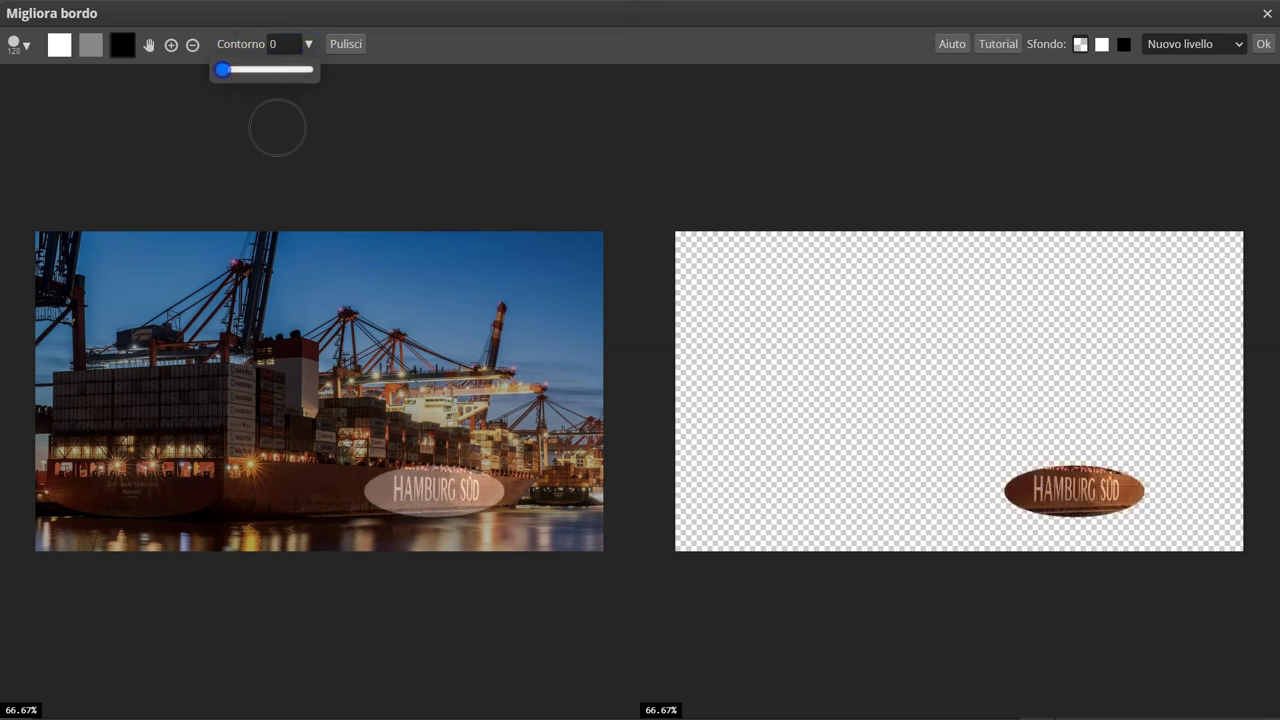
left_click(280, 43)
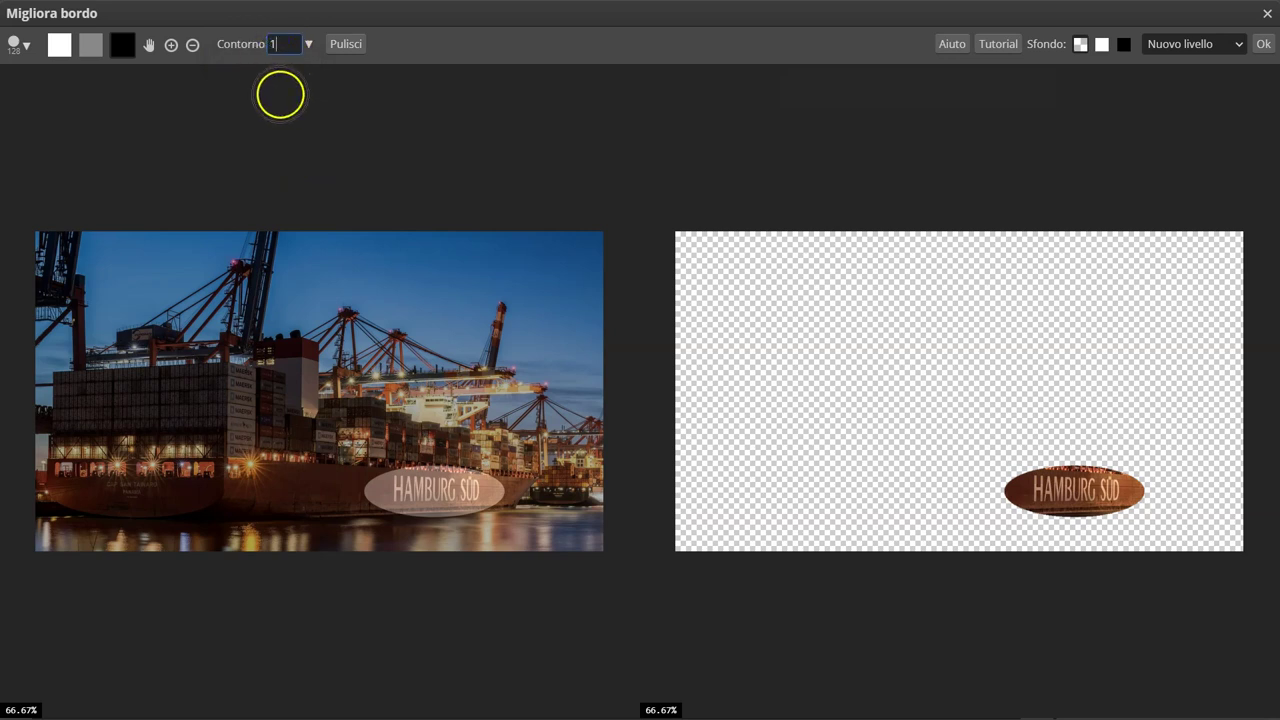
key("Tab")
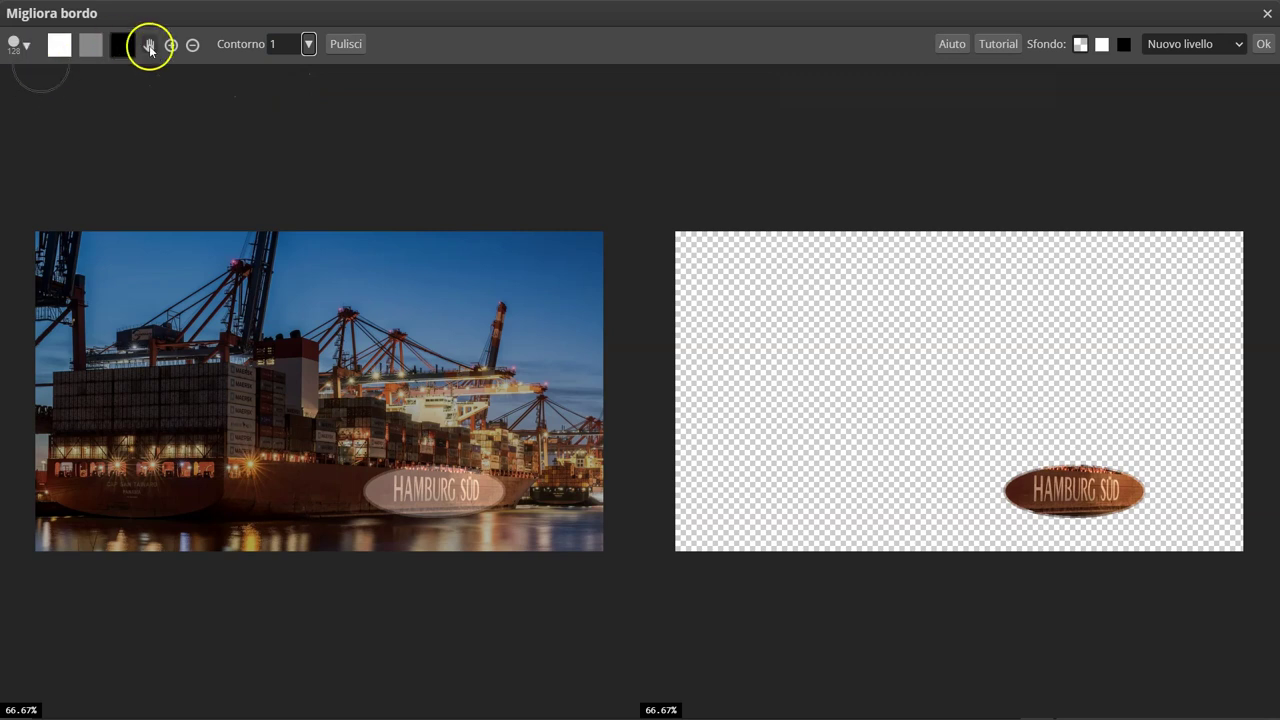
left_click(355, 471)
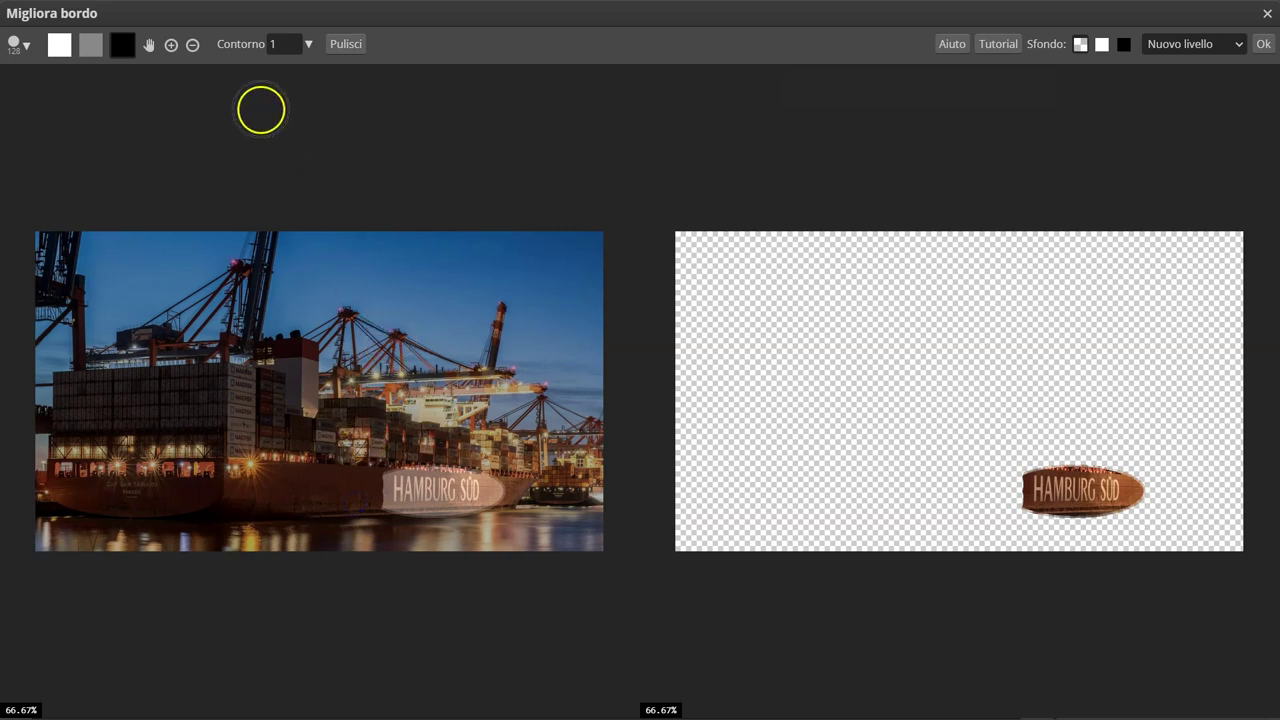
- Try painting white over the hull, containers and water around the lettering to include them, and undo the painting
left_click(59, 48)
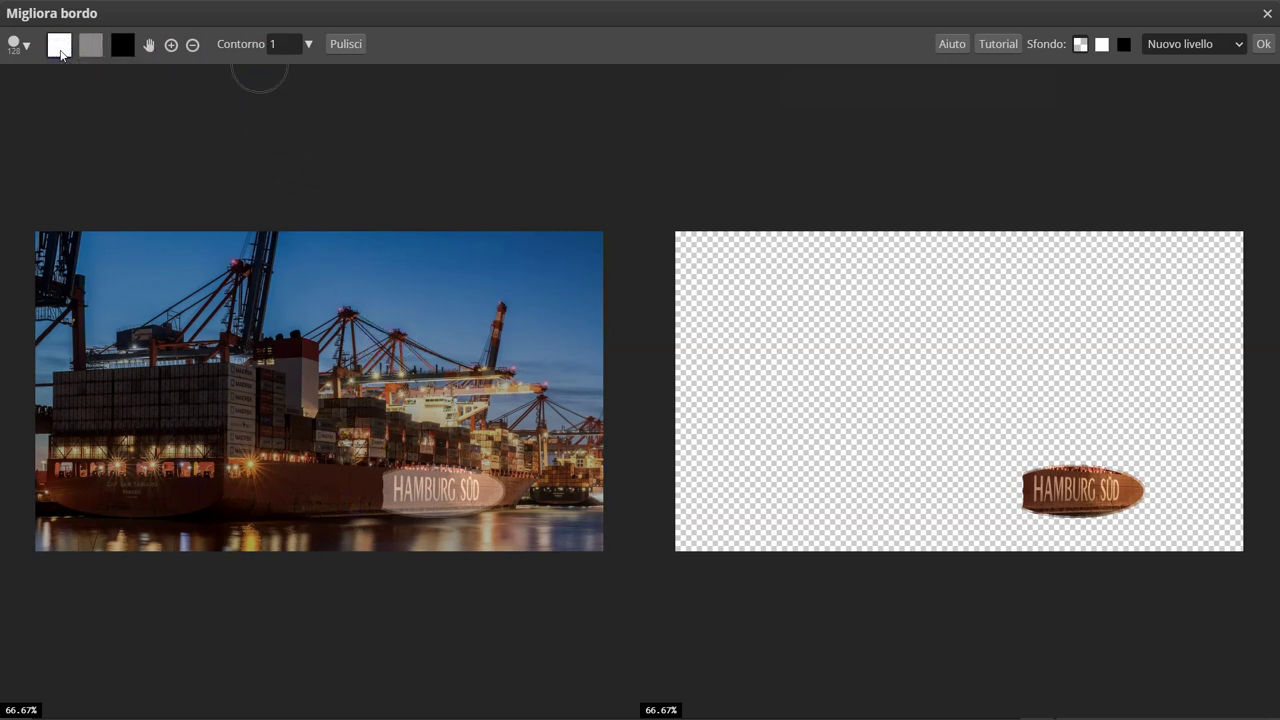
mouse_move(371, 523)
left_mouse_down()
mouse_move(371, 461)
mouse_move(412, 446)
mouse_move(513, 477)
mouse_move(497, 514)
mouse_move(394, 514)
left_mouse_up()
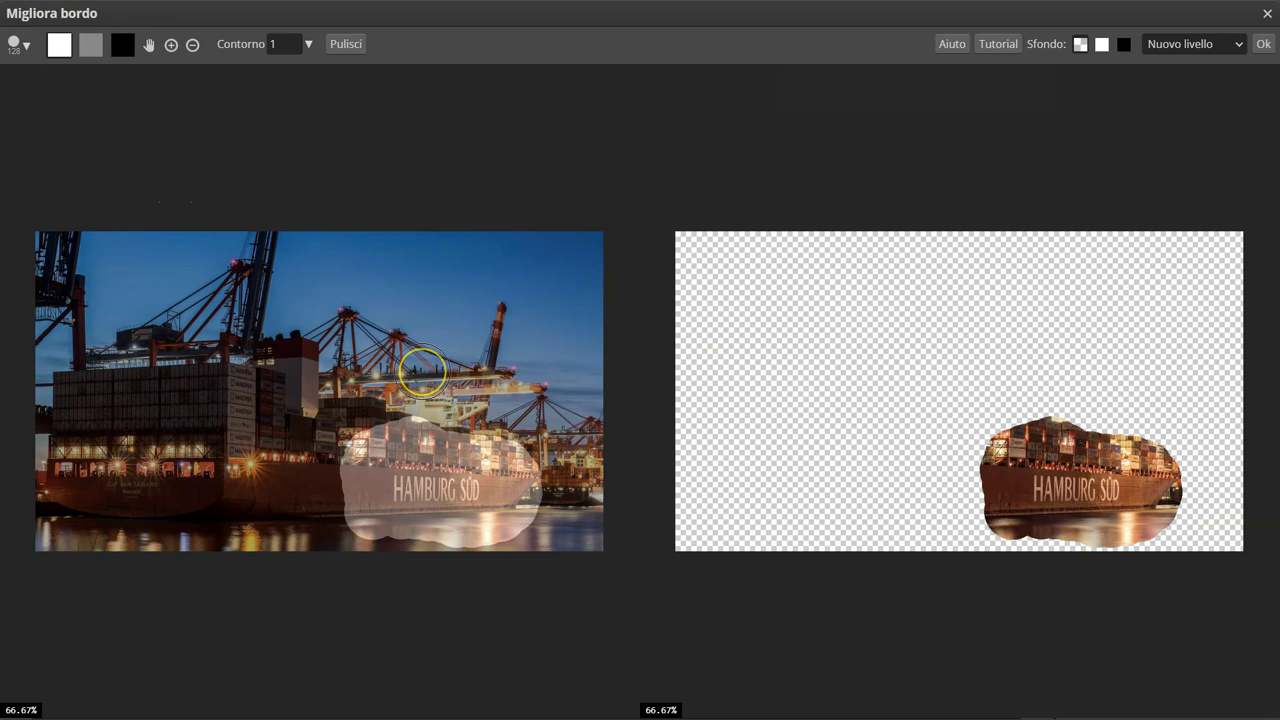
key("ctrl+z")
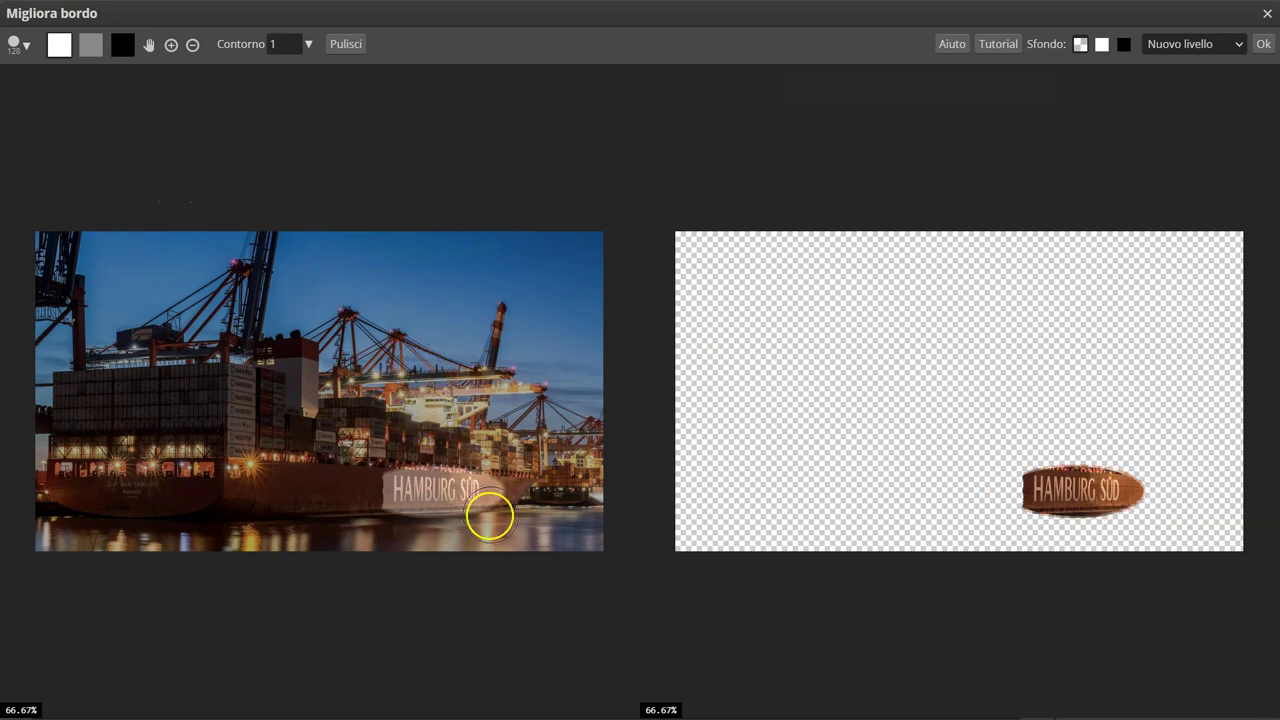
- Paint grey around the edge of the lettering's cutout, and close Refine Edge without applying it
left_click(95, 42)
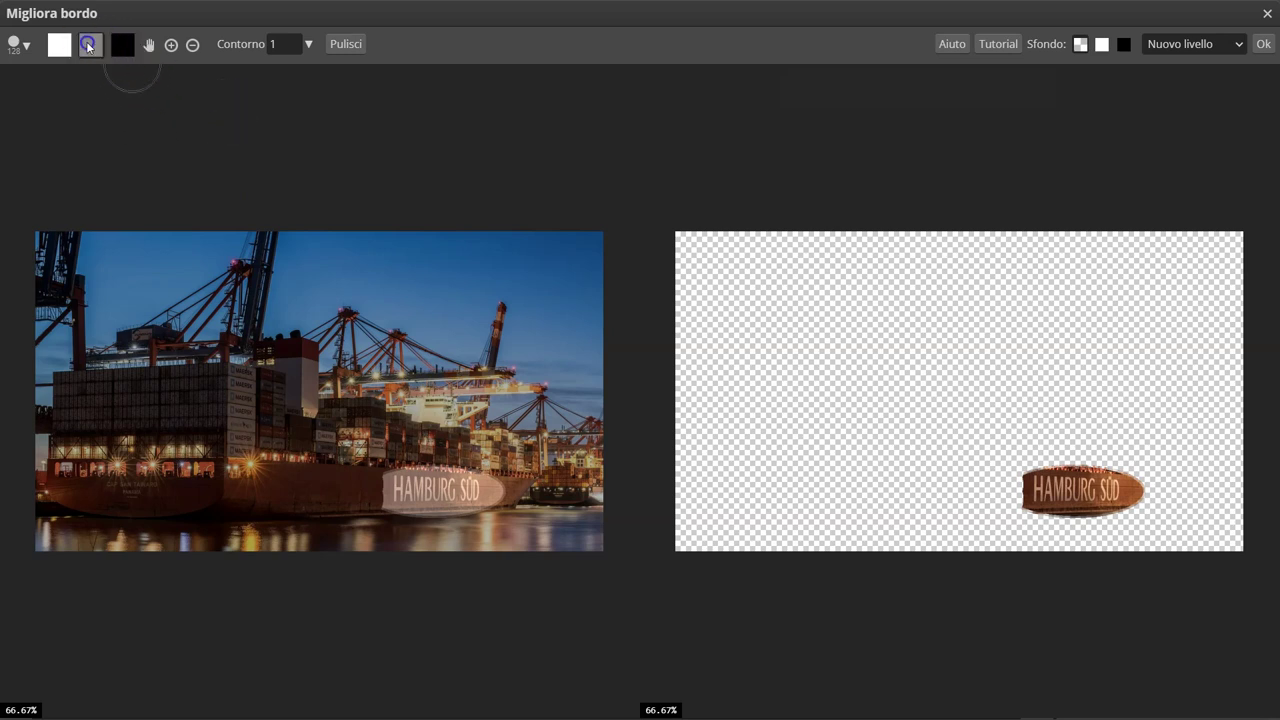
mouse_move(364, 463)
left_mouse_down()
mouse_move(488, 453)
mouse_move(526, 476)
mouse_move(526, 492)
mouse_move(434, 524)
mouse_move(345, 506)
left_mouse_up()
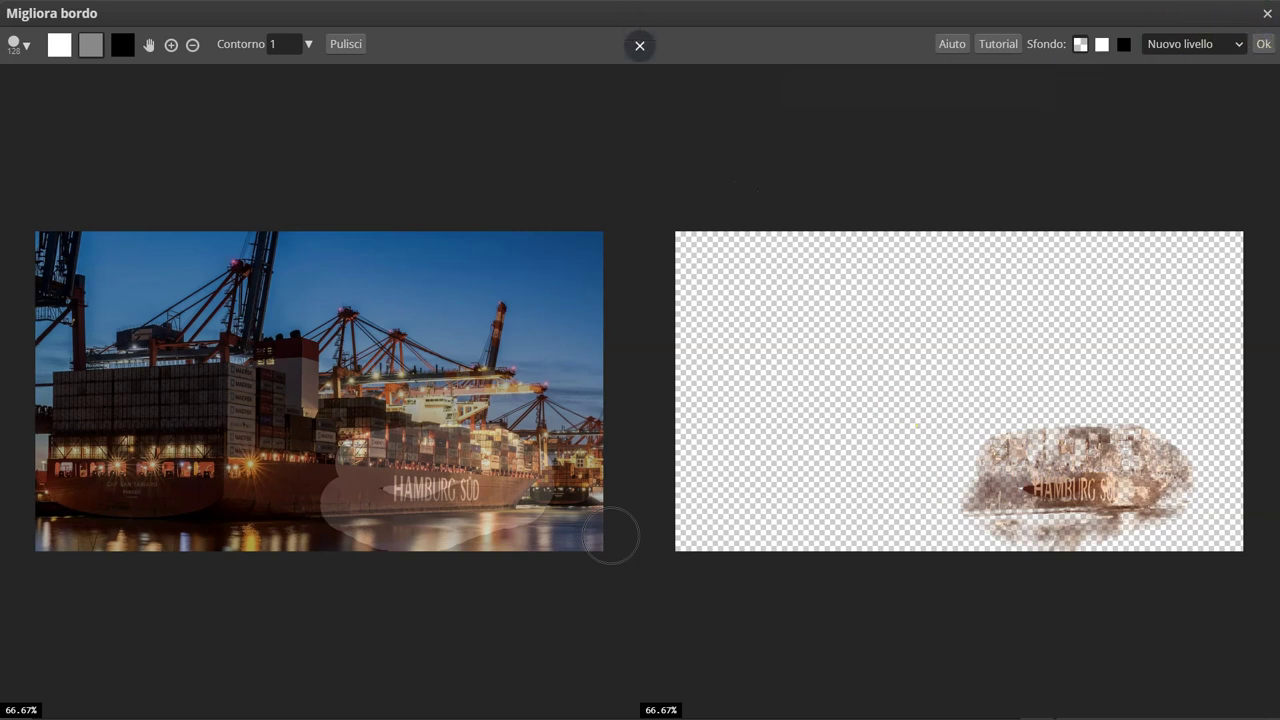
left_click(1266, 16)
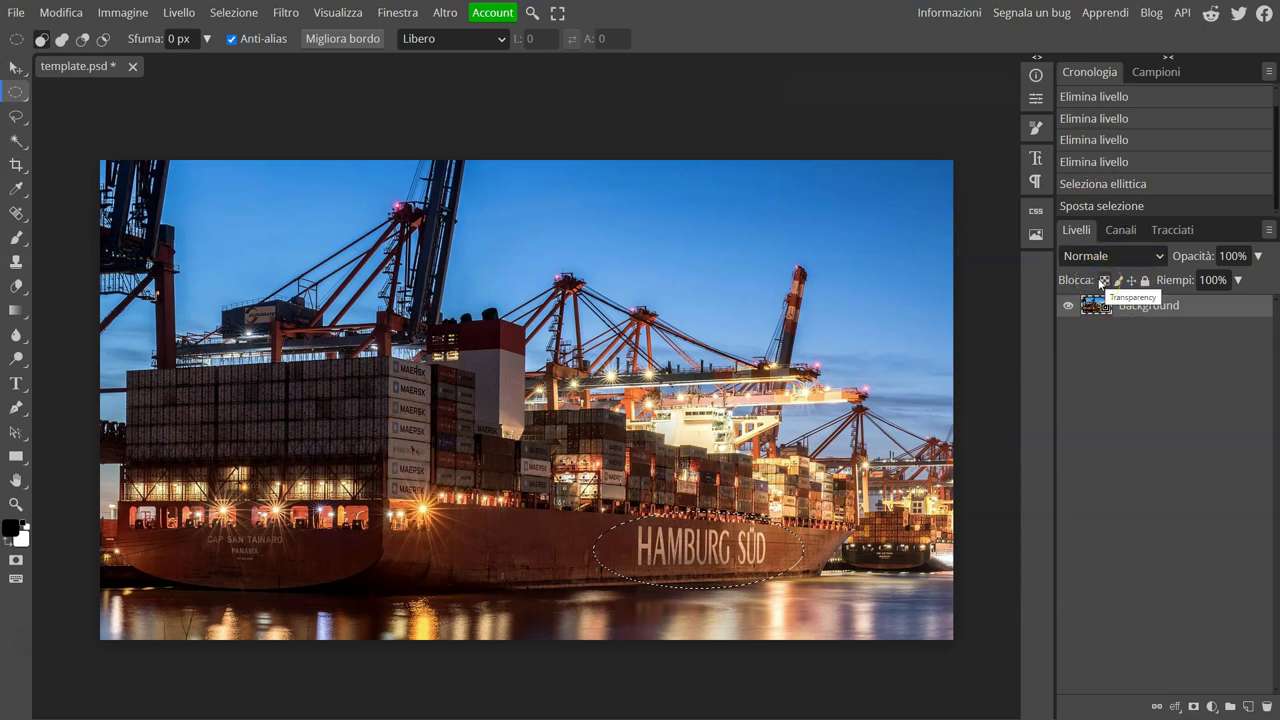
- Add a Brightness/Contrast adjustment layer limited to the elliptical selection and set its brightness to -21
left_click(182, 14)
mouse_move(190, 34)
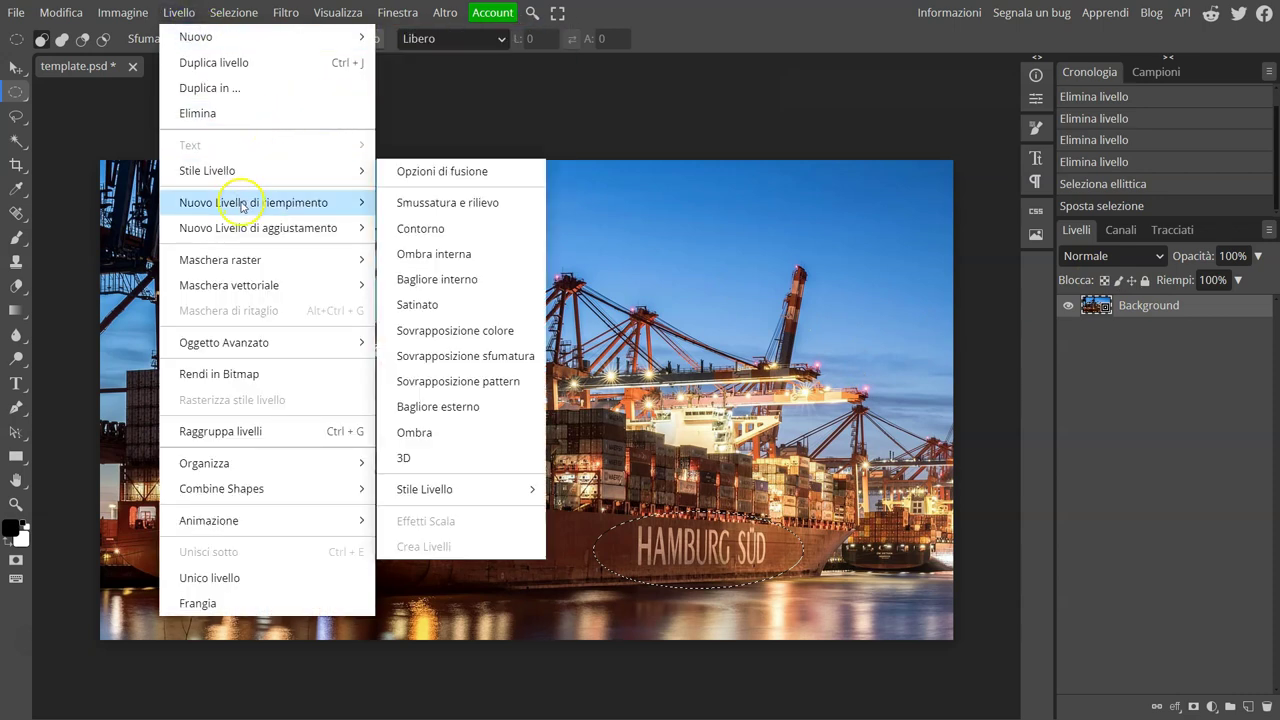
mouse_move(240, 210)
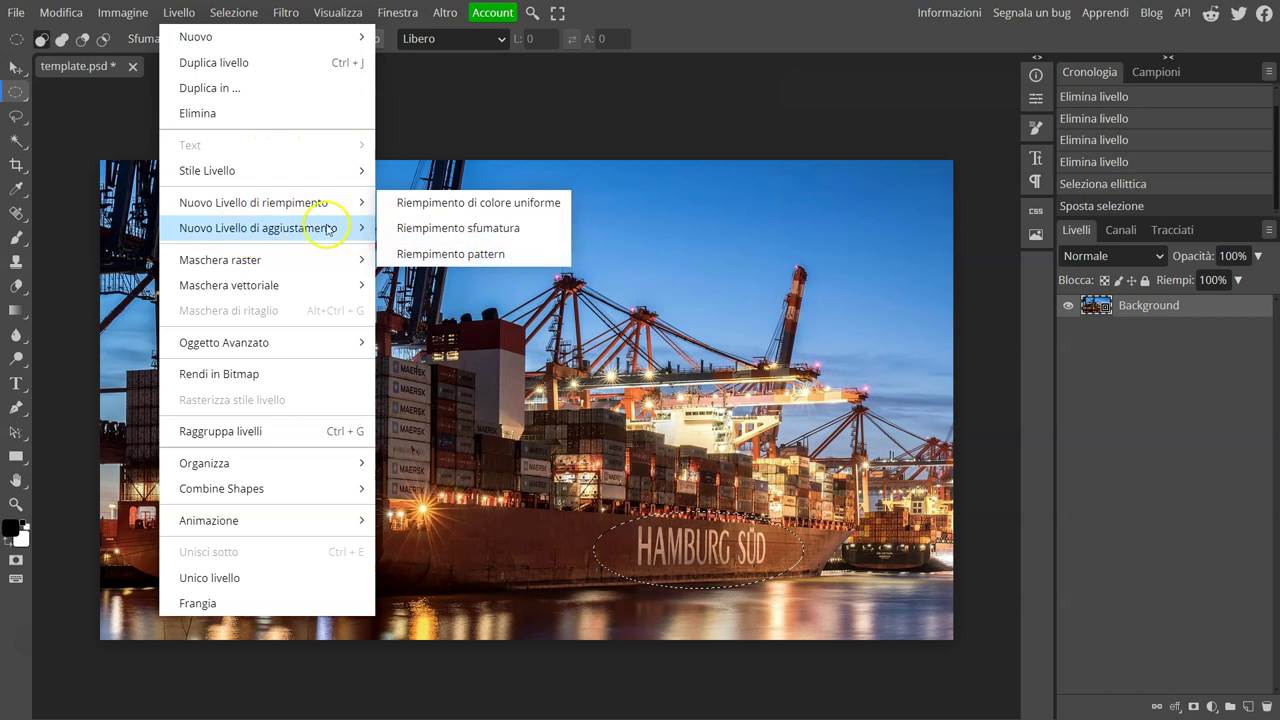
mouse_move(335, 236)
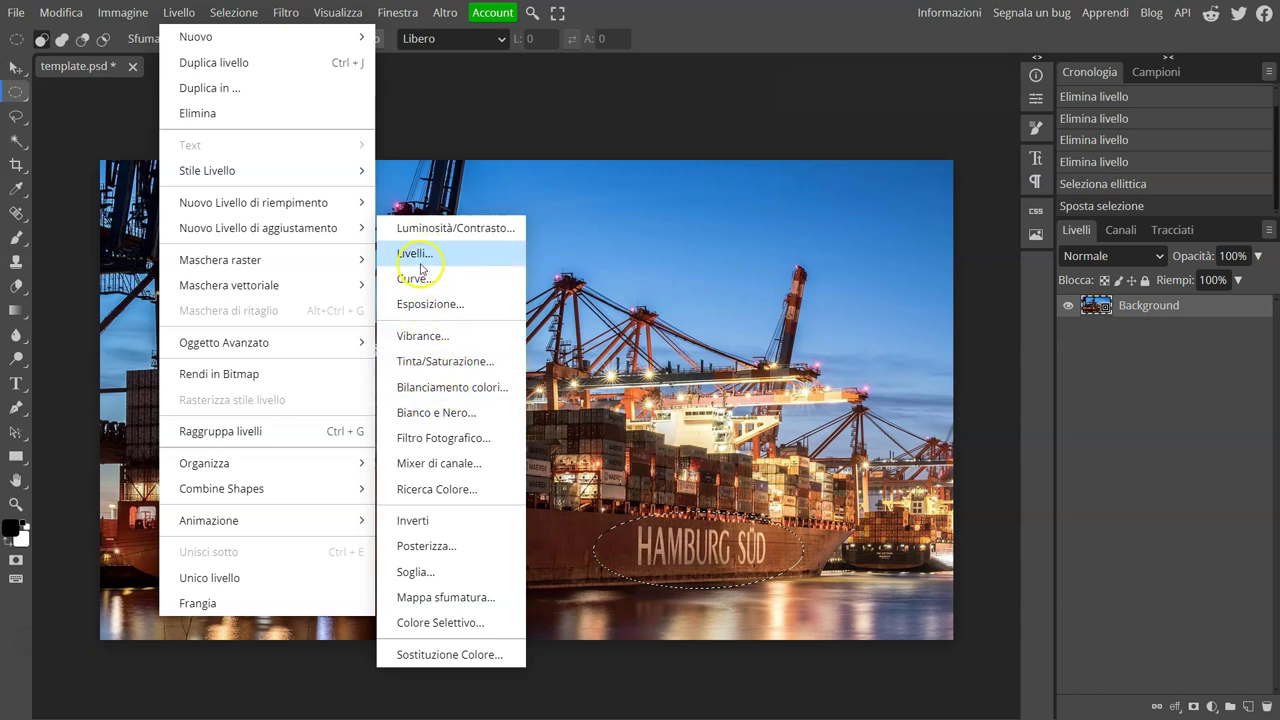
left_click(441, 230)
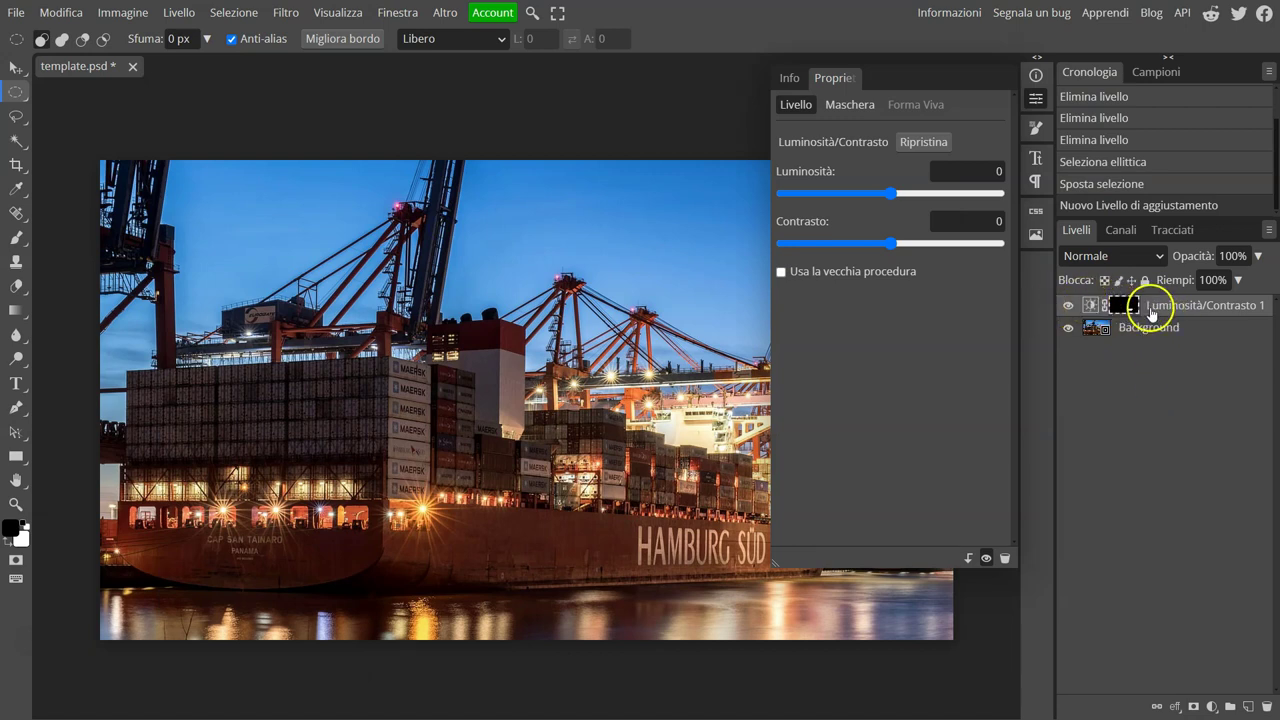
mouse_move(894, 194)
left_mouse_down()
mouse_move(971, 193)
mouse_move(838, 196)
mouse_move(876, 196)
left_mouse_up()
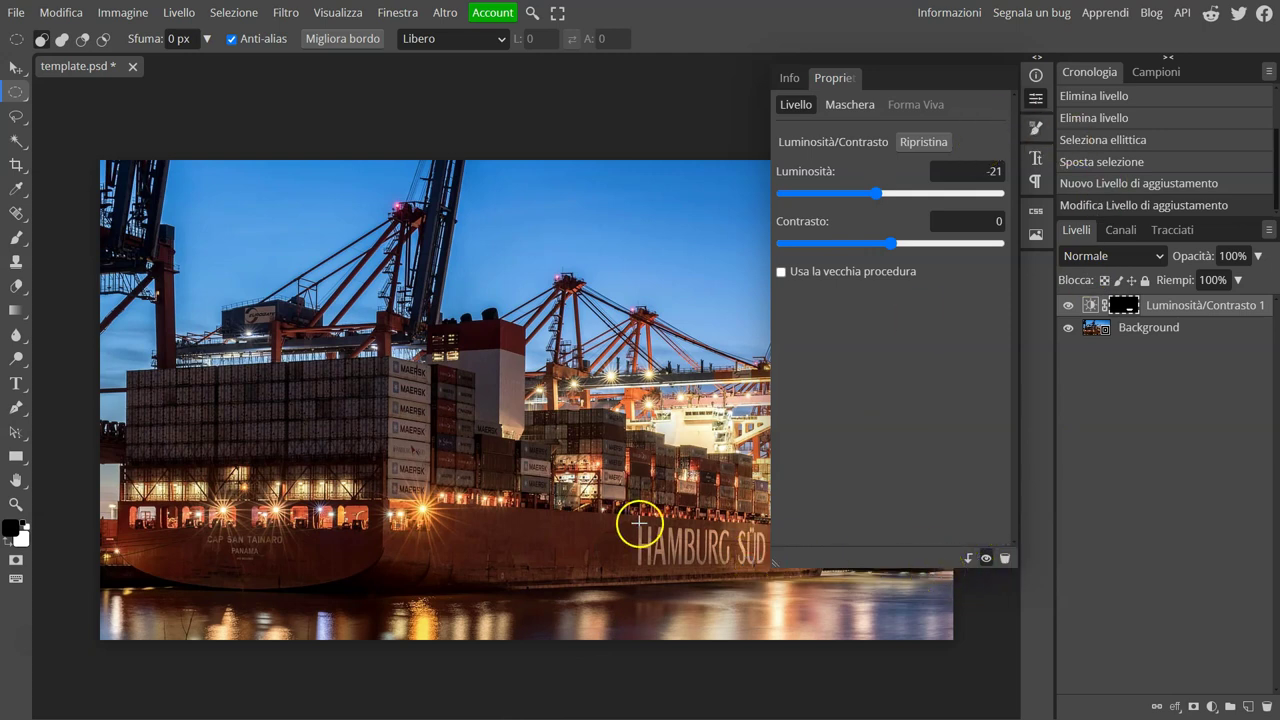
- Clear the selection and raise the Brightness/Contrast adjustment layer's contrast to 78
left_click(638, 522)
left_click(718, 432)
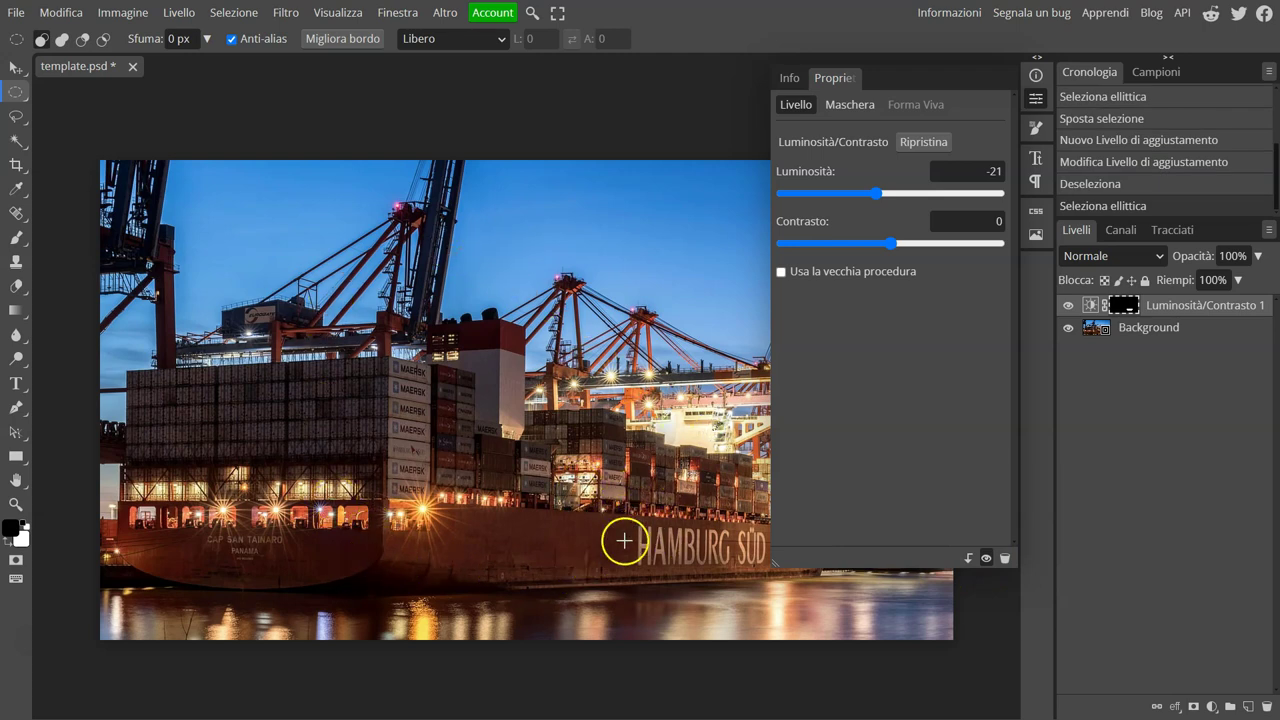
left_click(227, 14)
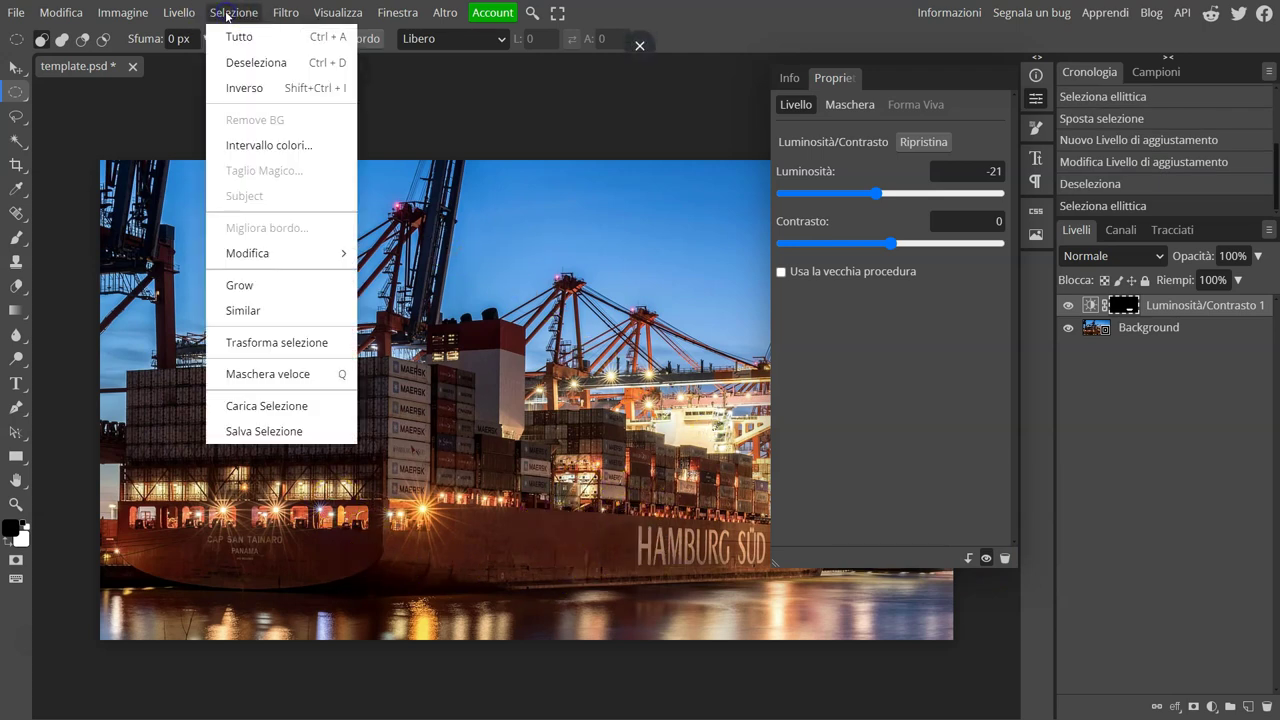
left_click(251, 62)
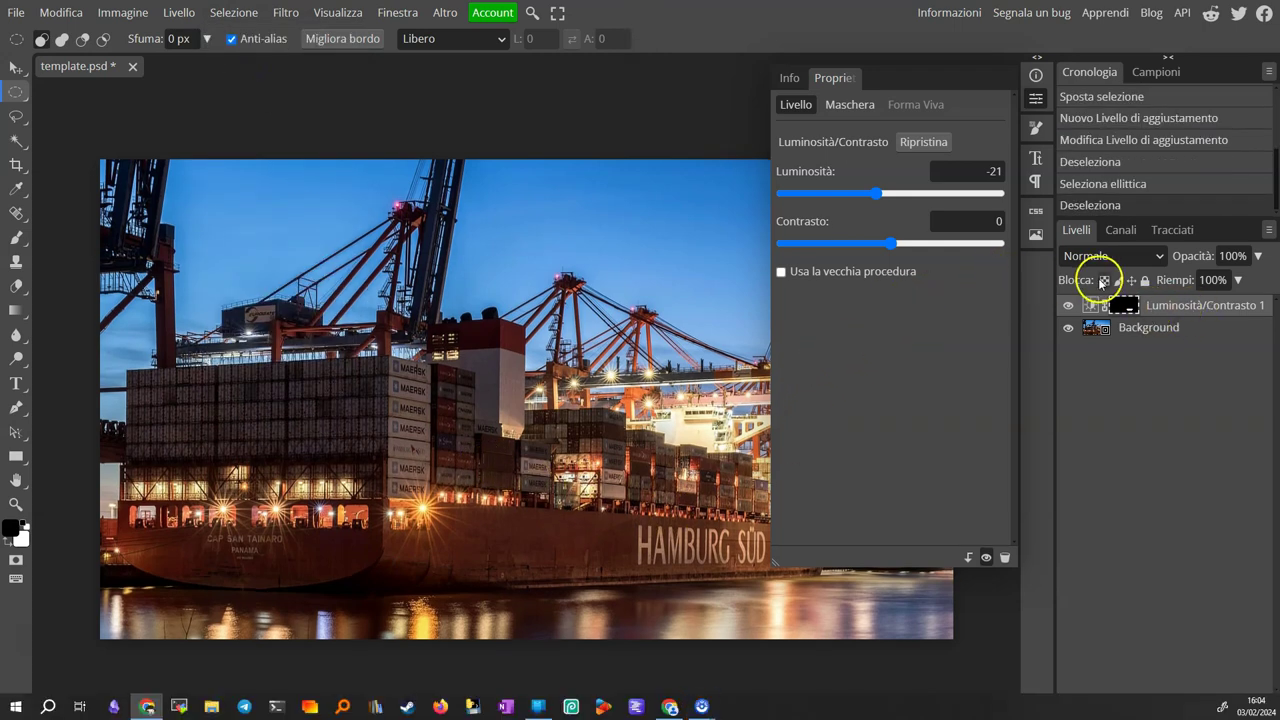
left_click_drag(891, 243, 941, 246)
left_click(1183, 310)
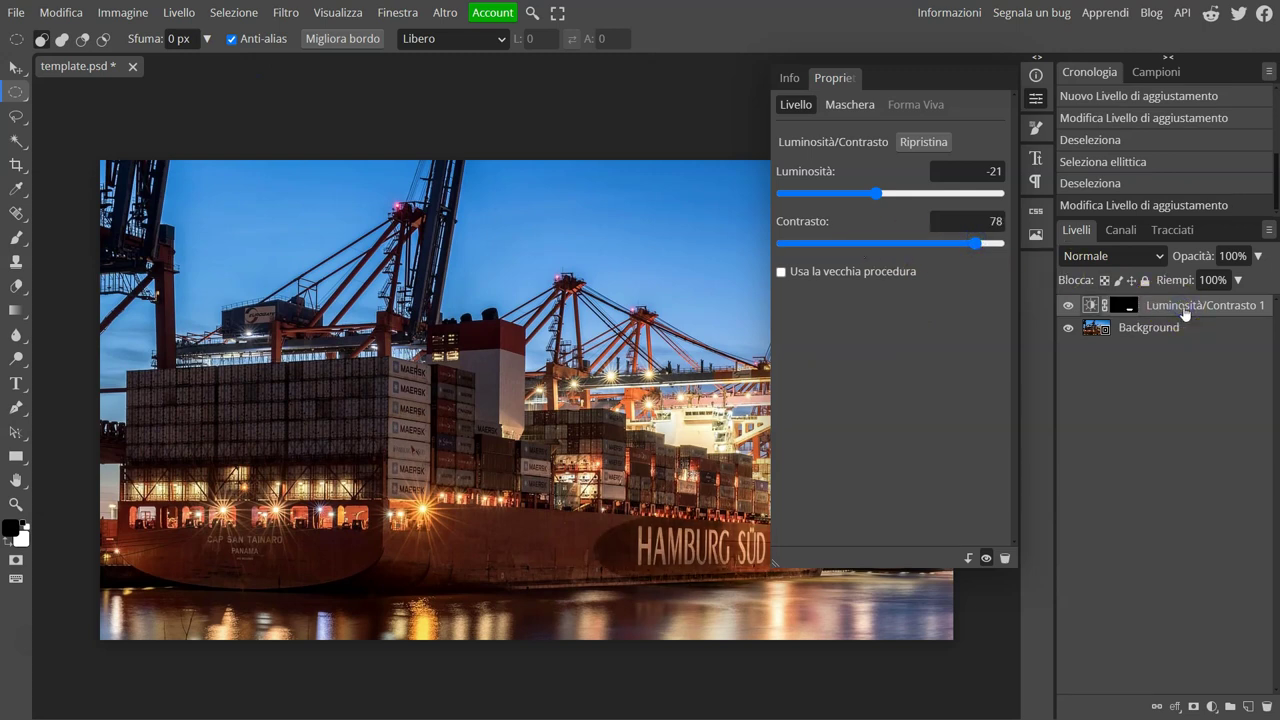
- Replace the Brightness/Contrast adjustment layer with a new one covering the whole image, setting brightness to -83 and contrast to -12
right_click(1183, 308)
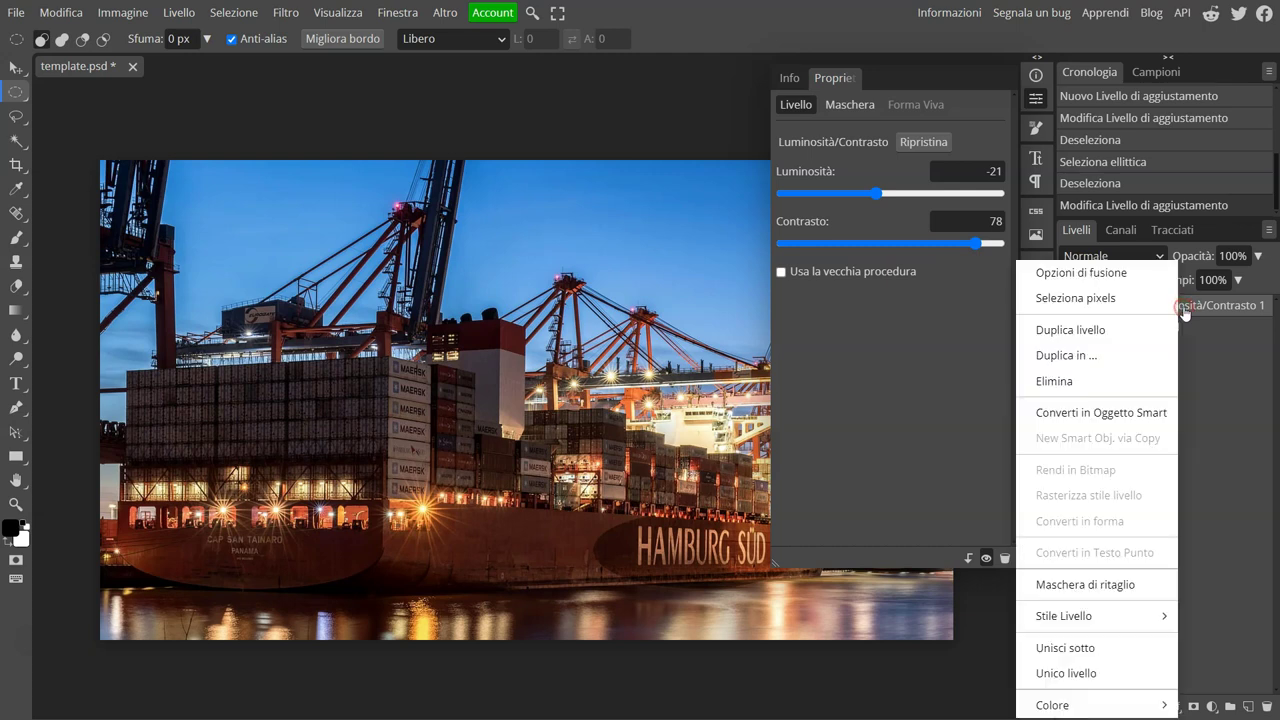
left_click(1091, 381)
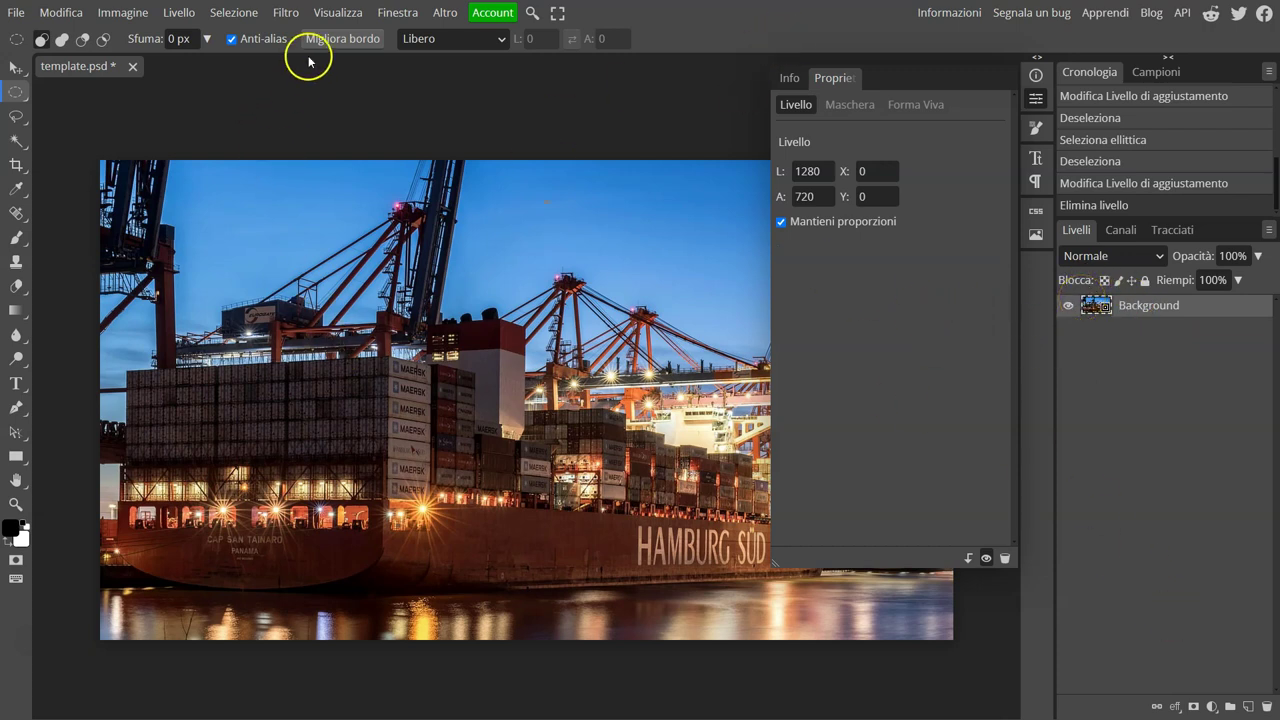
left_click(172, 14)
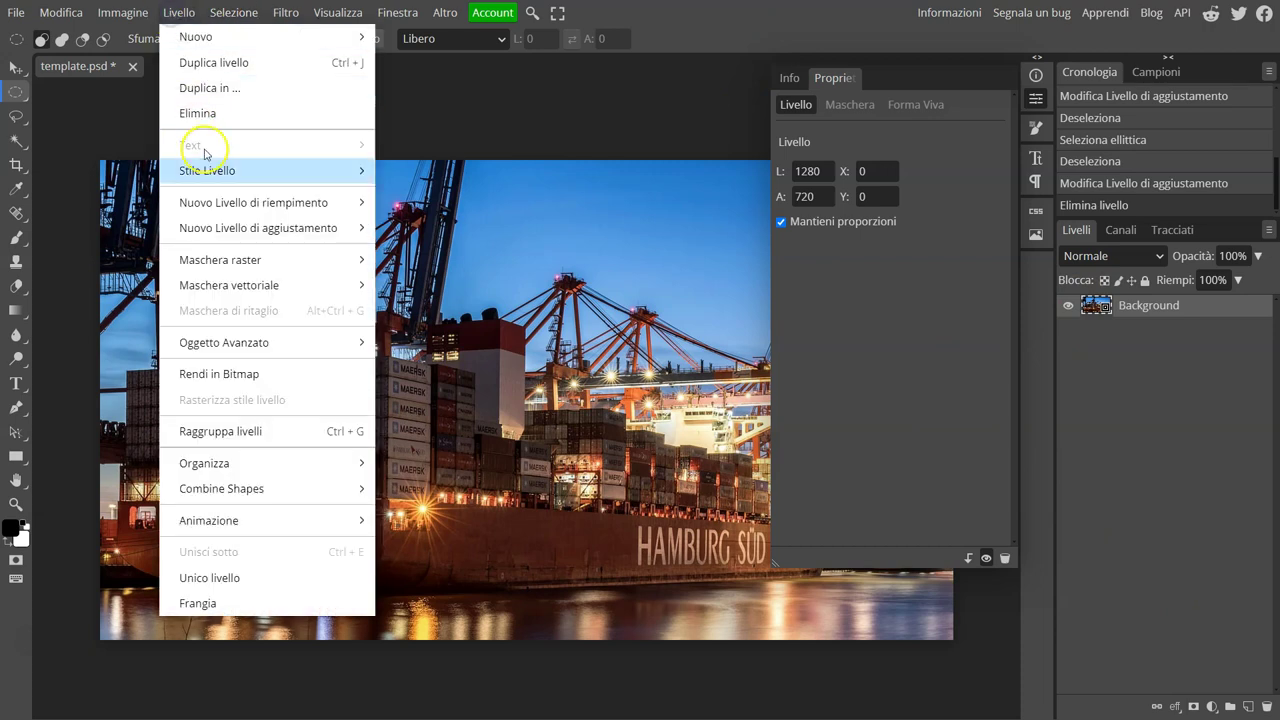
mouse_move(266, 235)
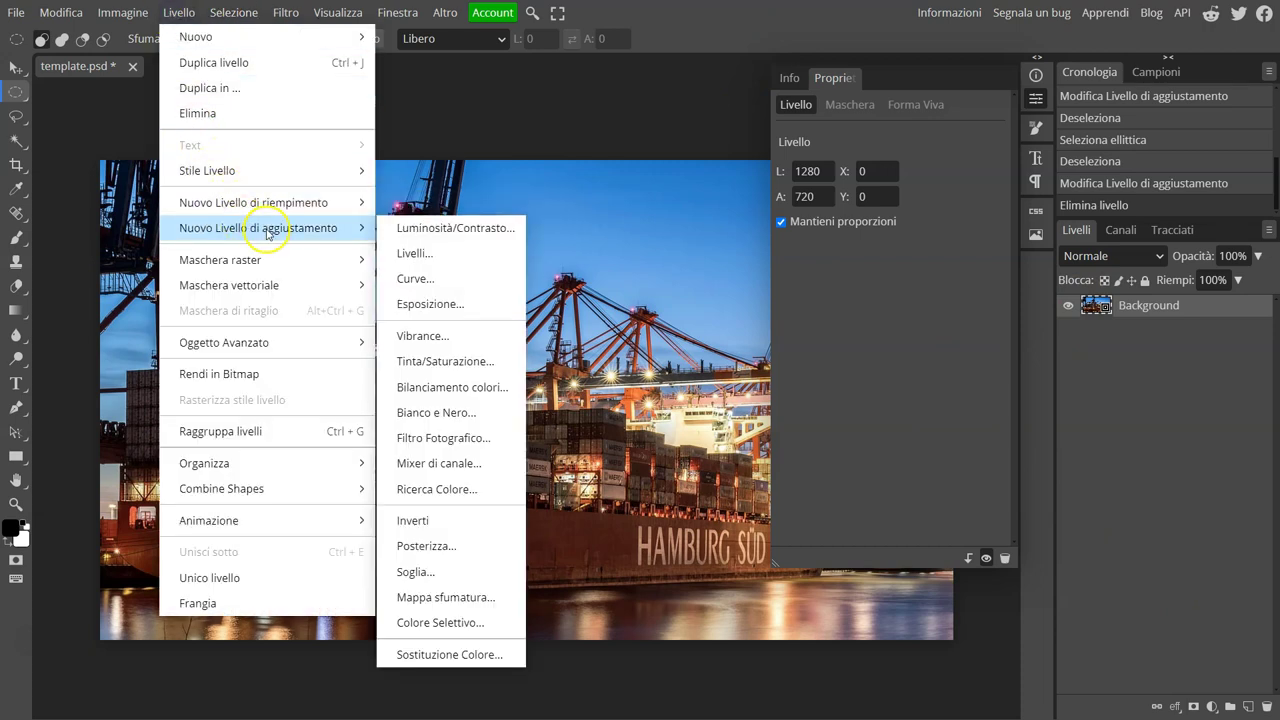
left_click(437, 230)
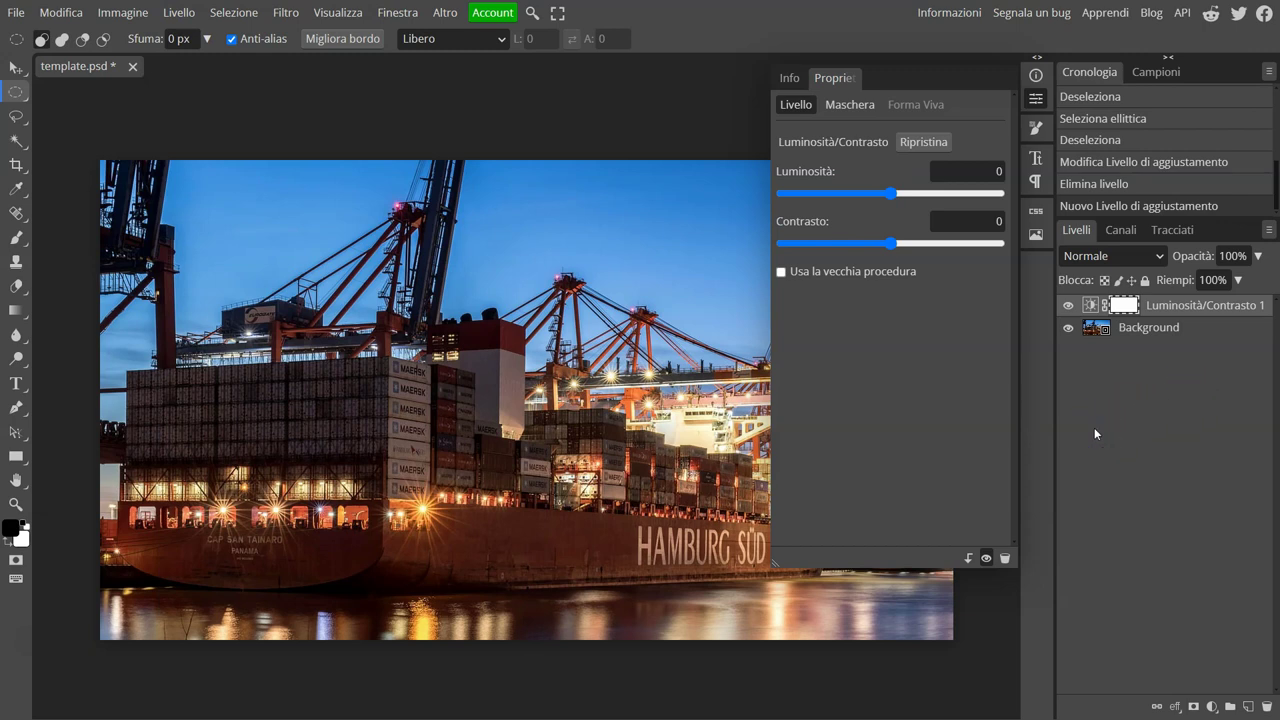
left_click_drag(890, 196, 880, 243)
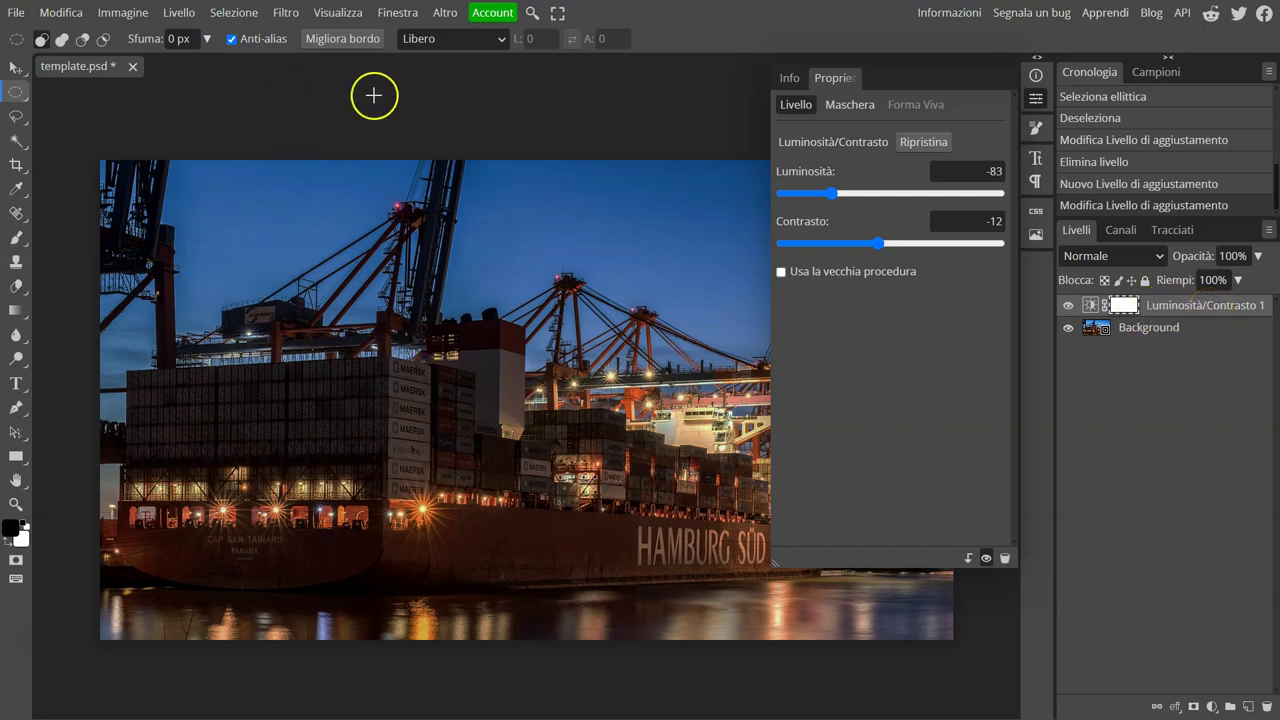
left_click(509, 107)
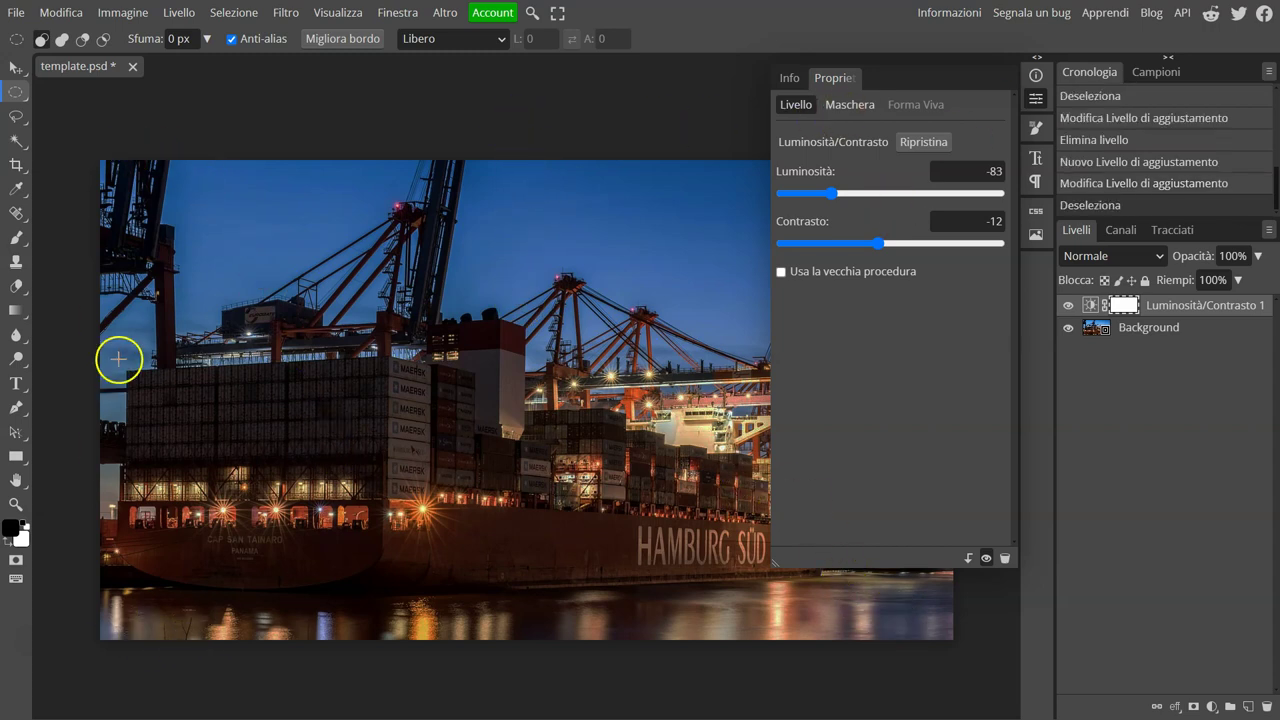
- Export the image as a PNG named template at 1280 × 720 px and 100% quality
left_click(15, 12)
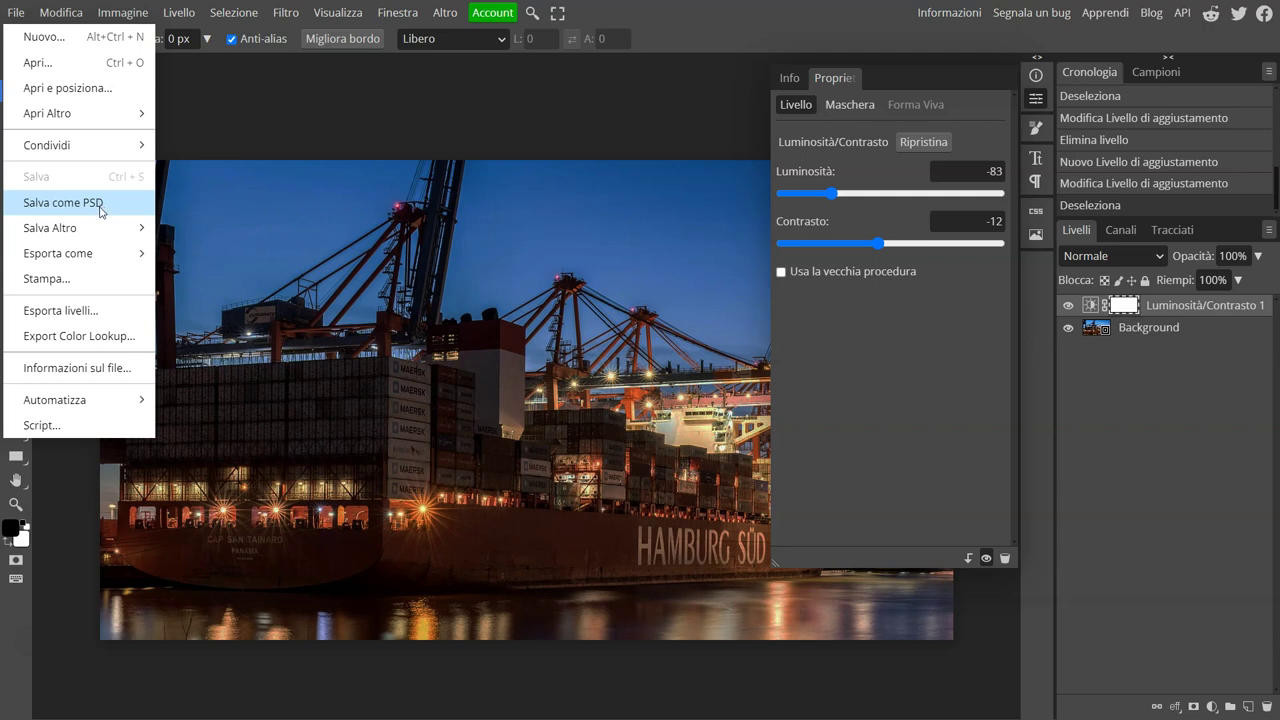
left_click(76, 235)
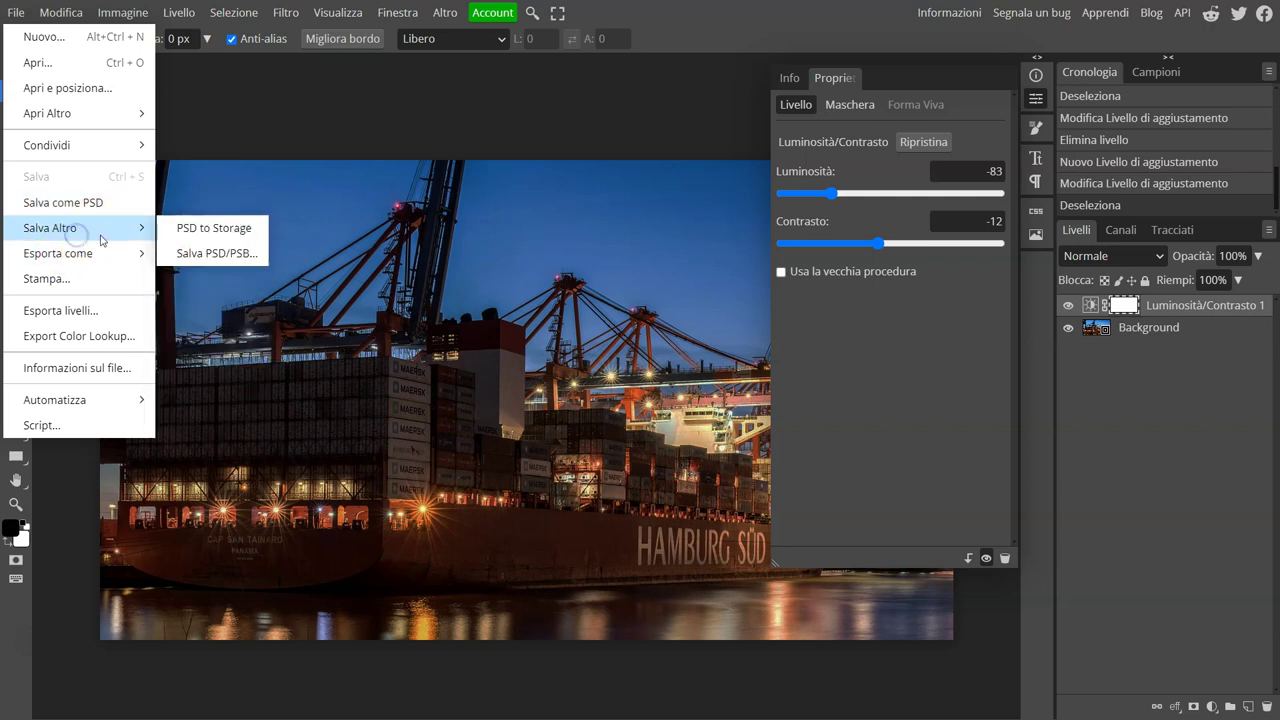
left_click(237, 230)
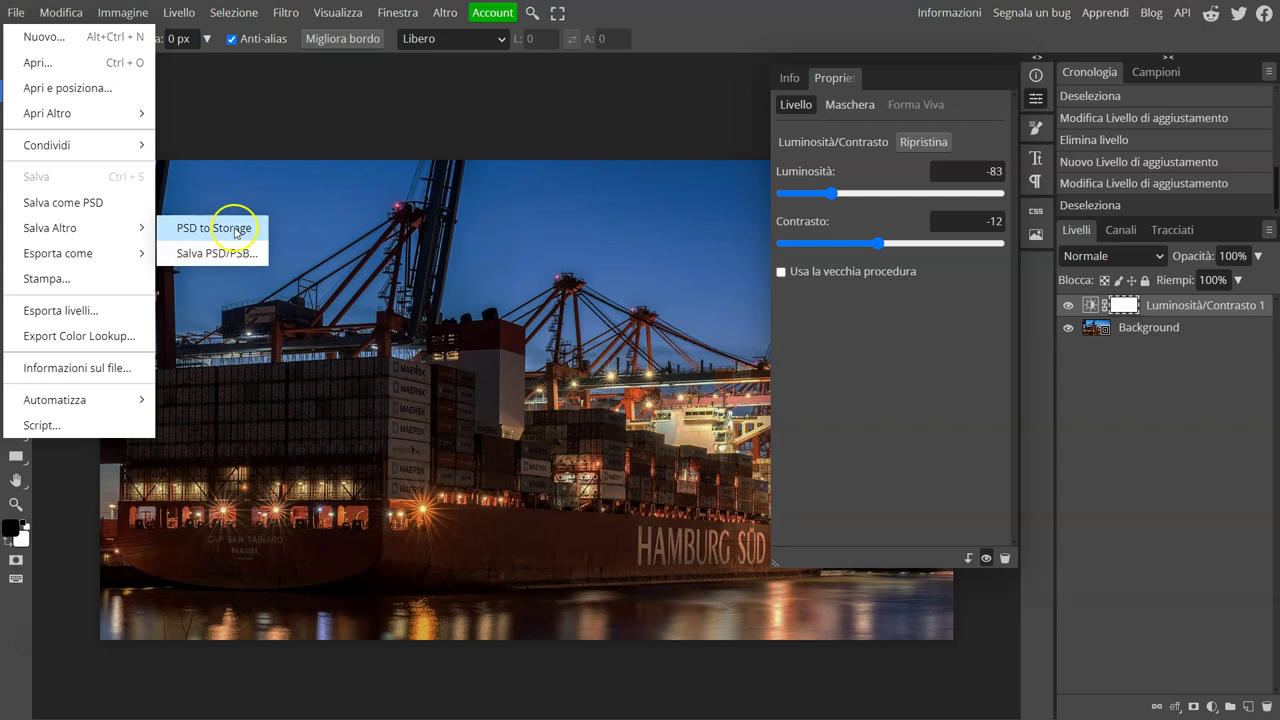
left_click(88, 253)
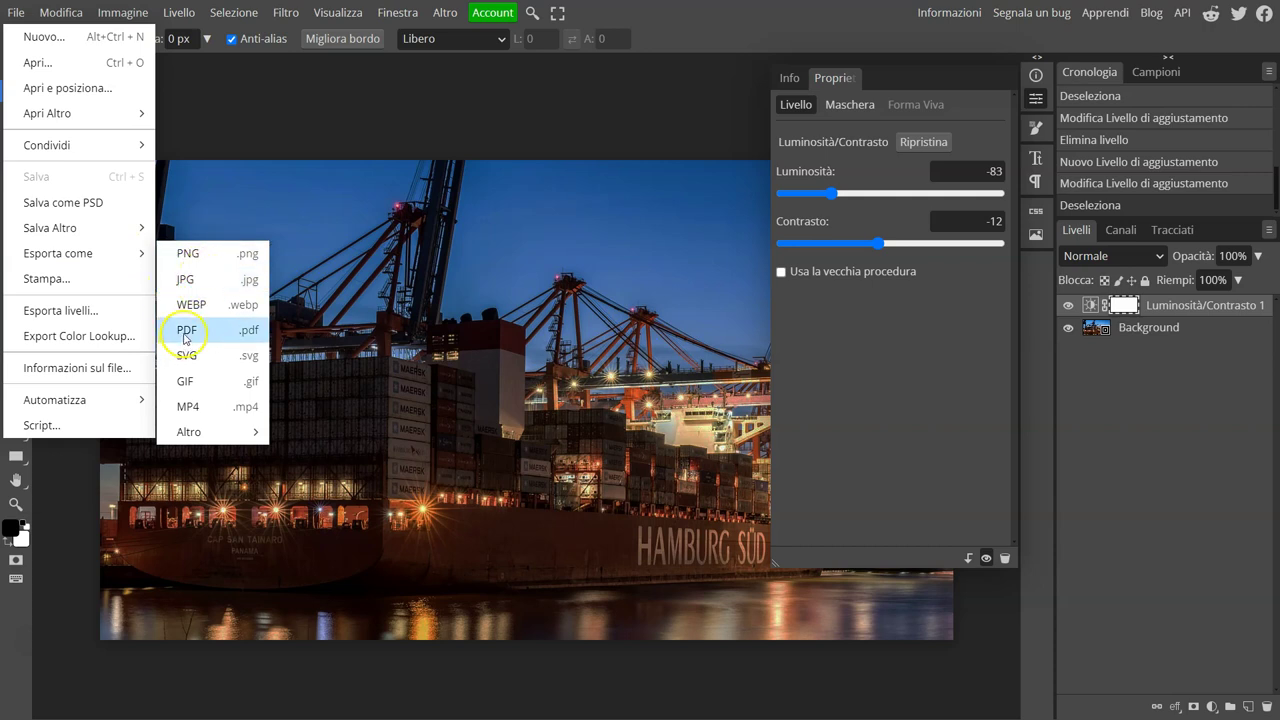
left_click(207, 256)
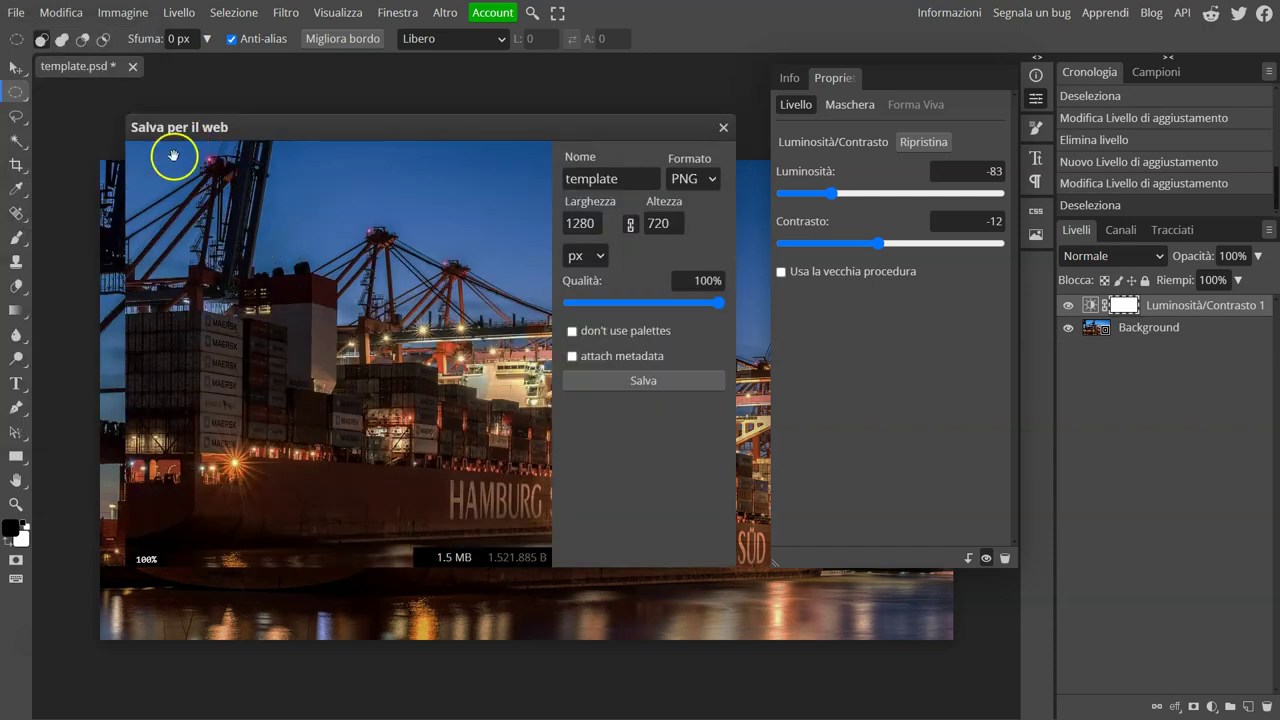
left_click(652, 381)
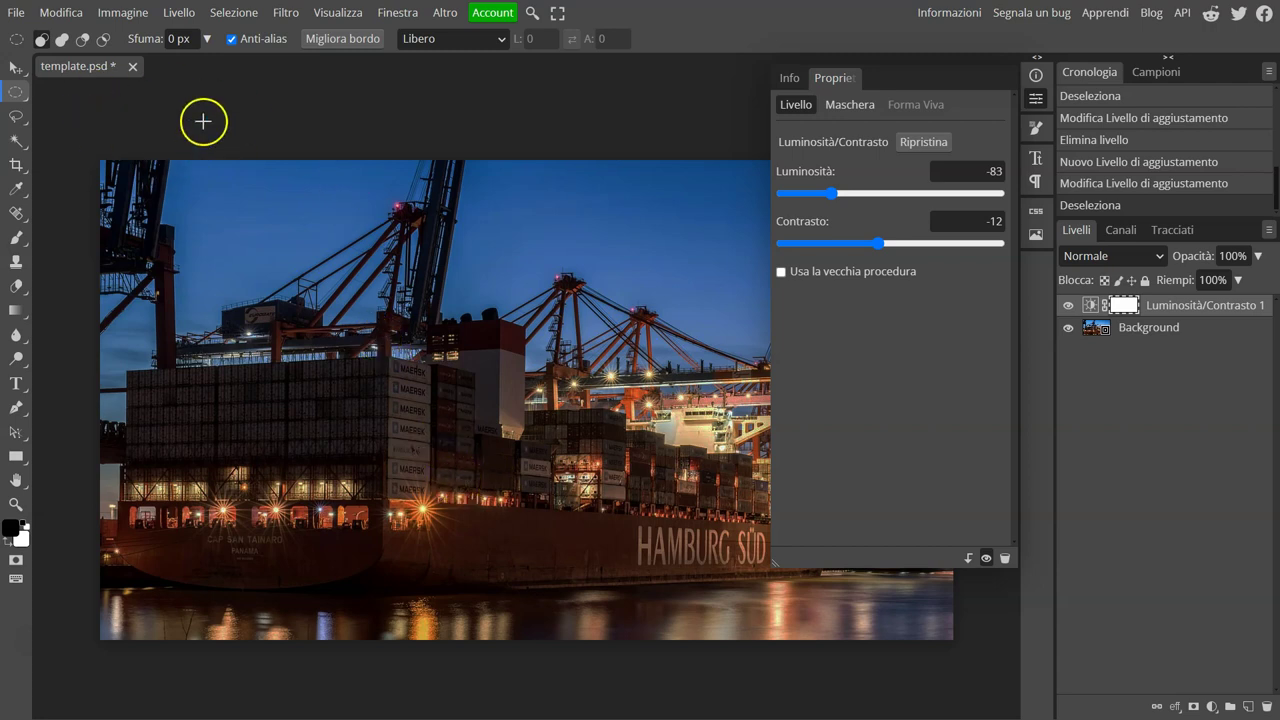
left_click(14, 13)
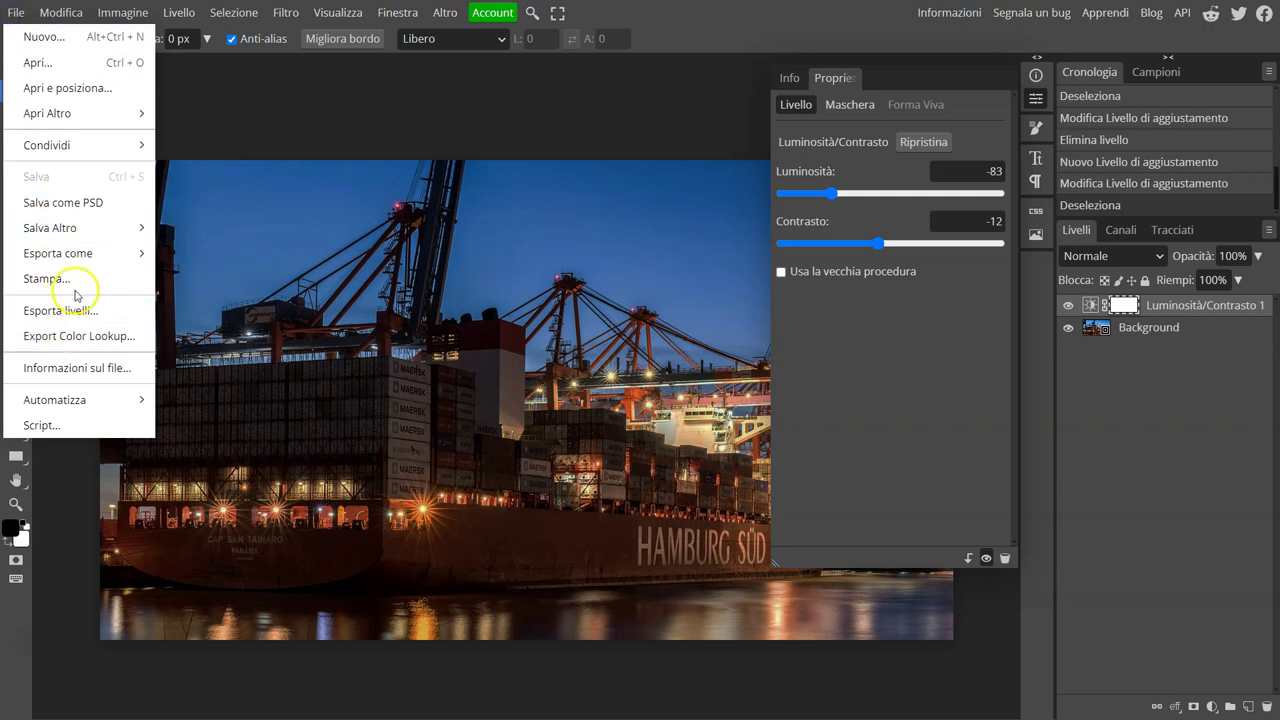
mouse_move(75, 253)
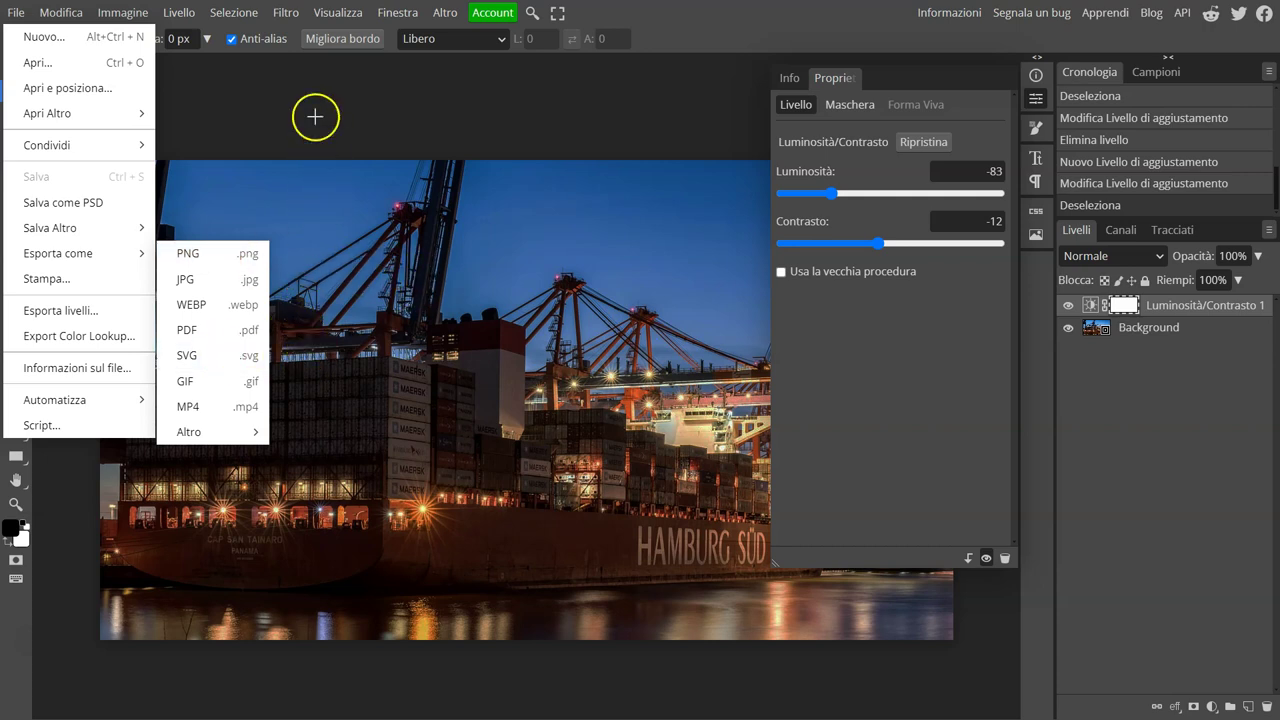
left_click(292, 84)
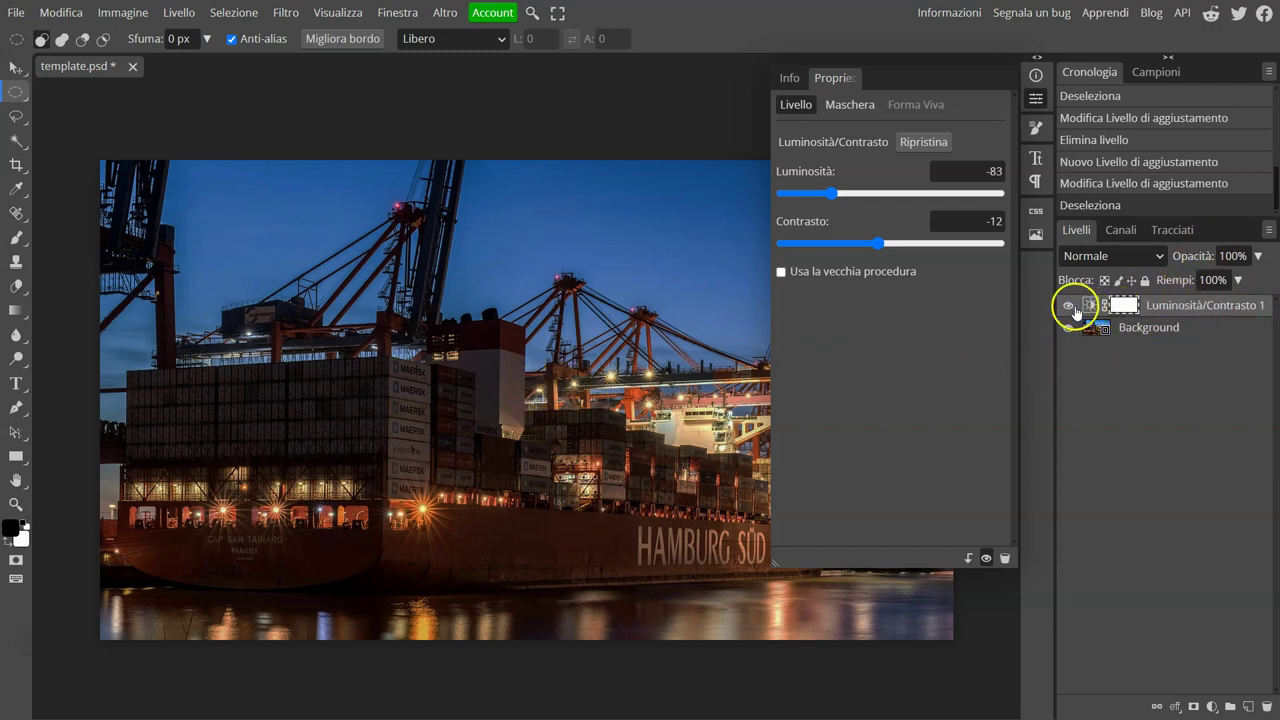
left_click(178, 12)
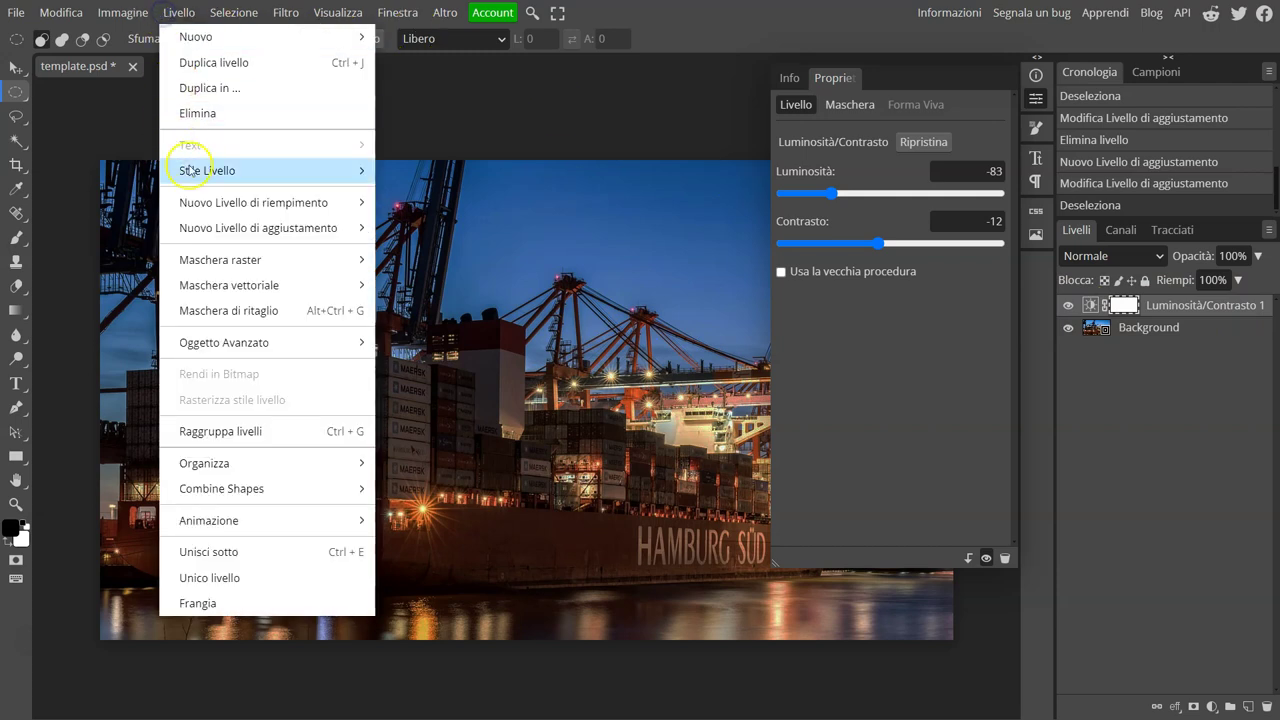
mouse_move(280, 235)
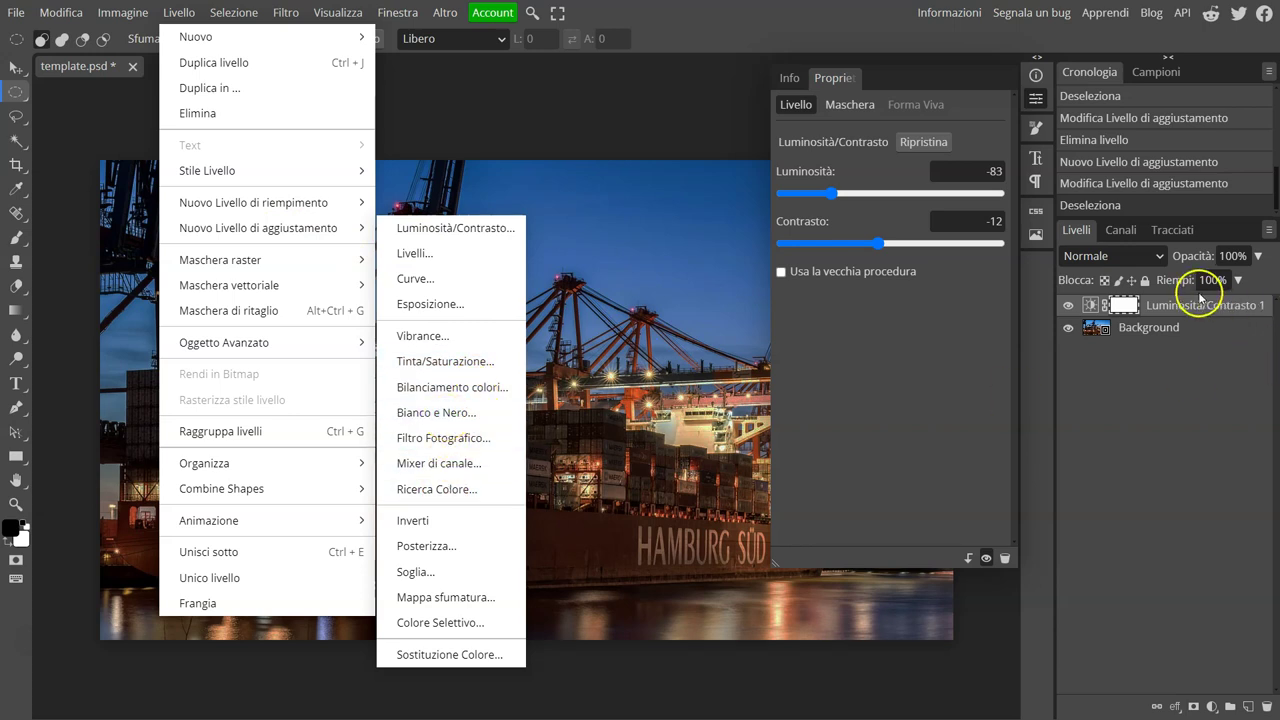
- Replace the Brightness/Contrast adjustment layer with a Black and White adjustment layer and hide the new layer
left_click(1145, 313)
right_click(1150, 308)
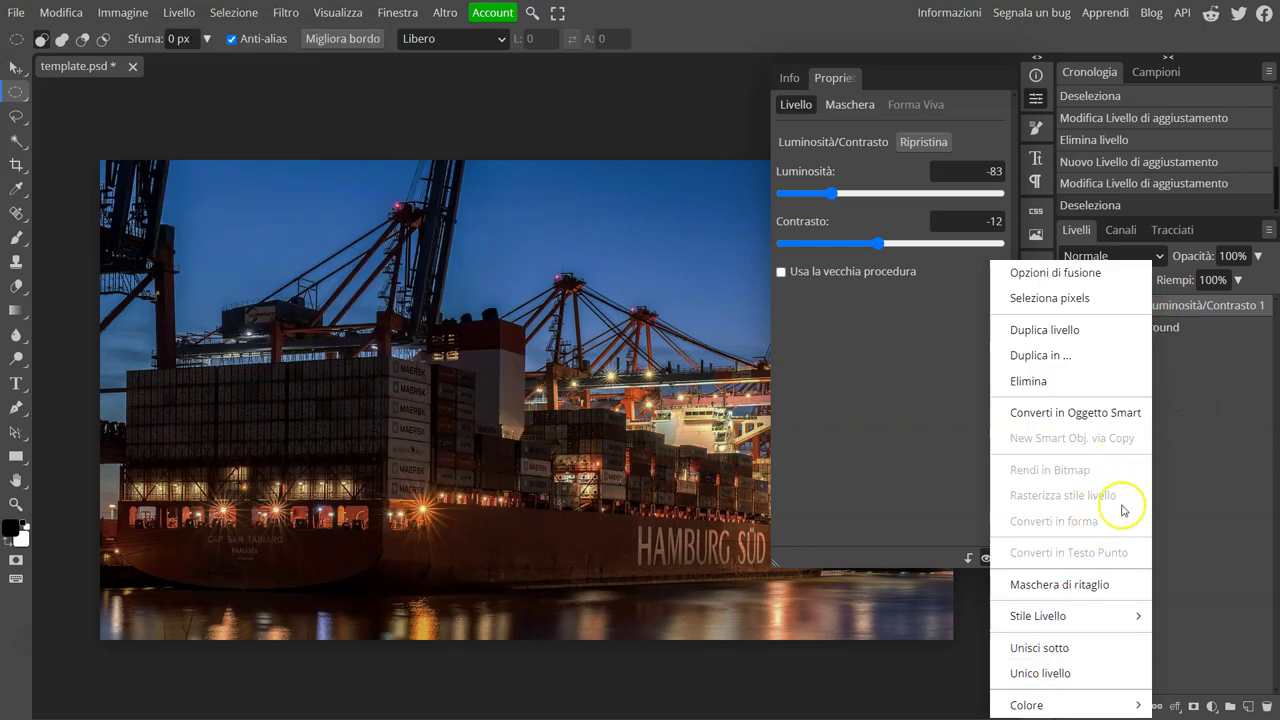
left_click(1047, 381)
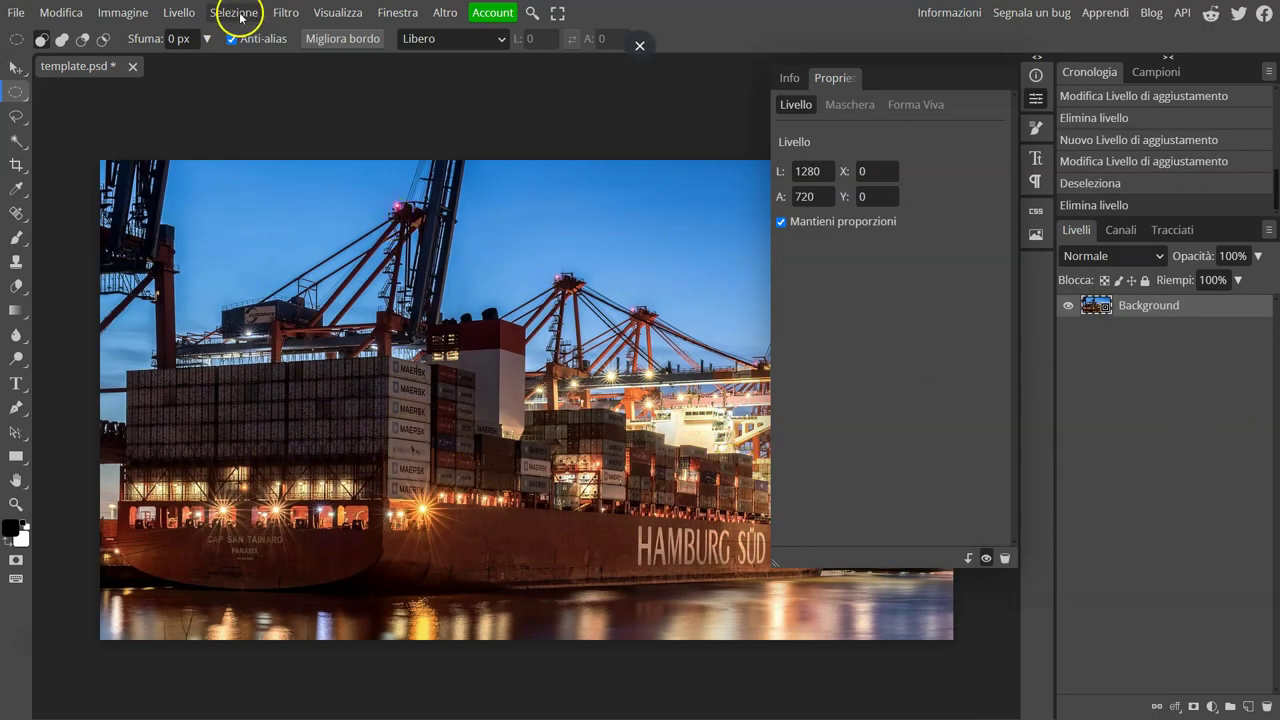
left_click(179, 12)
mouse_move(226, 180)
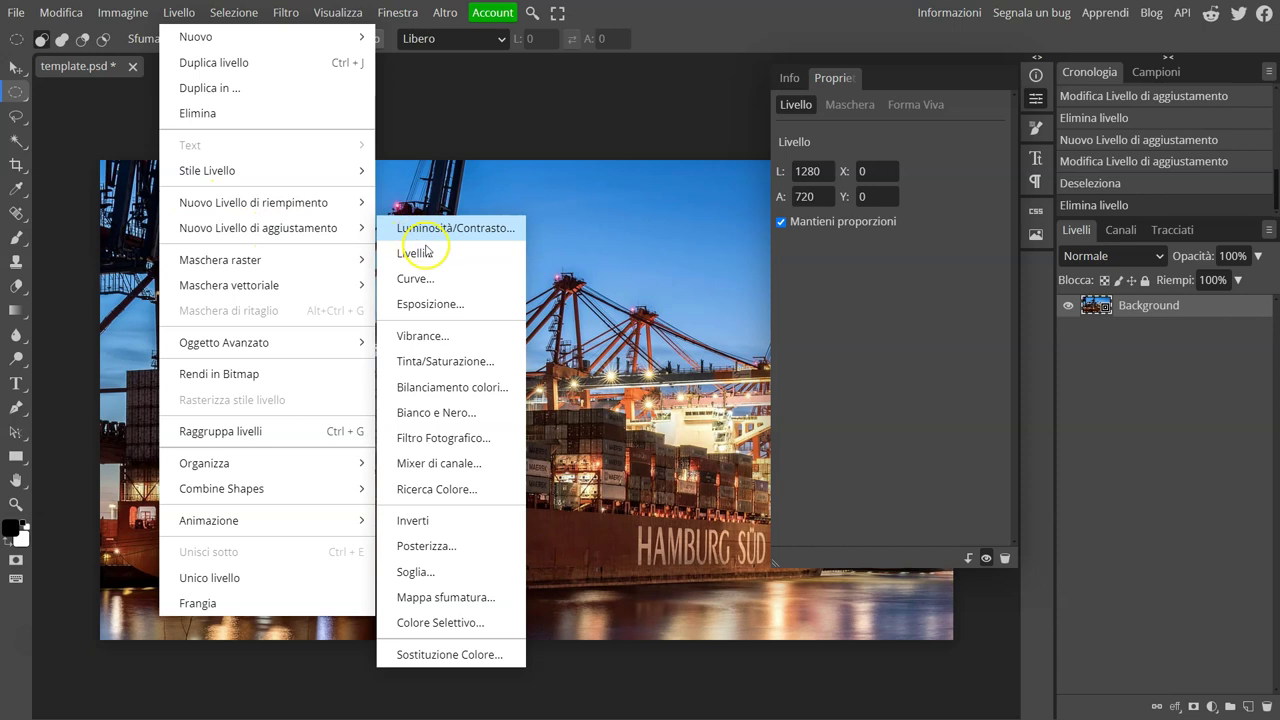
left_click(435, 413)
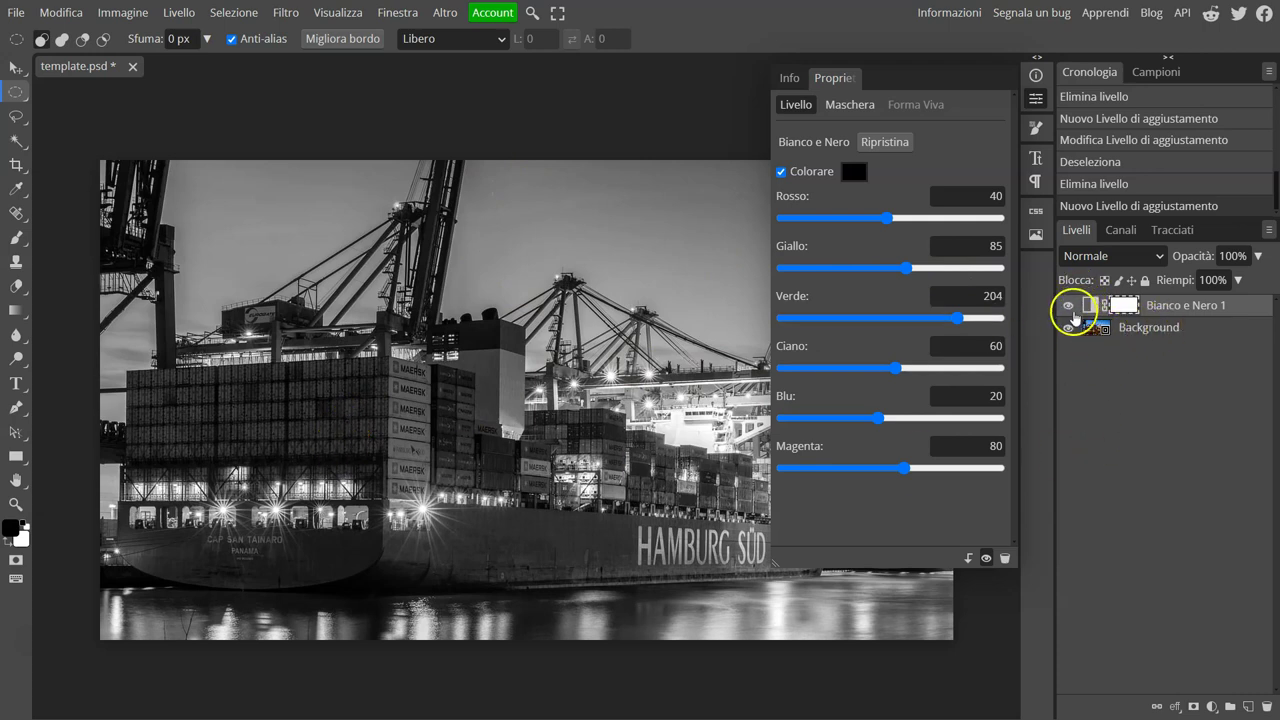
left_click(1067, 306)
left_click(1068, 305)
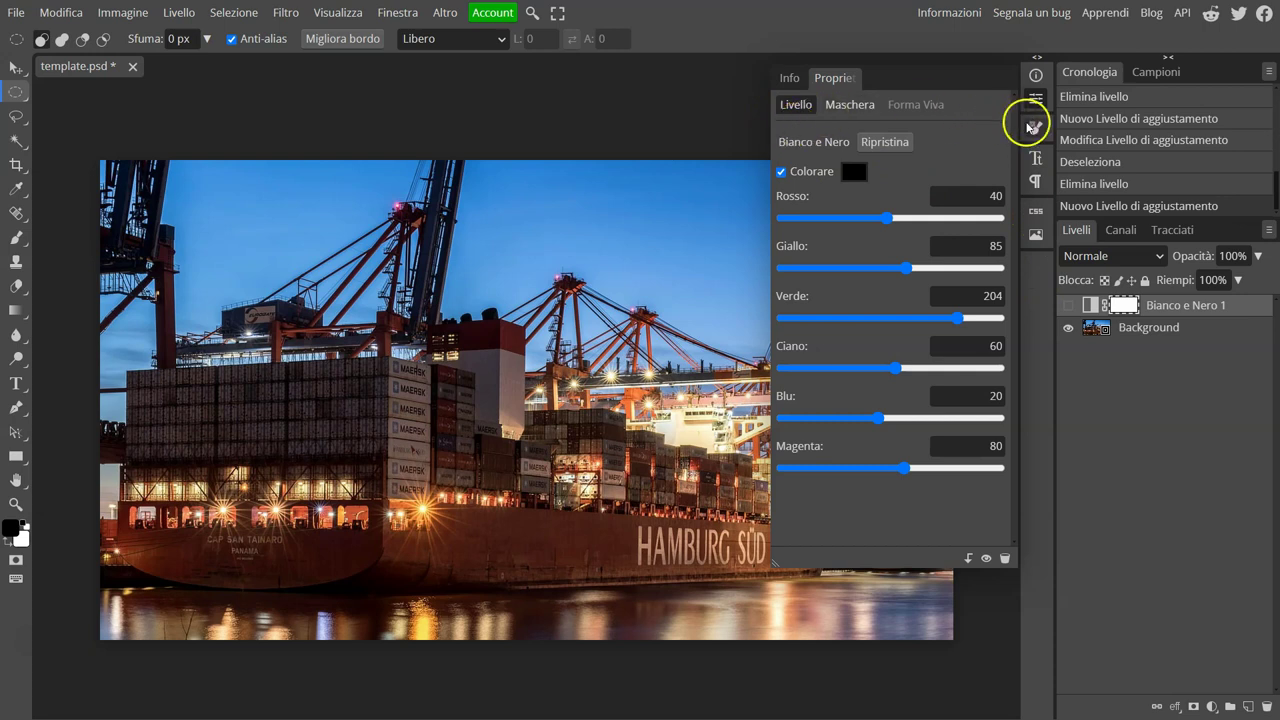
left_click(1036, 72)
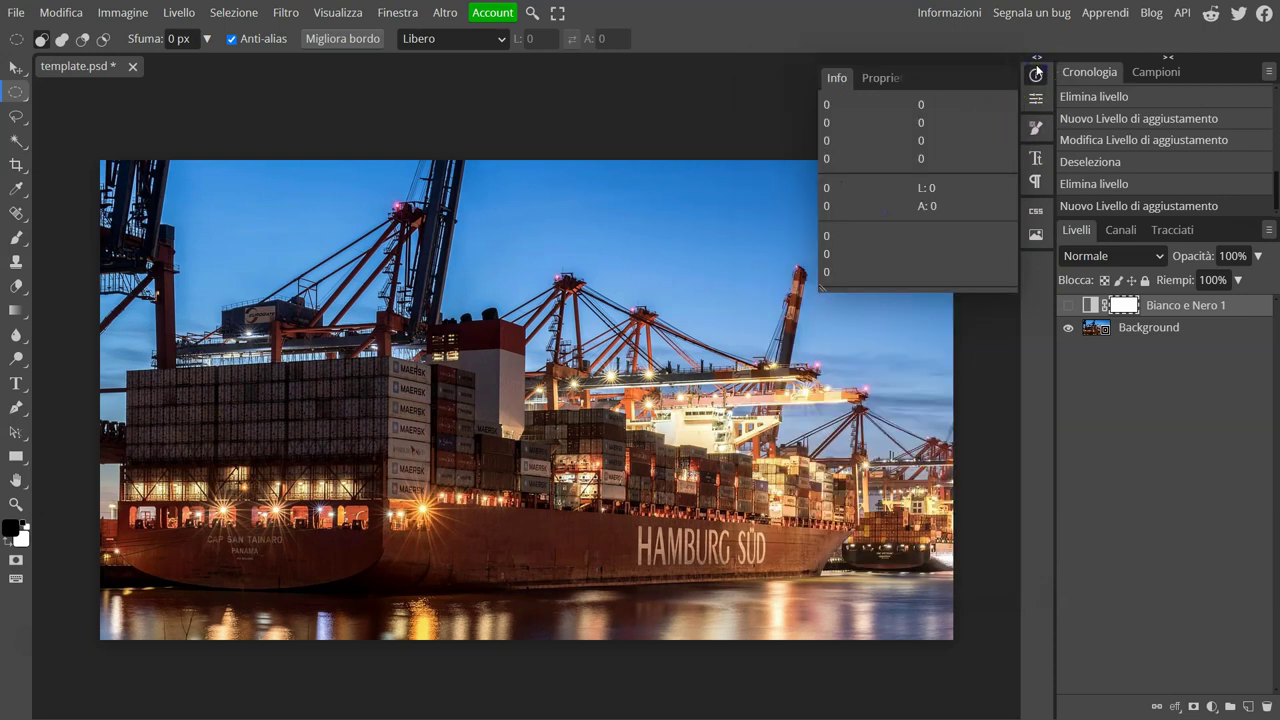
left_click(1170, 305)
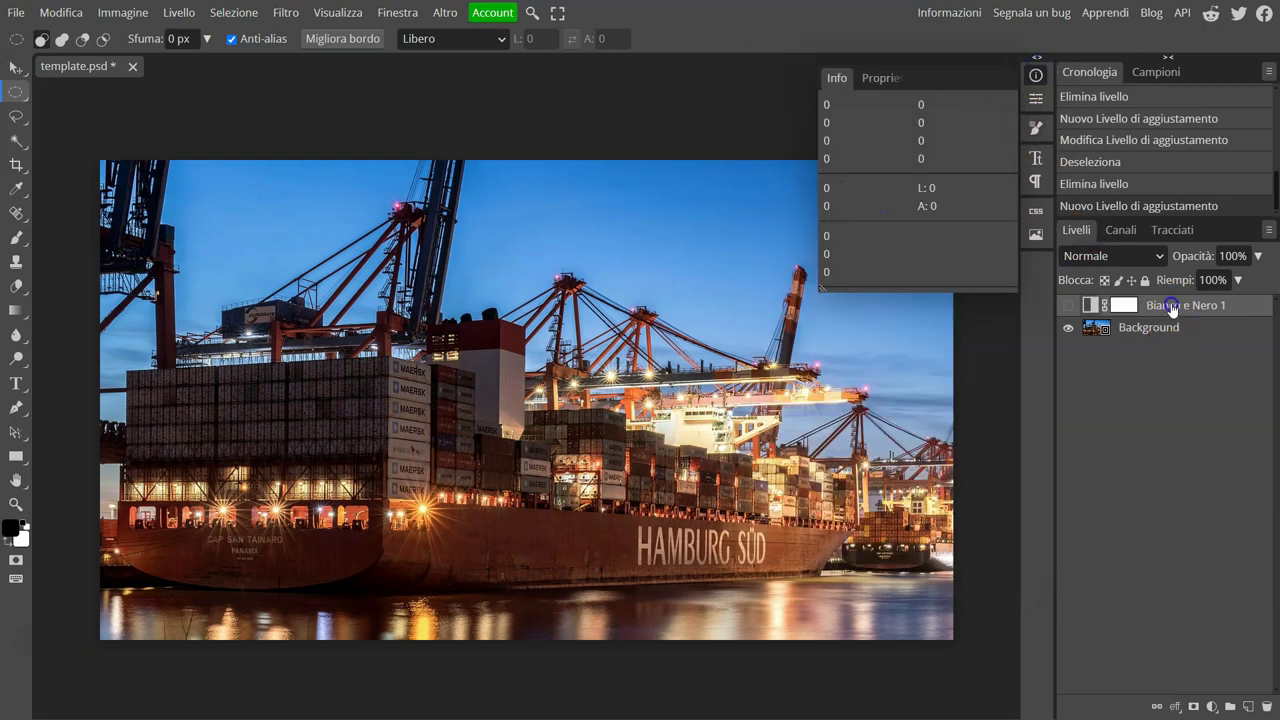
left_click(1036, 130)
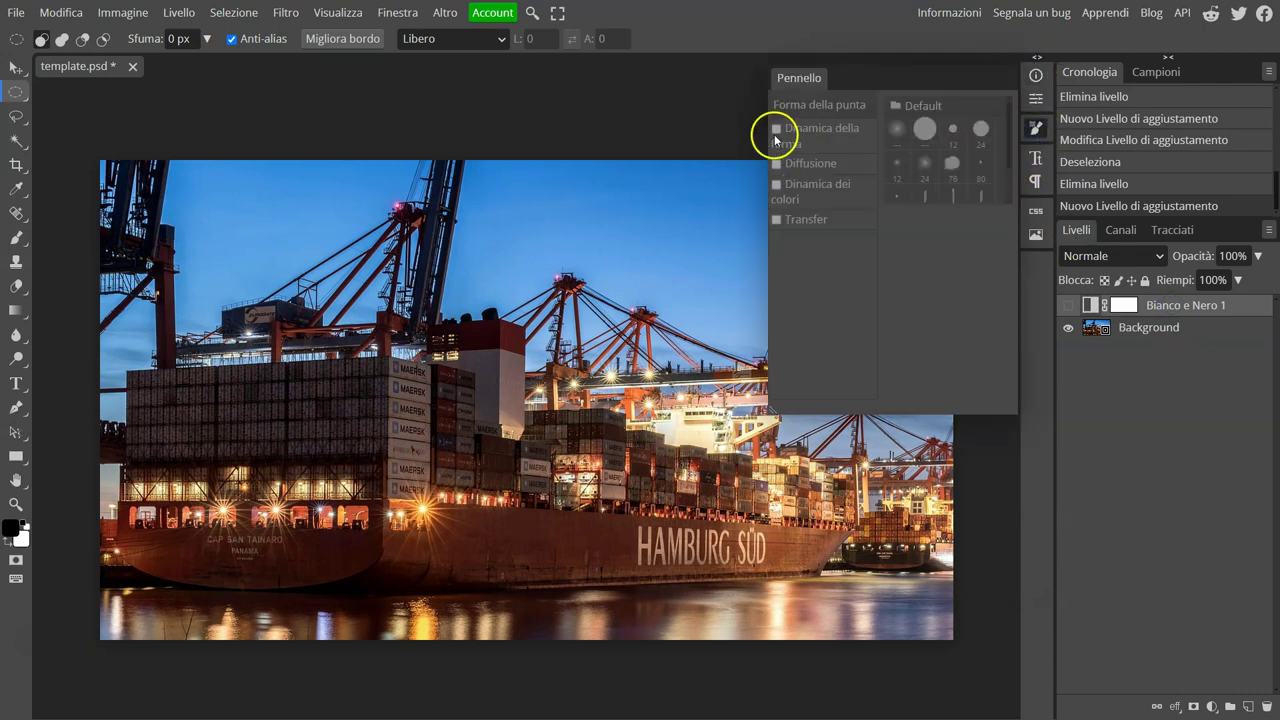
- Draw a text box over the HAMBURG SÜD lettering on the hull and enter "ciao mondo" in it
left_click(1035, 158)
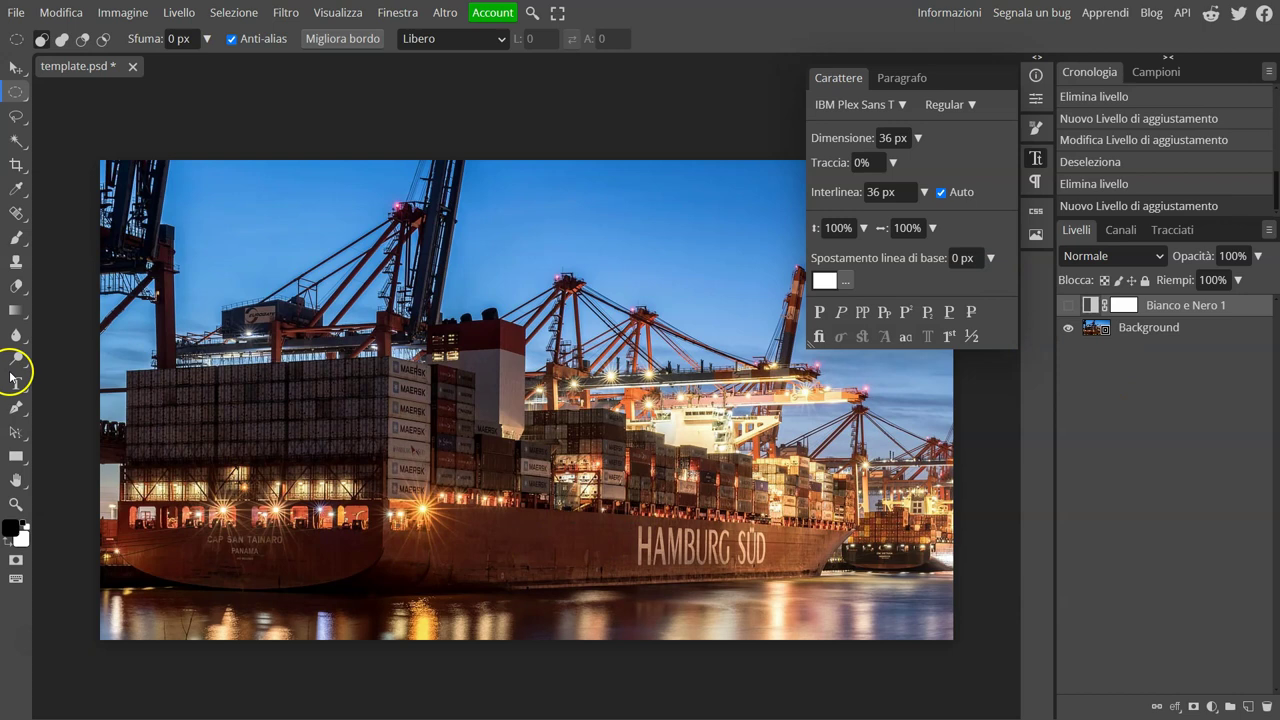
left_click(17, 380)
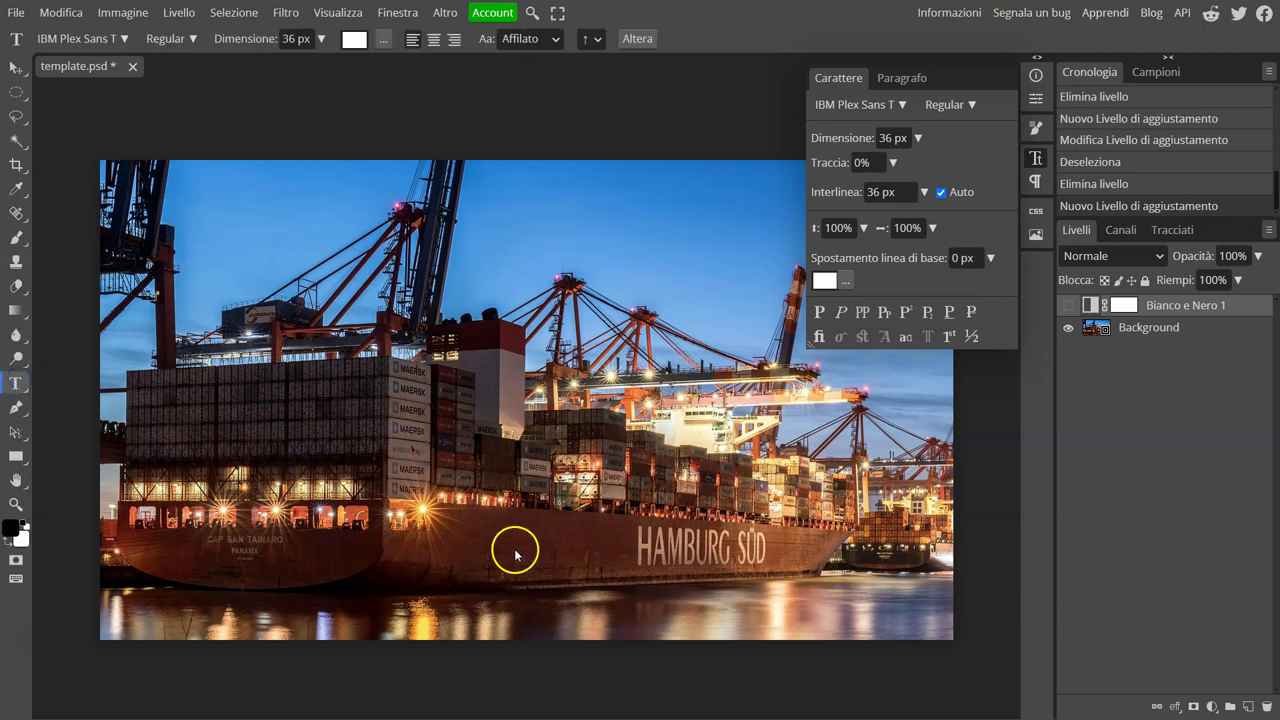
left_click_drag(625, 515, 896, 595)
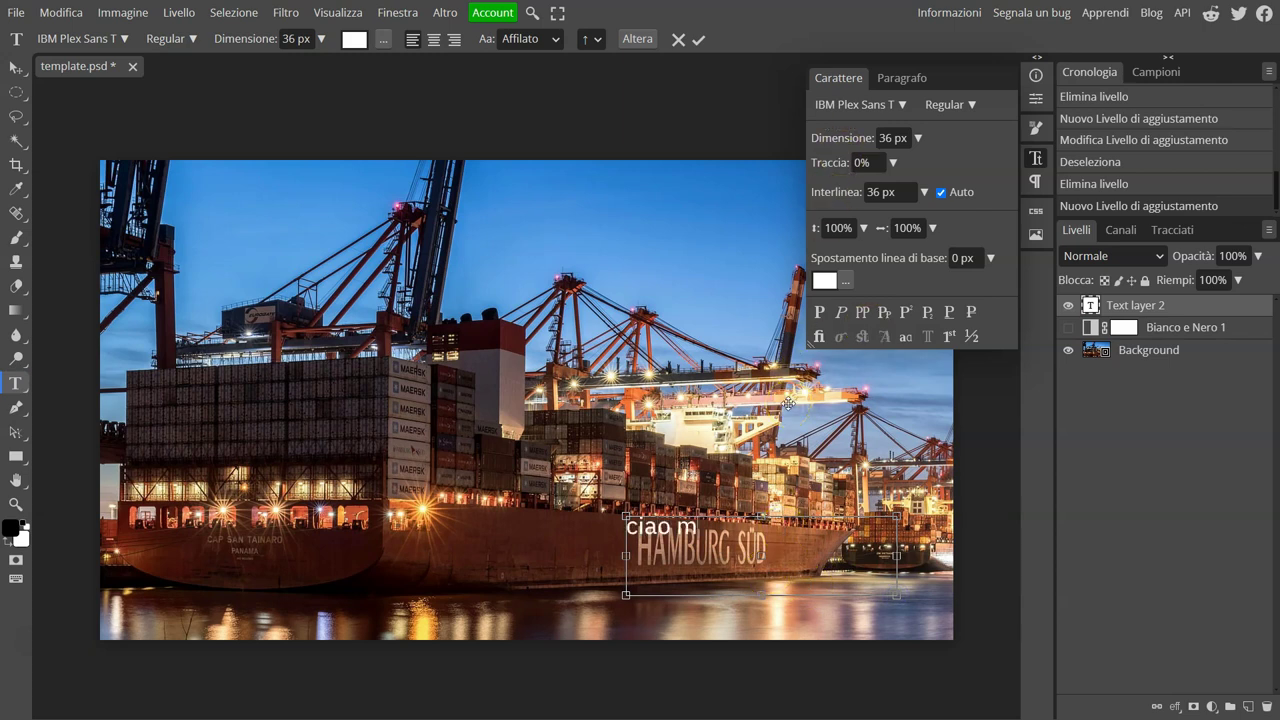
left_click(760, 170)
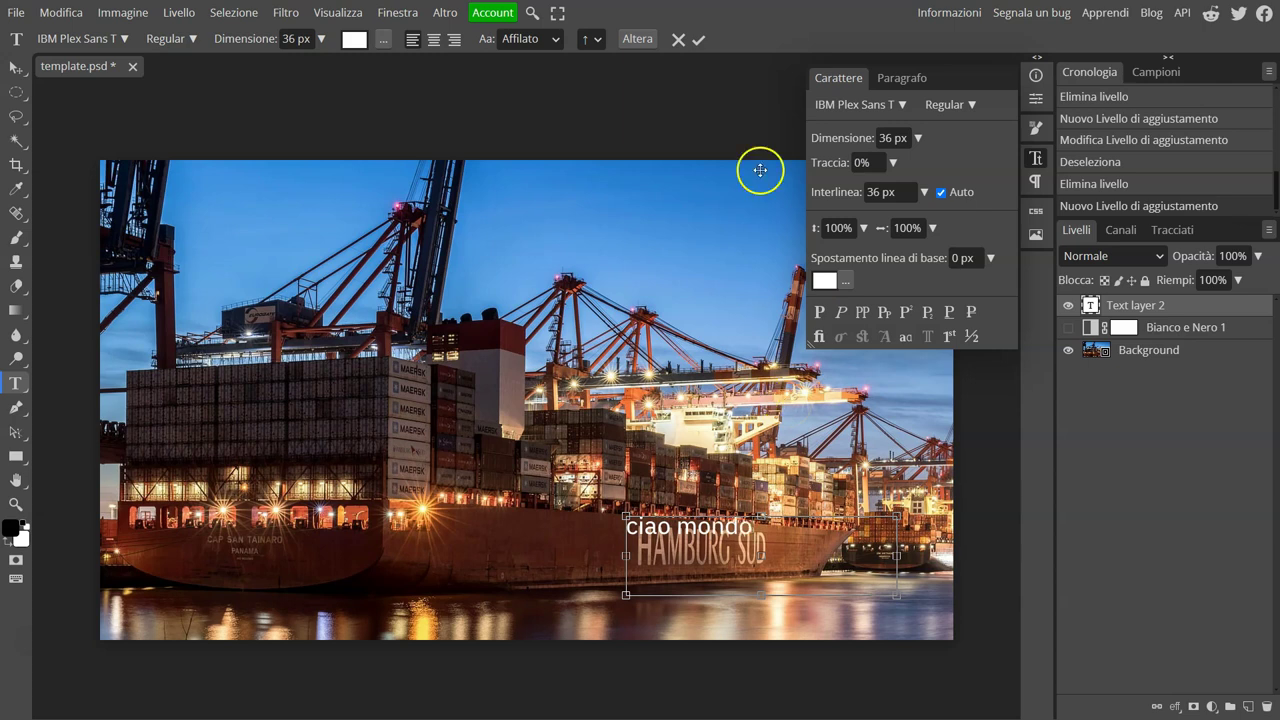
- Try to enlarge the text by setting the font size to 50 px
left_click(919, 138)
left_click(870, 163)
mouse_move(870, 163)
left_mouse_down()
mouse_move(907, 162)
mouse_move(884, 173)
left_mouse_up()
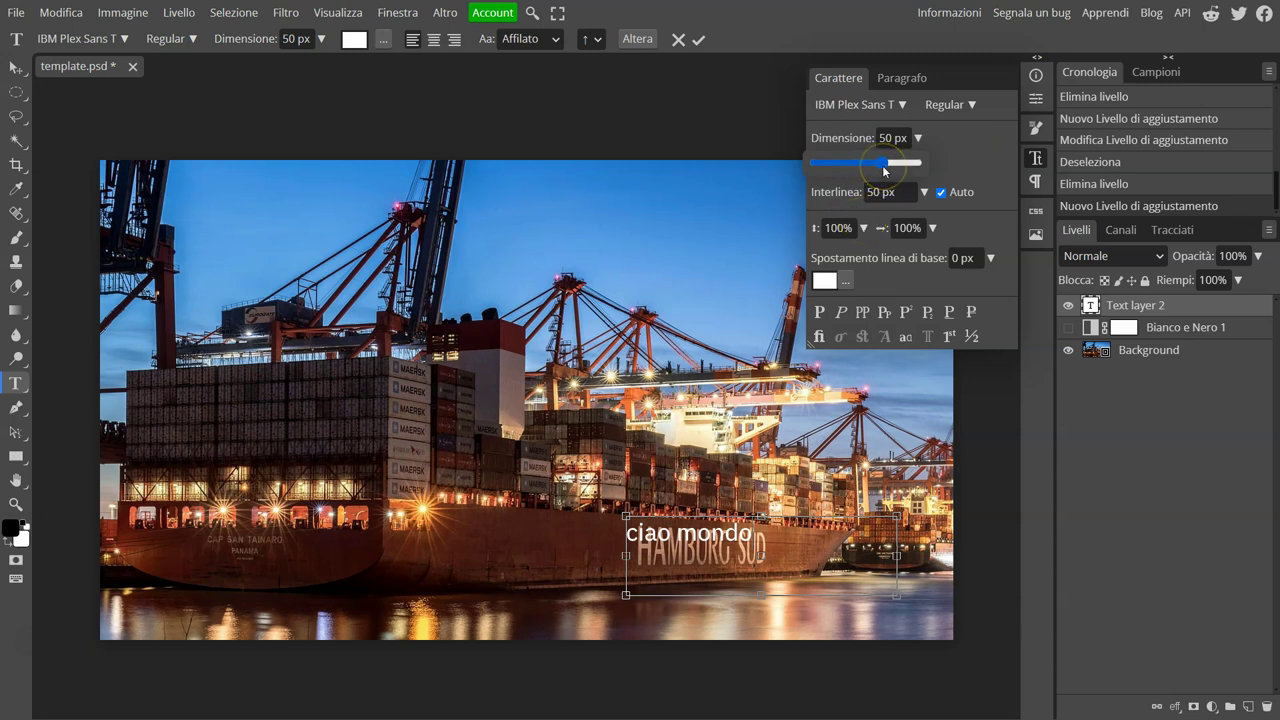
- Replace the "ciao mondo" text on the hull with "ciao" at a font size of 150 px
left_click_drag(864, 183, 633, 532)
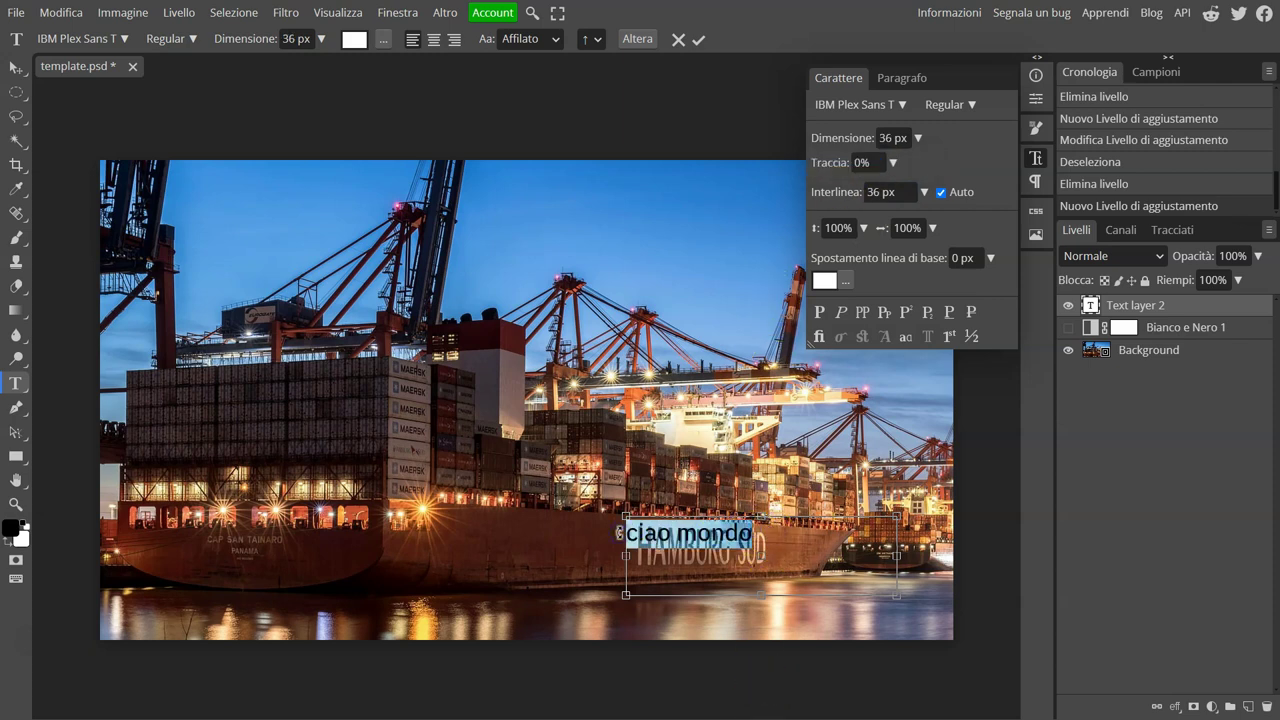
key("BackSpace")
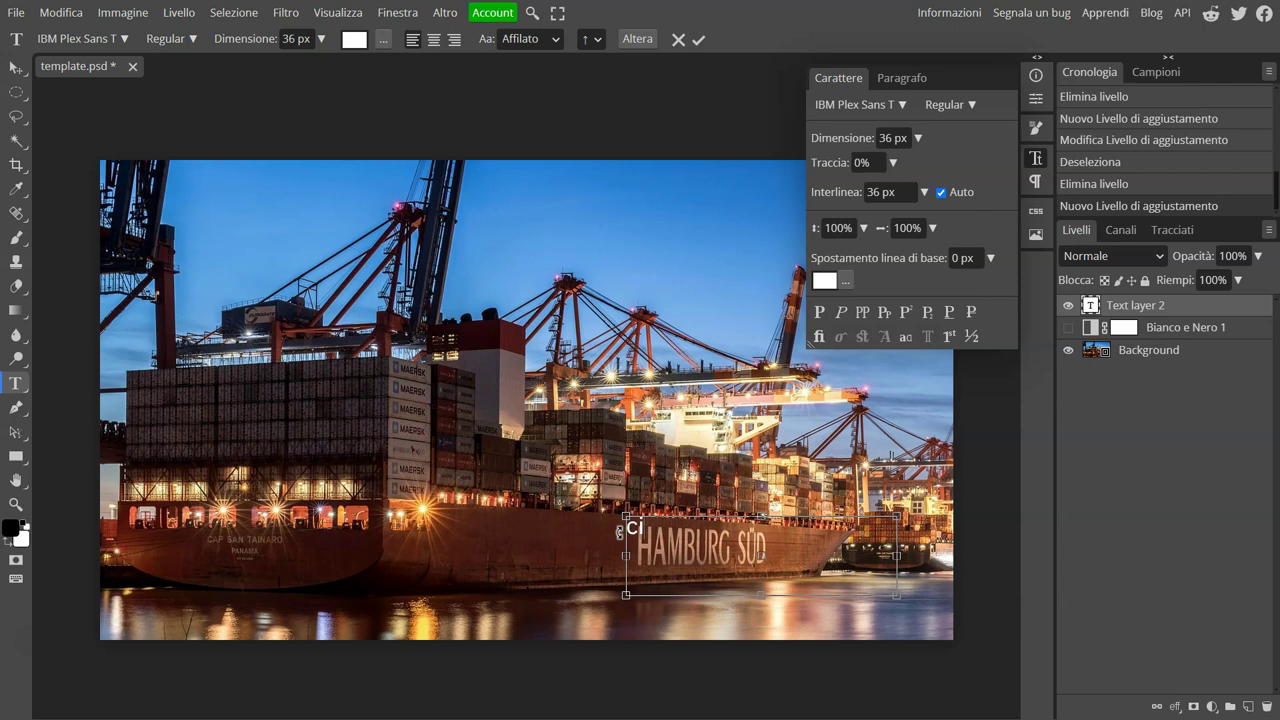
left_click(918, 138)
mouse_move(905, 162)
left_mouse_down()
mouse_move(871, 163)
mouse_move(929, 163)
left_mouse_up()
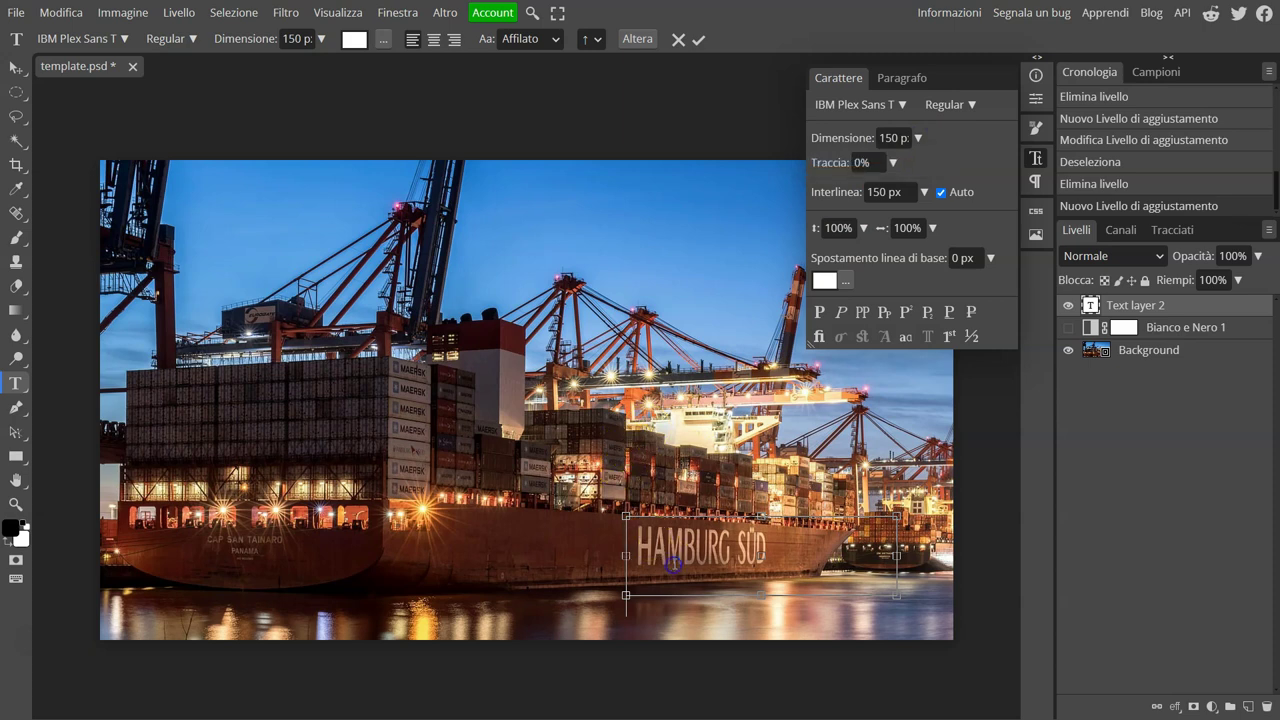
type("ci")
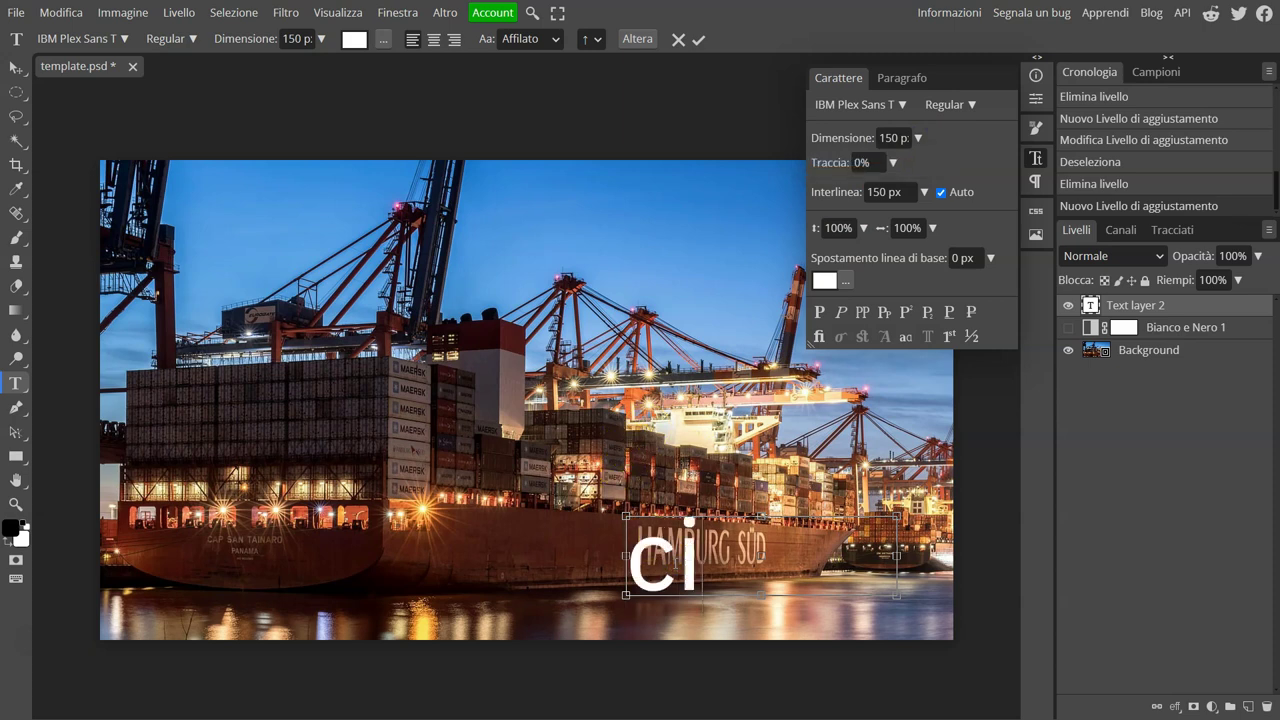
type("ao")
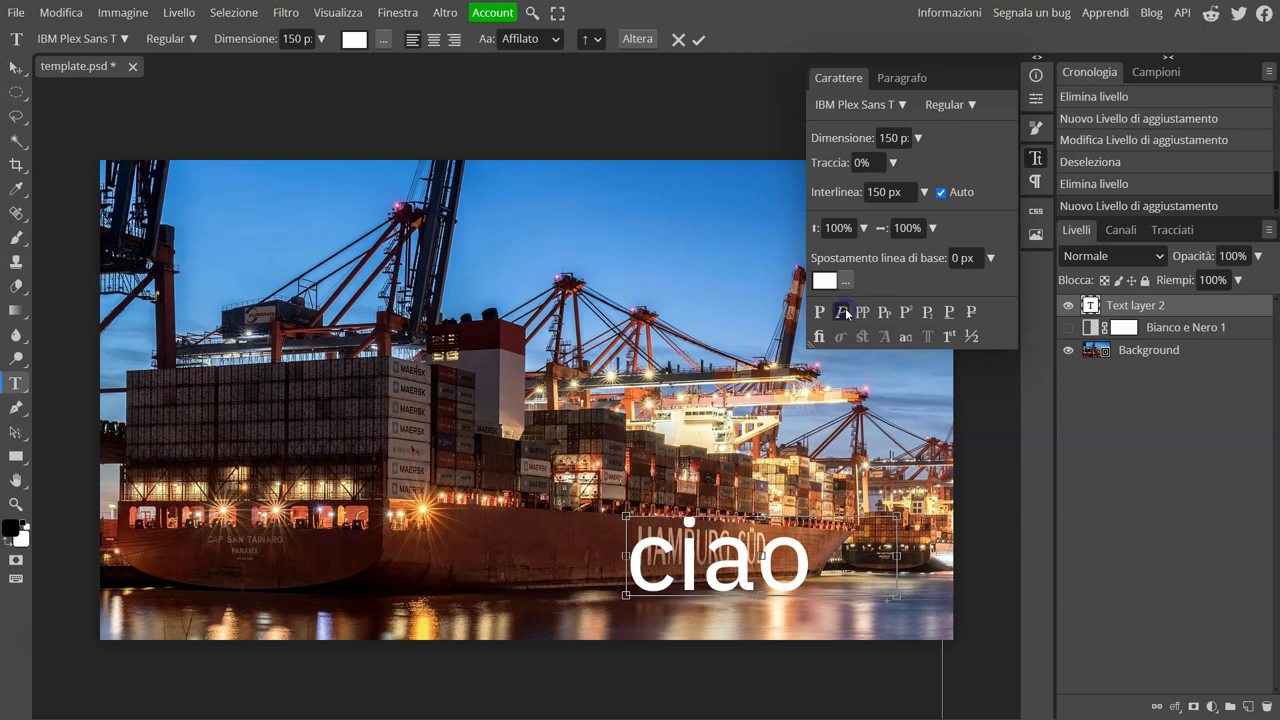
- Clear "ciao" from the text box, turn on faux italic and enter "viso" instead
left_click(820, 562)
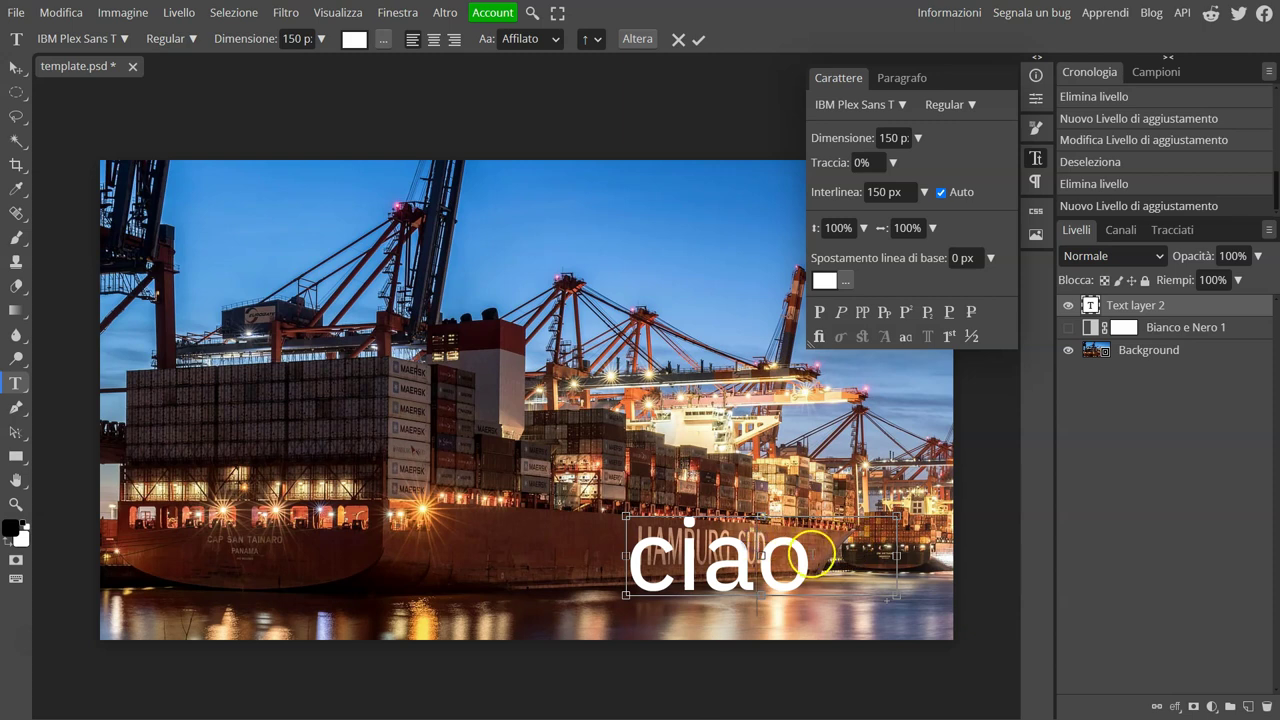
key("BackSpace")
key("BackSpace")
key("BackSpace")
key("BackSpace")
type("m")
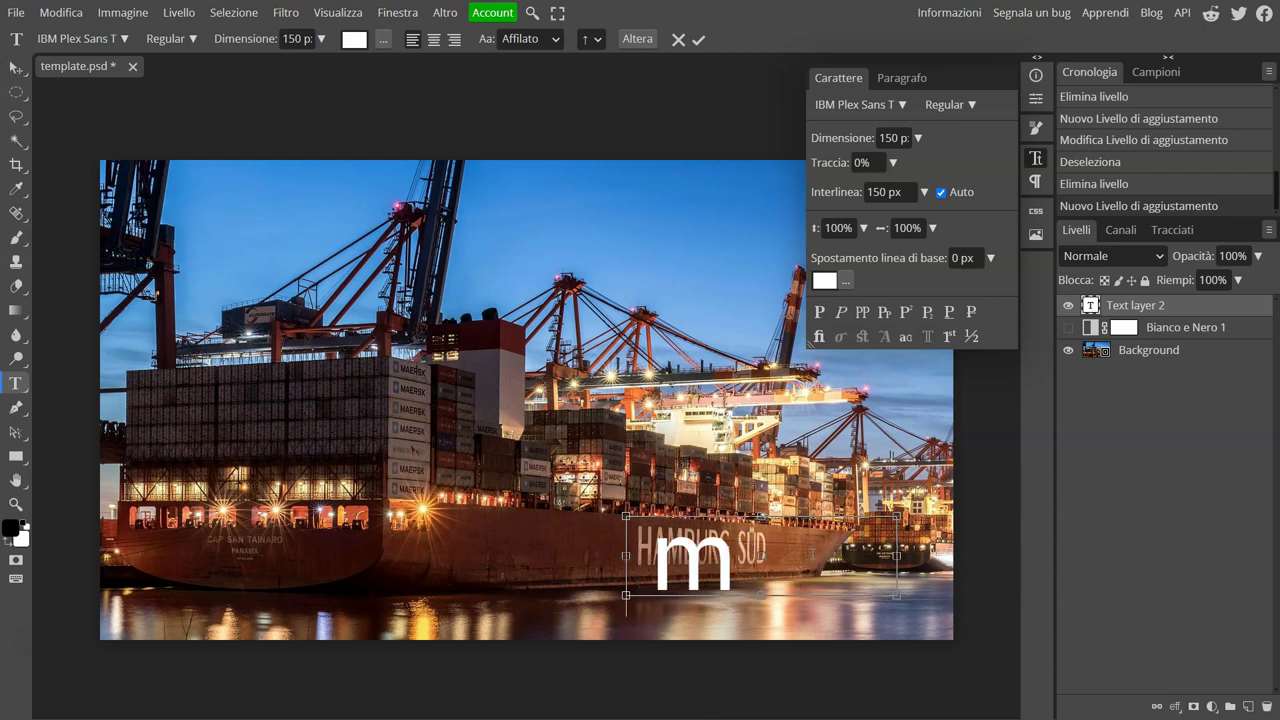
key("BackSpace")
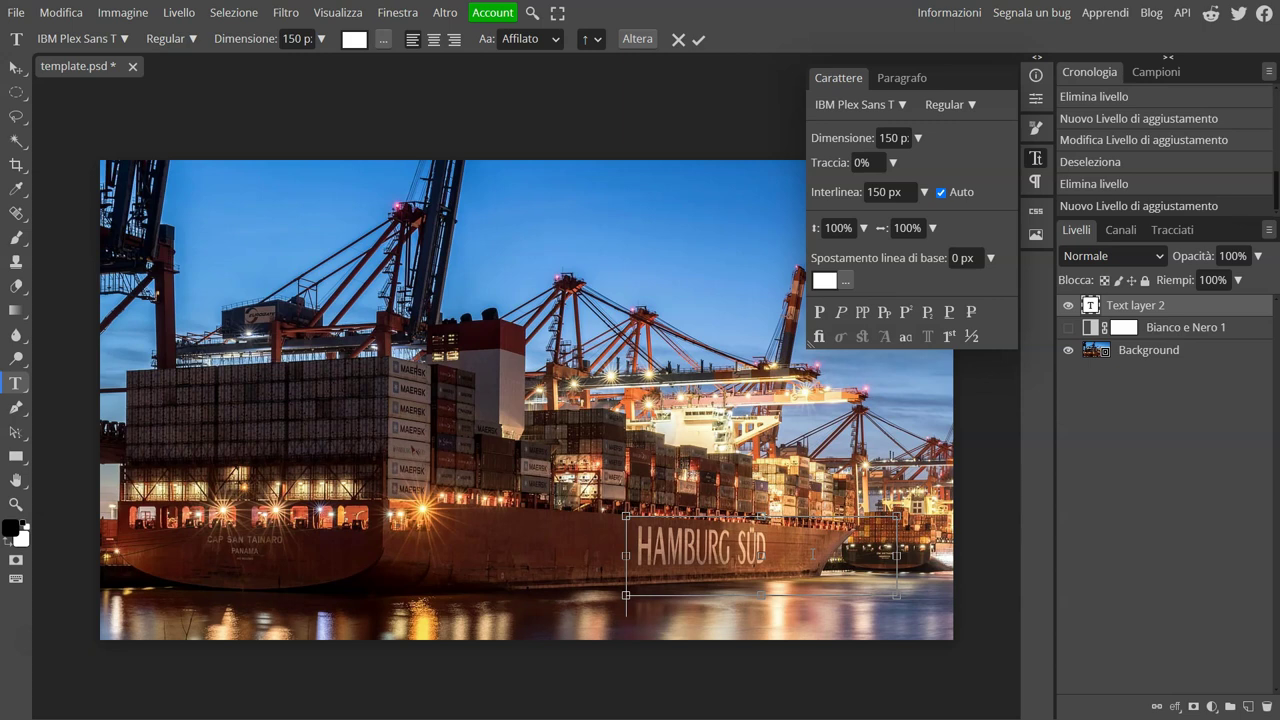
left_click(843, 313)
left_click(657, 571)
type("Vi")
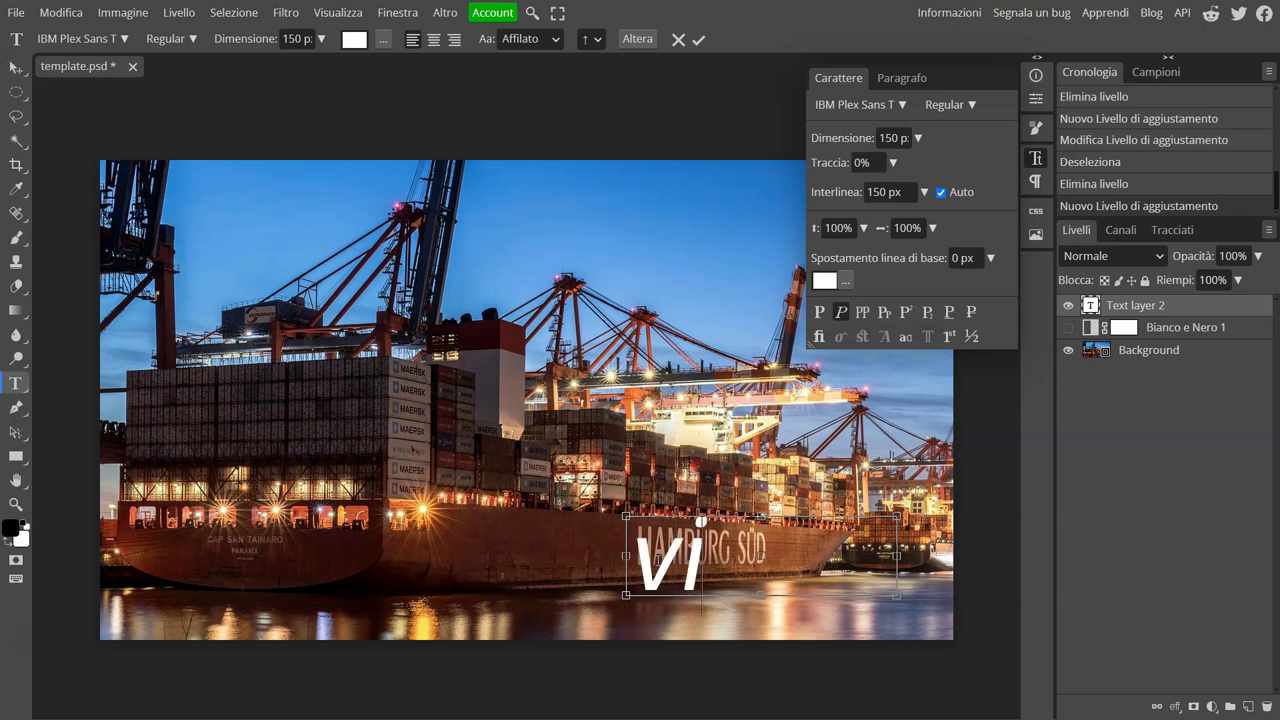
type("so")
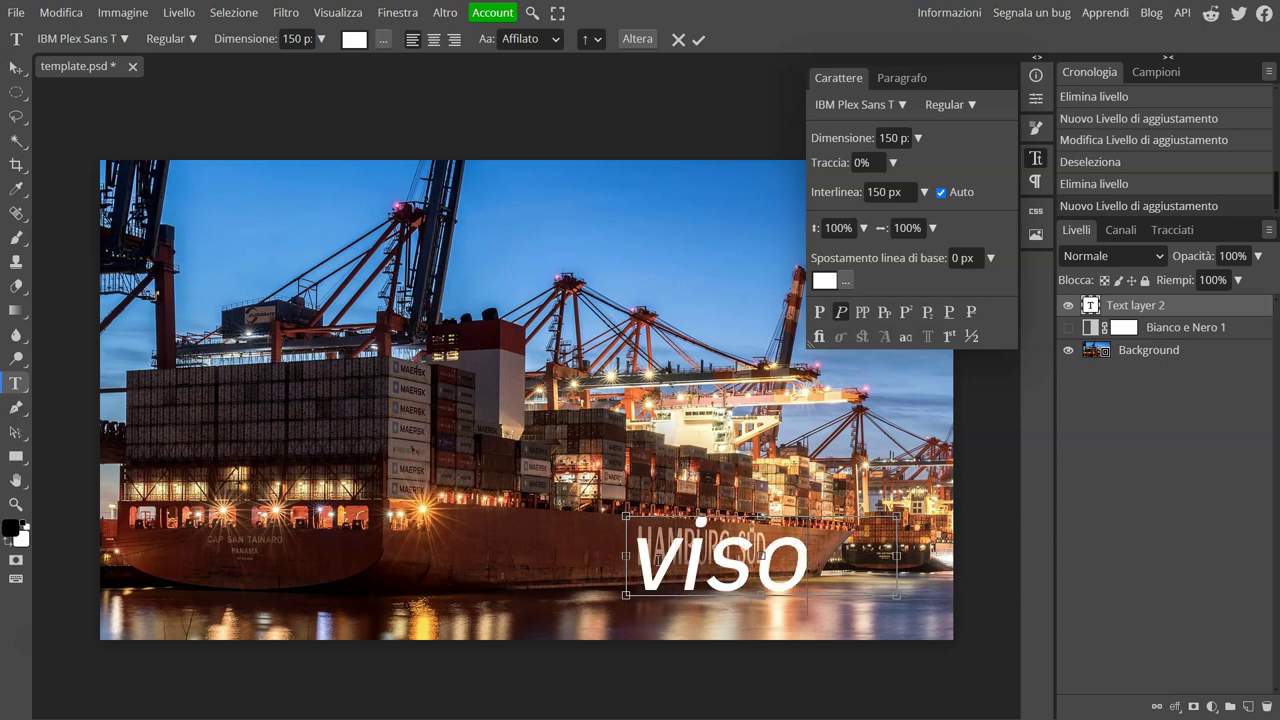
- Try to change the text's font to saxMono
left_click(843, 115)
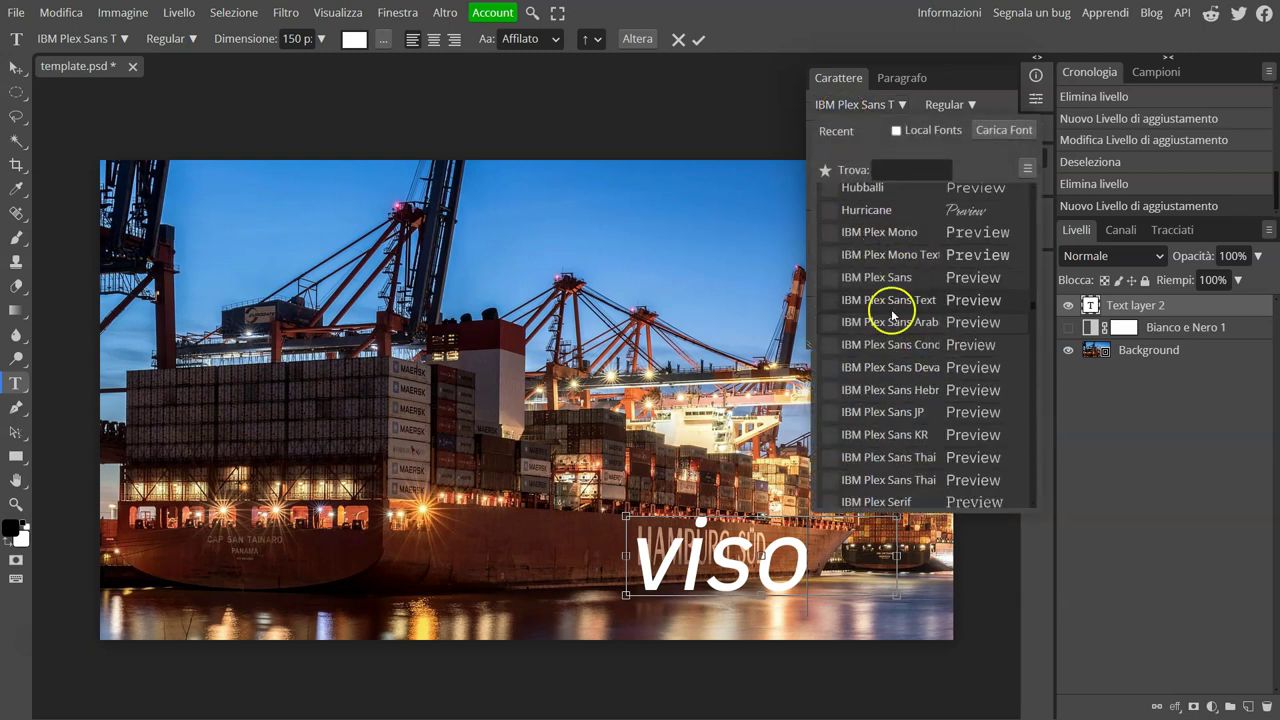
left_click_drag(1029, 306, 1015, 525)
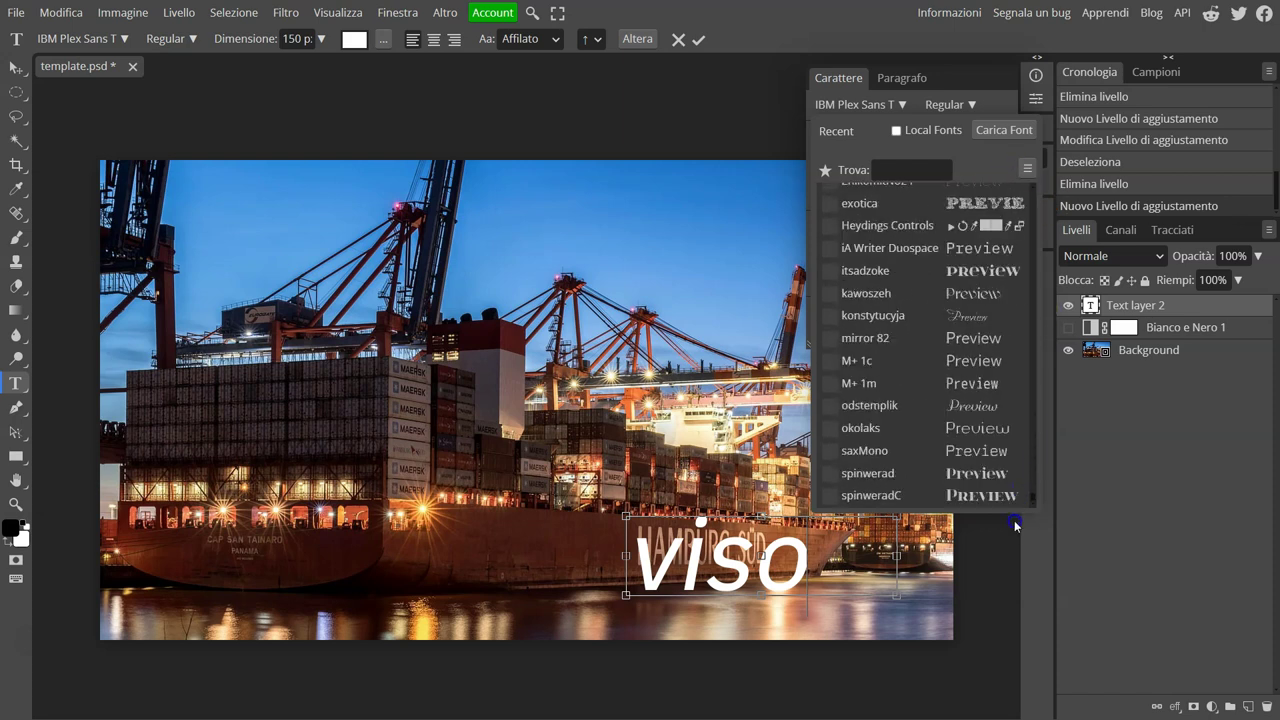
left_click(858, 455)
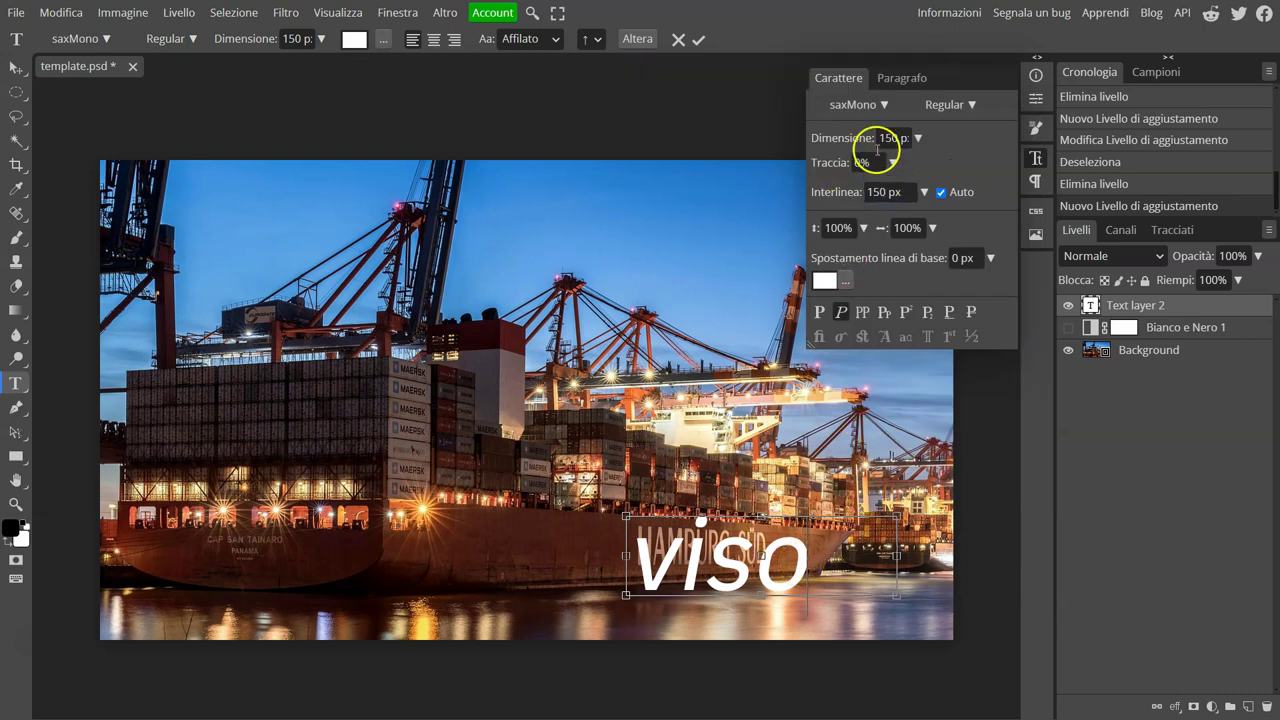
- Replace "viso" in the text box with "vvv"
left_click(828, 567)
key("BackSpace")
key("BackSpace")
key("BackSpace")
key("BackSpace")
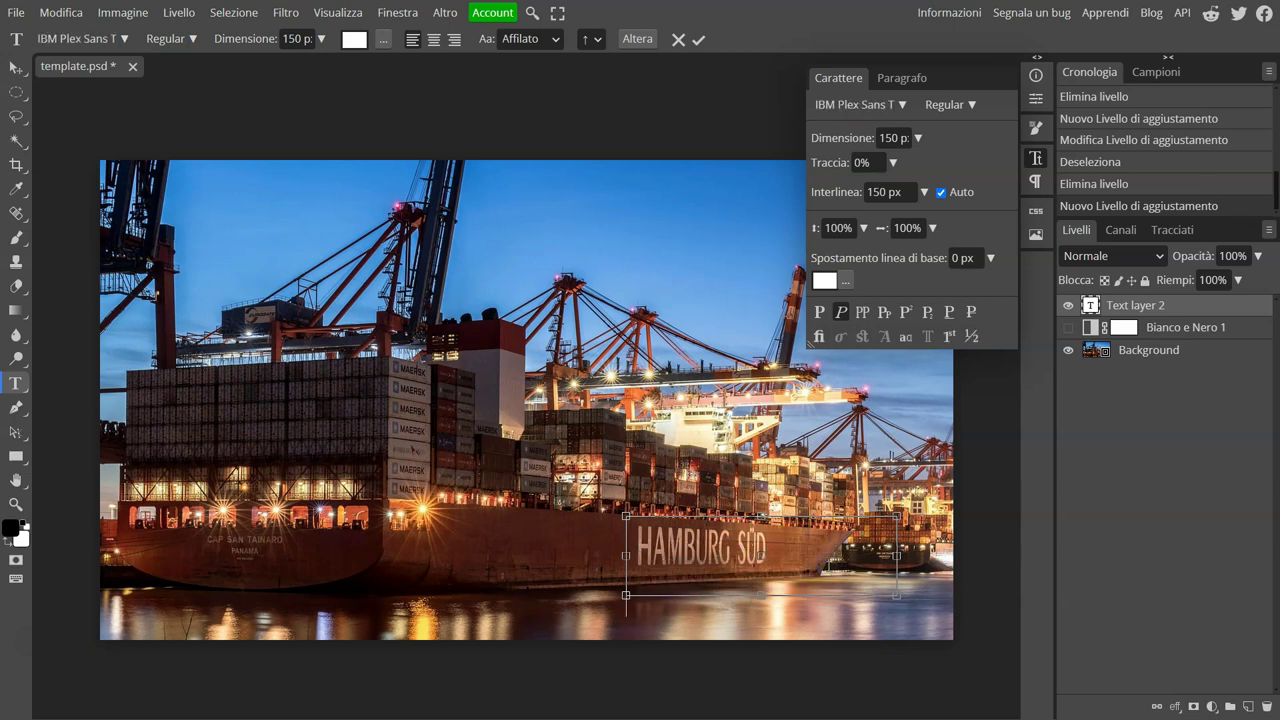
type("VVV")
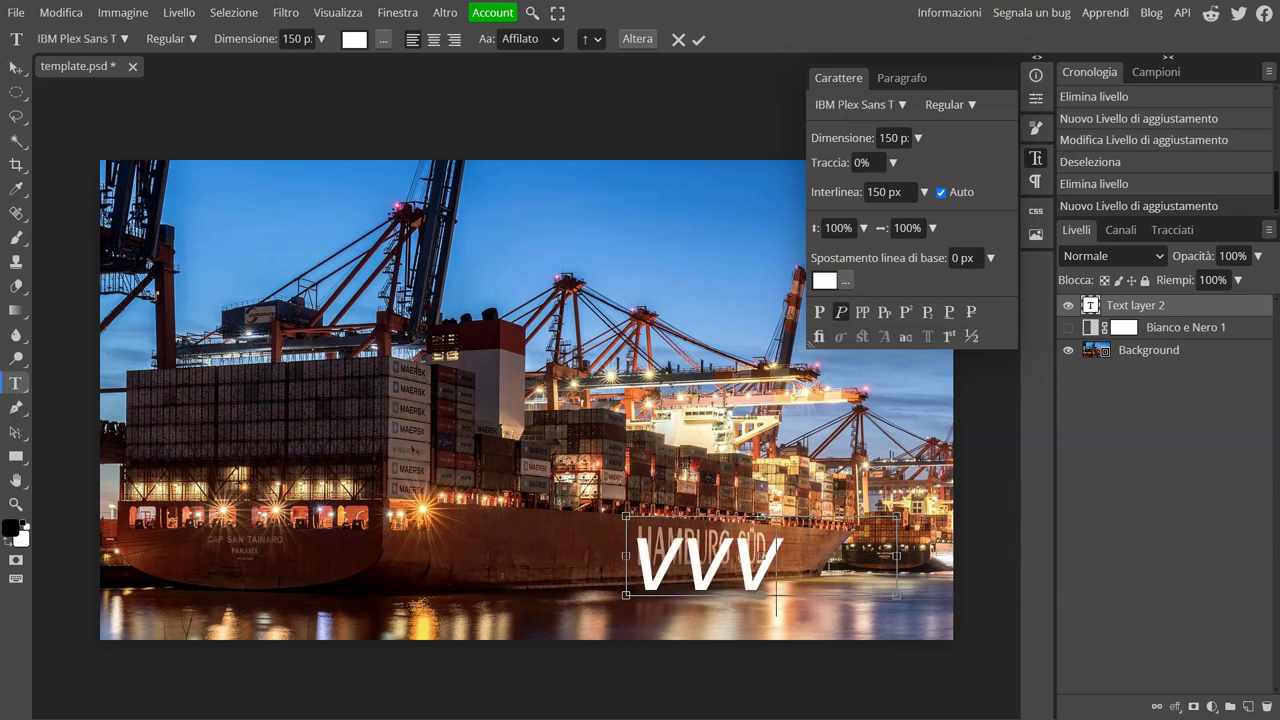